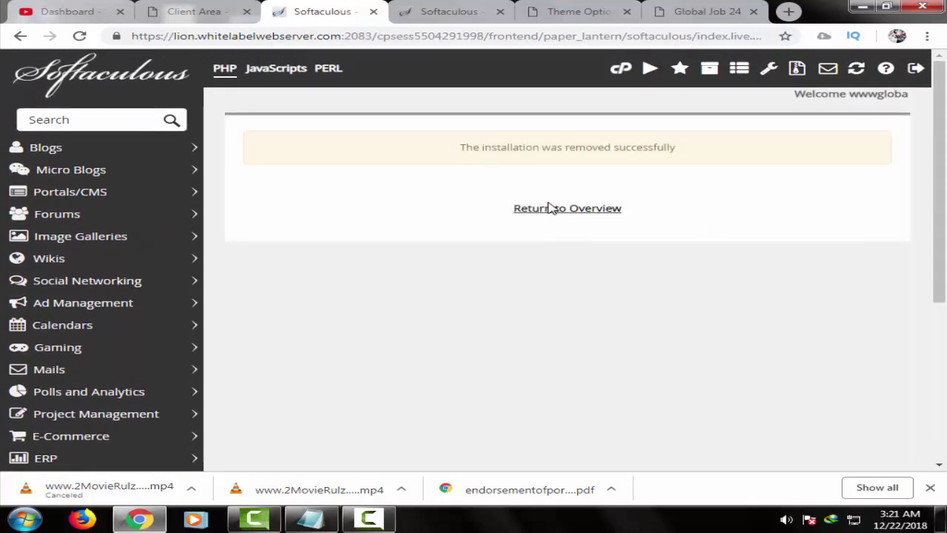
left_click(549, 209)
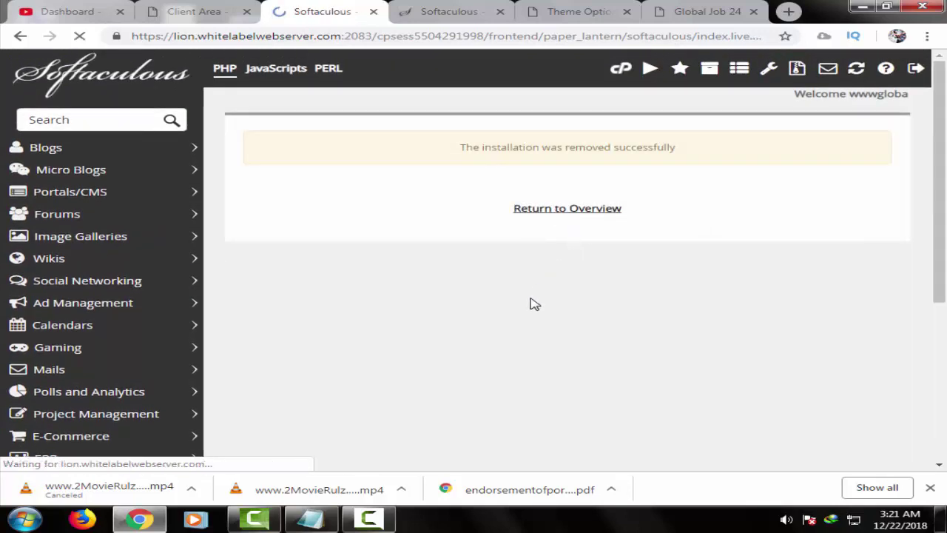
scroll(532, 333, "down", 4)
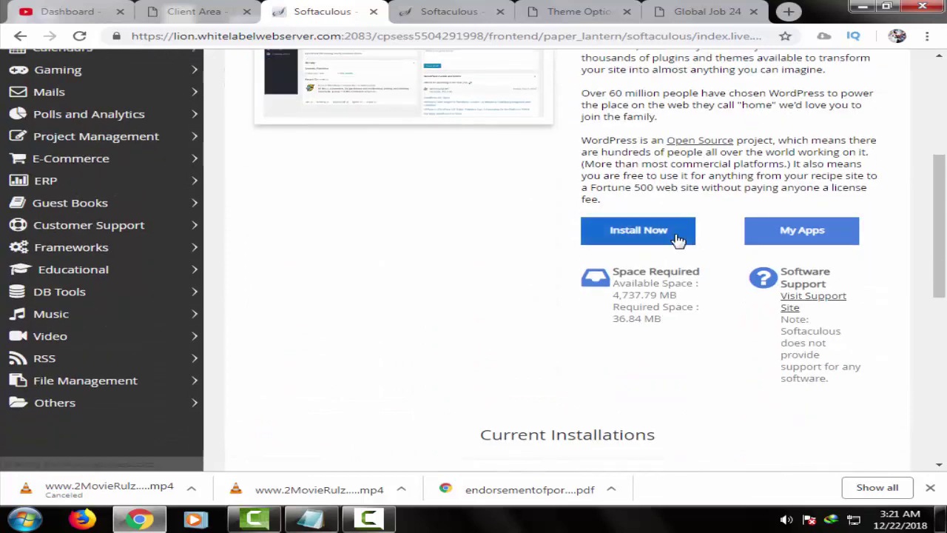
left_click(676, 237)
double_click(638, 159)
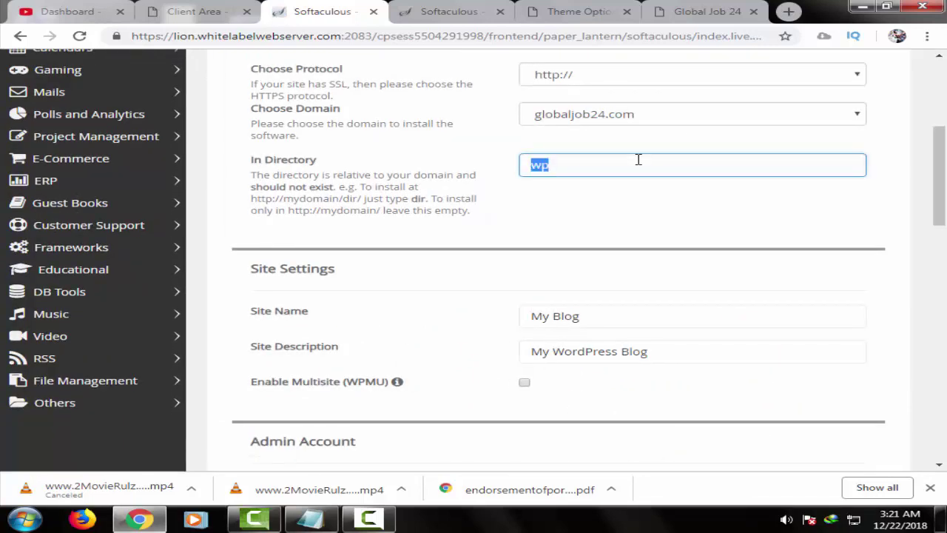
left_click(671, 75)
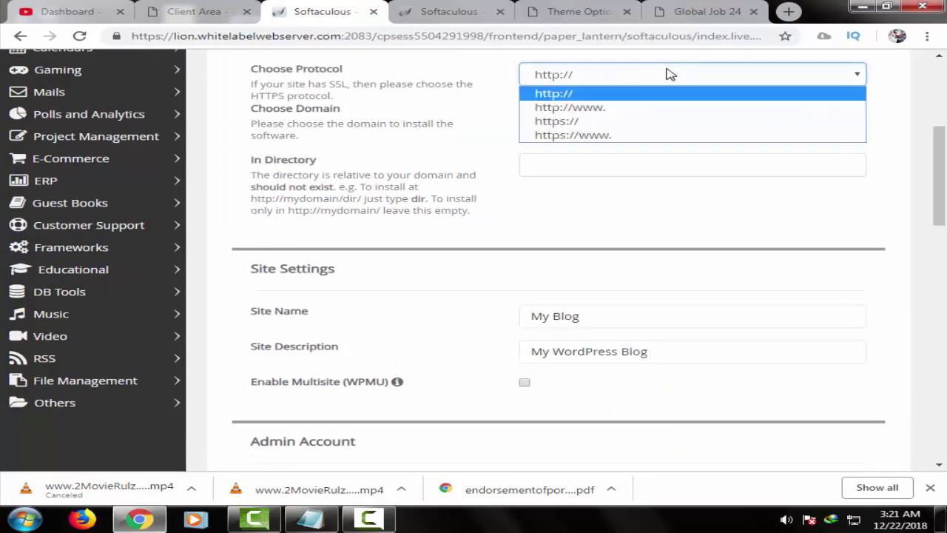
left_click(647, 111)
scroll(569, 200, "down", 1)
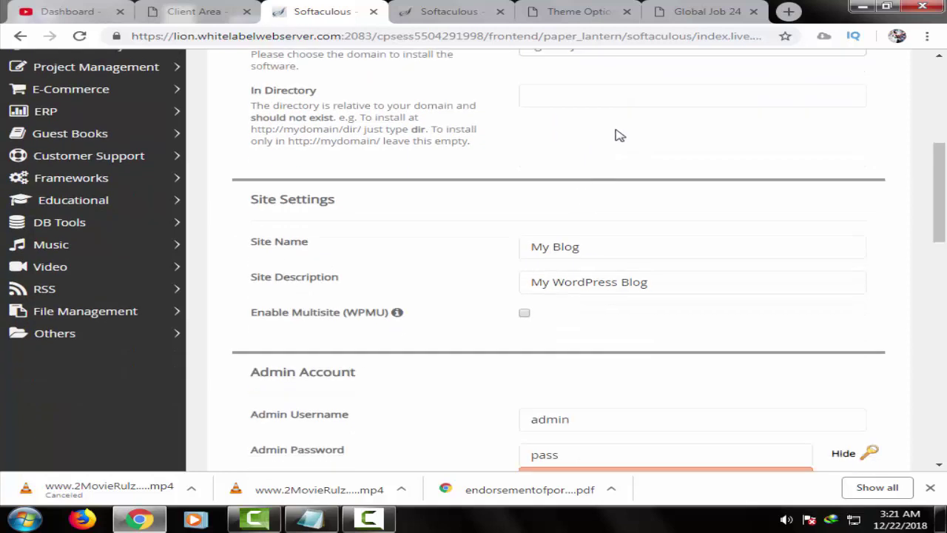
- Name the site 'Global Job 24' with the description 'We Care For Your Future'
triple_click(605, 247)
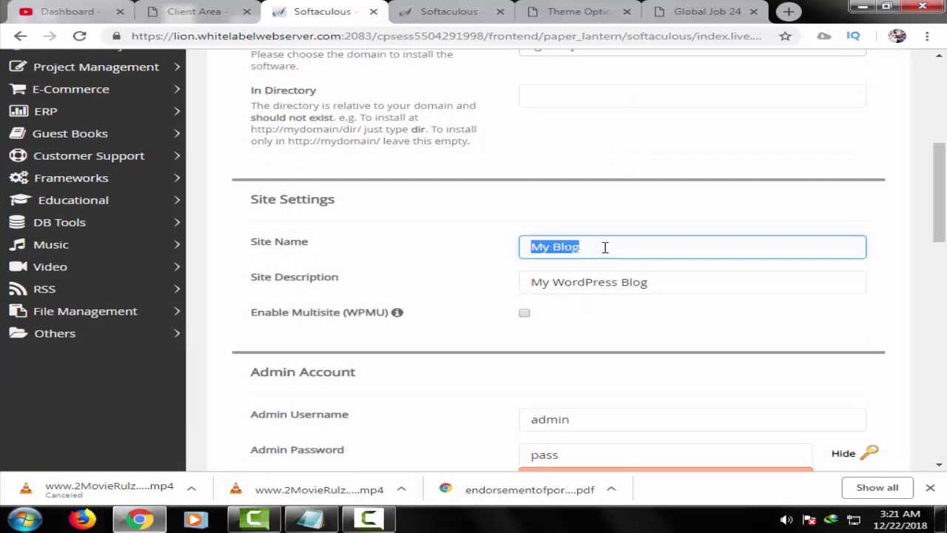
type("Global Job 24")
left_click(584, 279)
triple_click(592, 289)
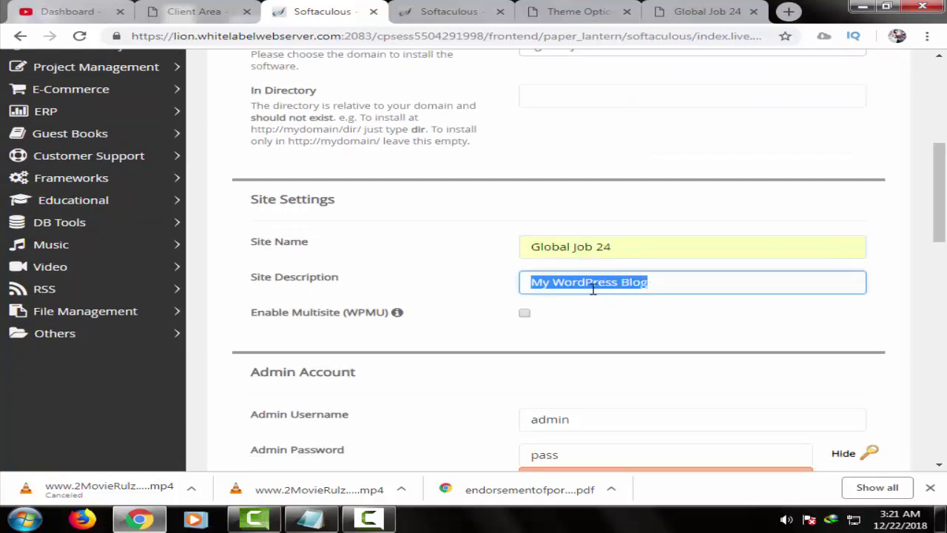
type("We Care For Your Future")
left_click(617, 321)
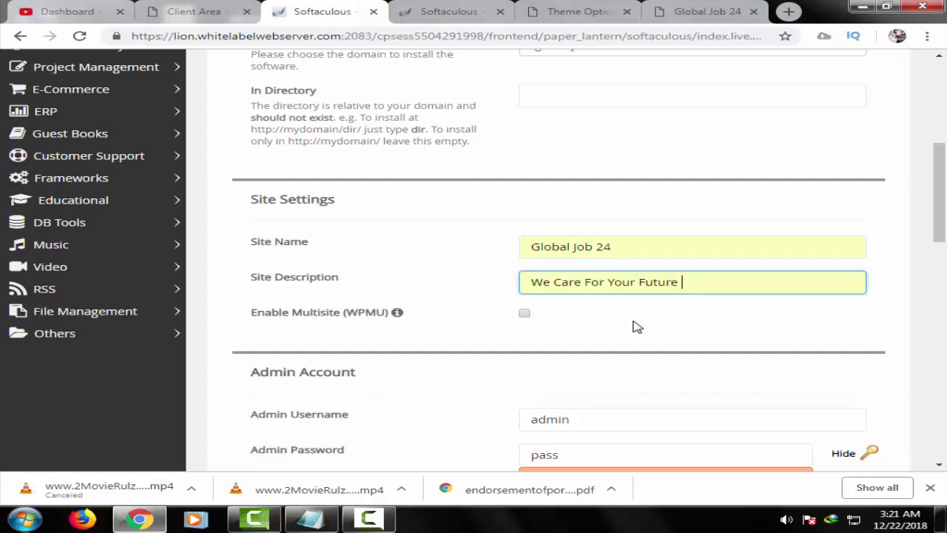
scroll(634, 326, "down", 2)
scroll(640, 331, "down", 1)
- Replace the admin password with a new strong password and hide its characters
double_click(627, 247)
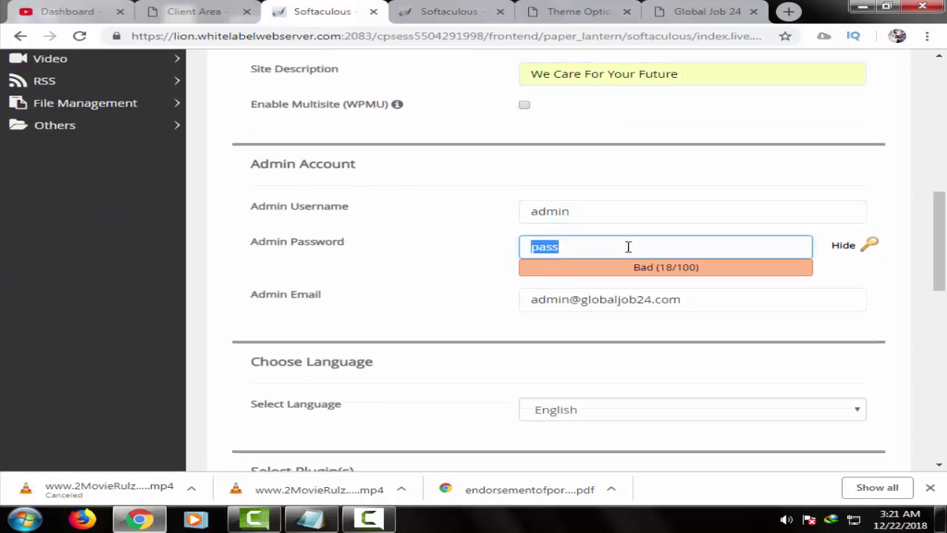
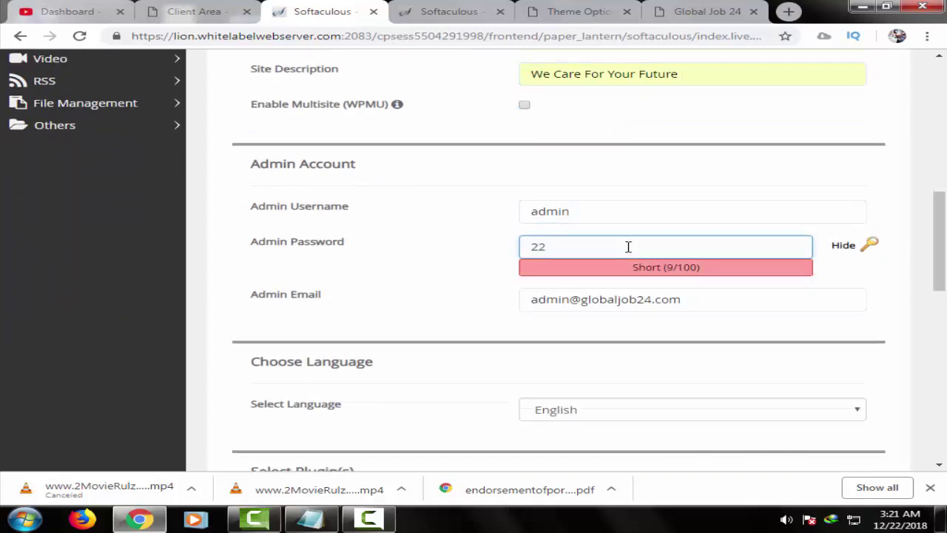
left_click(841, 246)
left_click(567, 245)
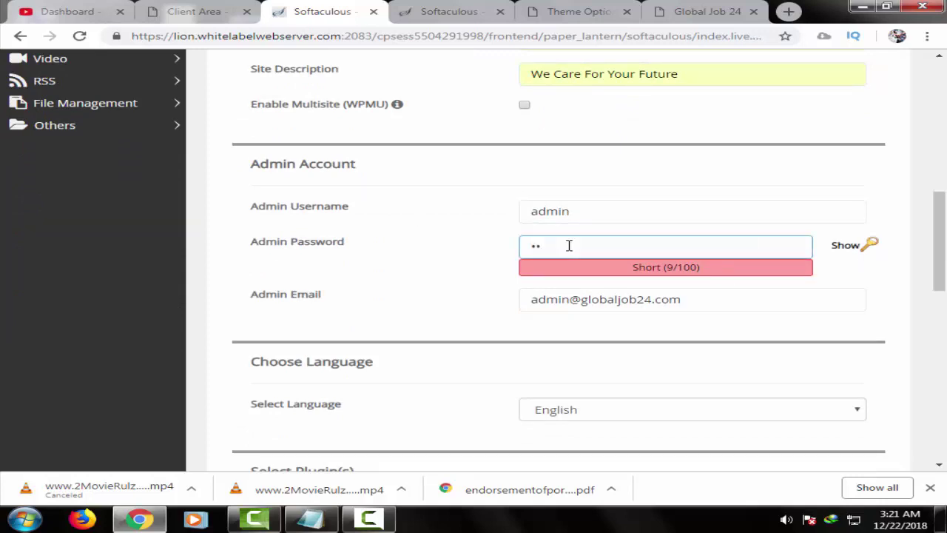
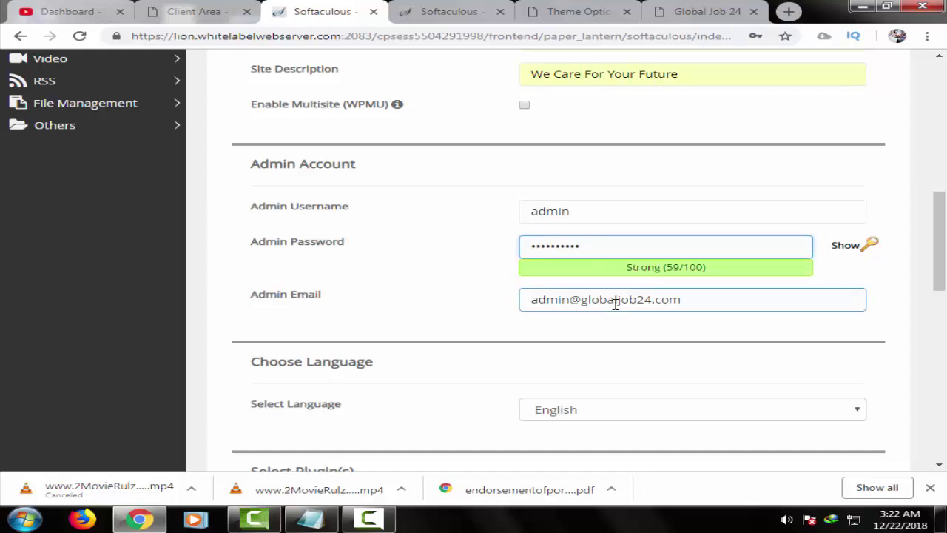
- Change the admin e-mail to the owner's suggested e-mail address
triple_click(615, 304)
type("e")
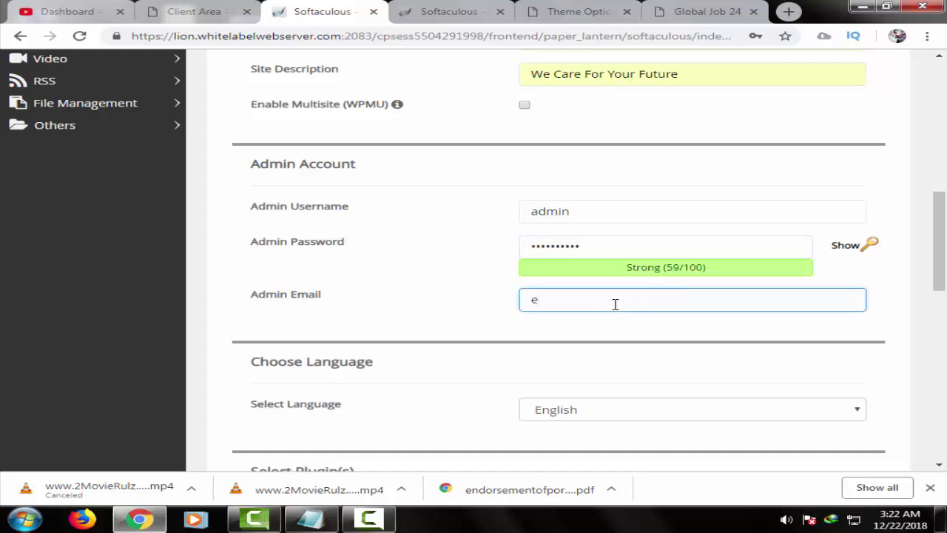
left_click(621, 332)
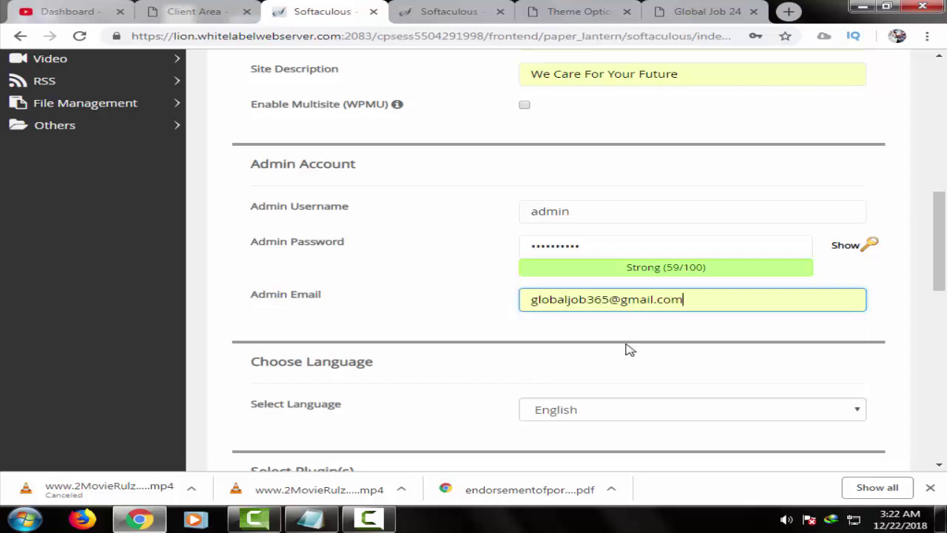
scroll(638, 395, "down", 1)
scroll(639, 394, "down", 1)
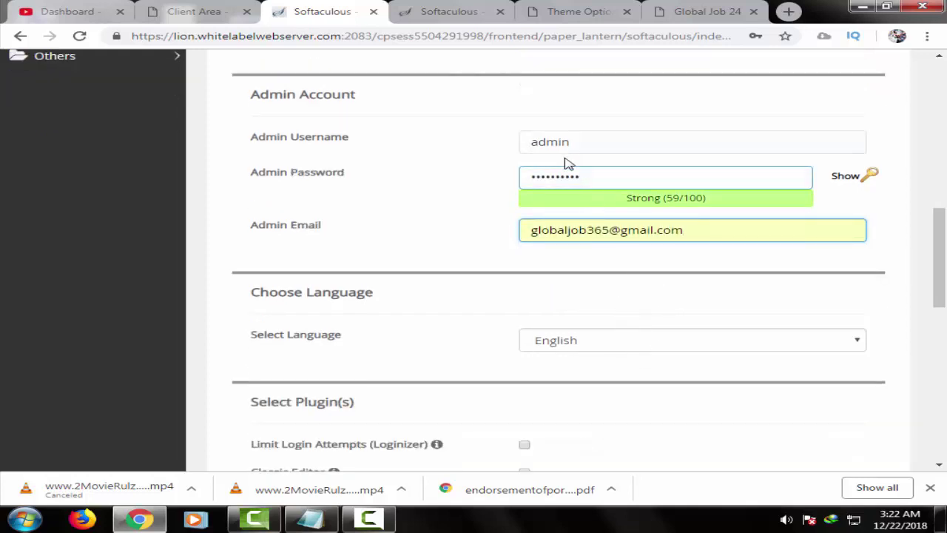
scroll(558, 329, "down", 2)
scroll(561, 333, "down", 5)
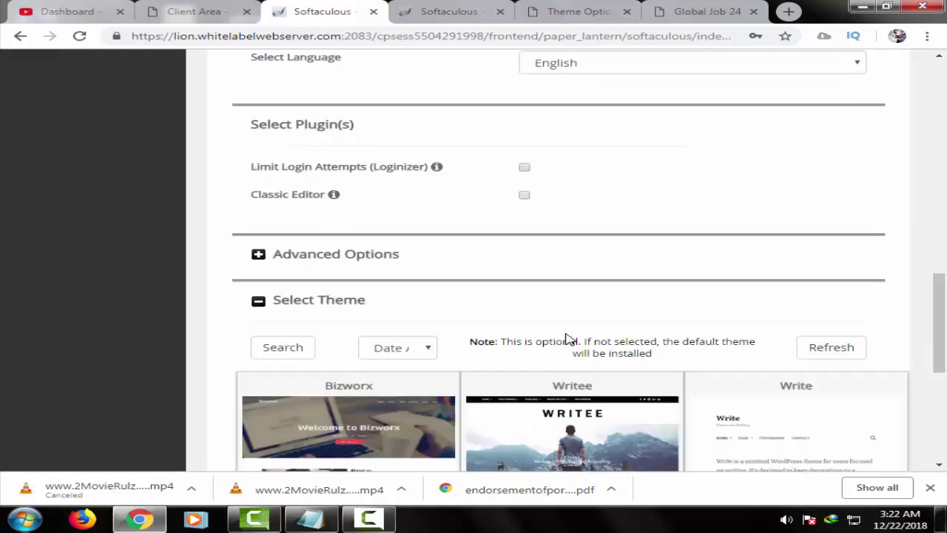
- Search themes for 'job', then pick Poseidon from the next page of themes
left_click(295, 141)
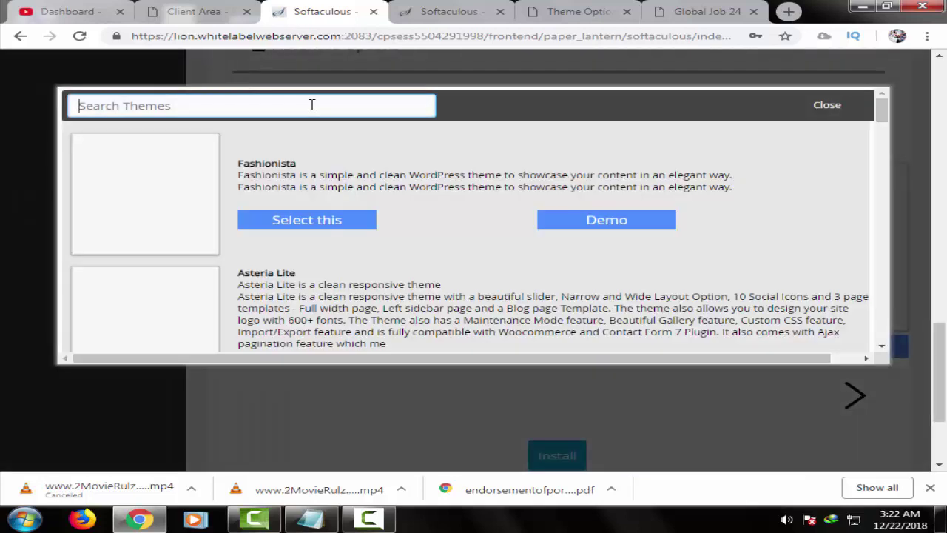
type("job")
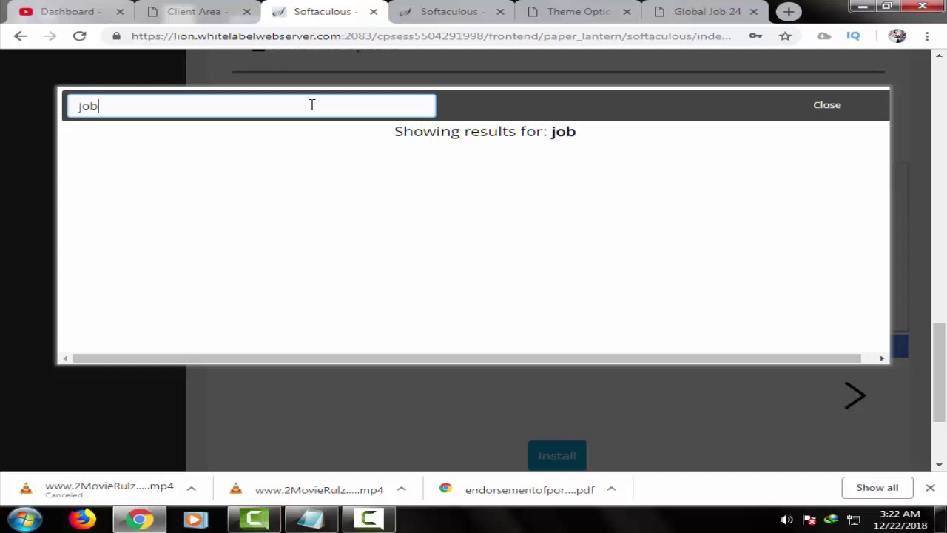
scroll(824, 237, "up", 5)
scroll(697, 334, "down", 3)
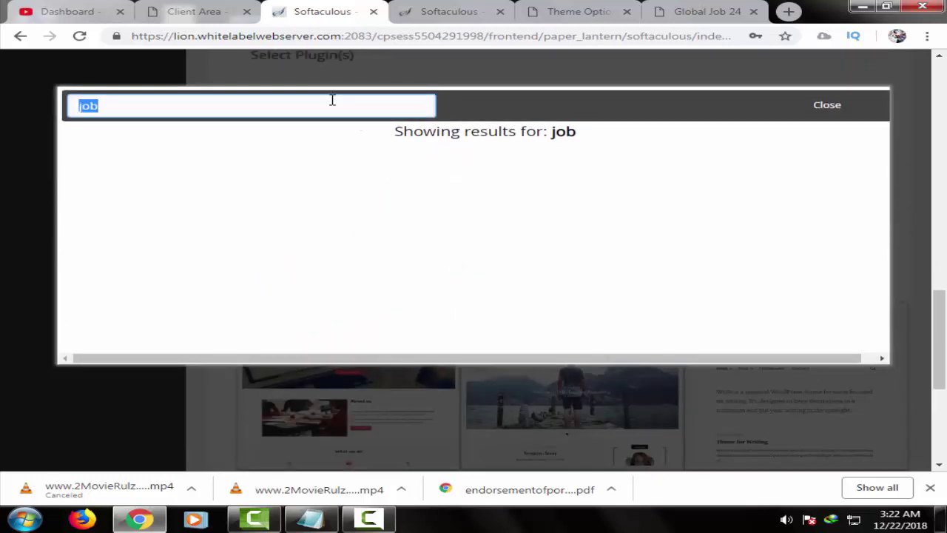
key("BackSpace")
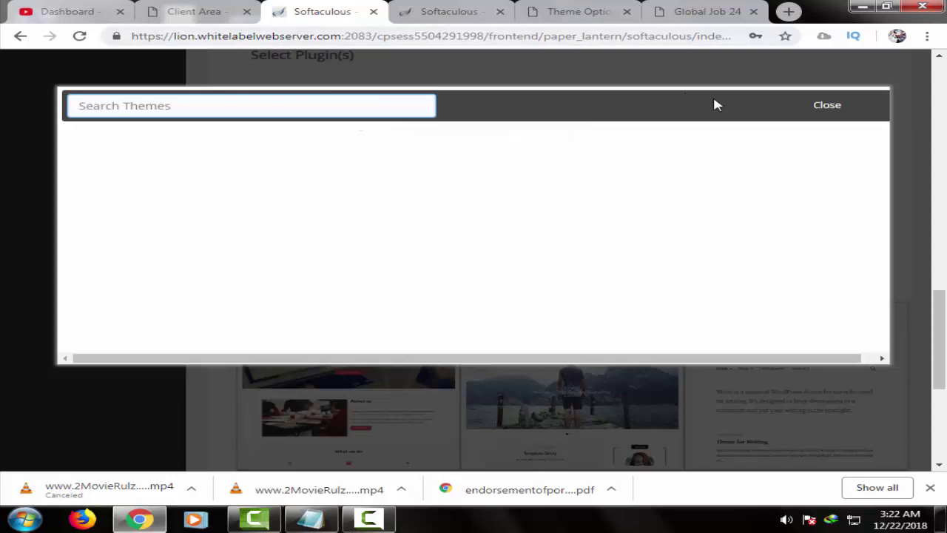
left_click(827, 108)
scroll(342, 301, "down", 1)
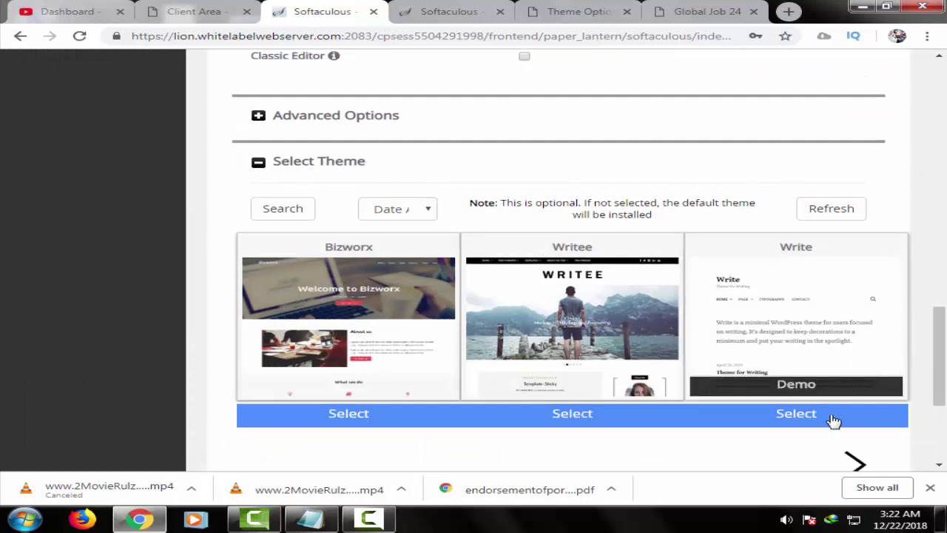
left_click(854, 461)
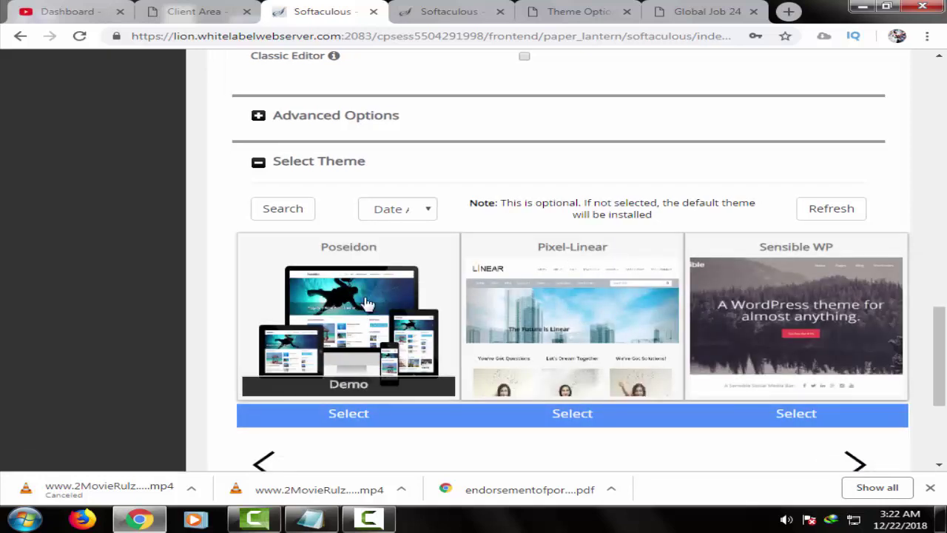
left_click(366, 303)
scroll(577, 370, "down", 2)
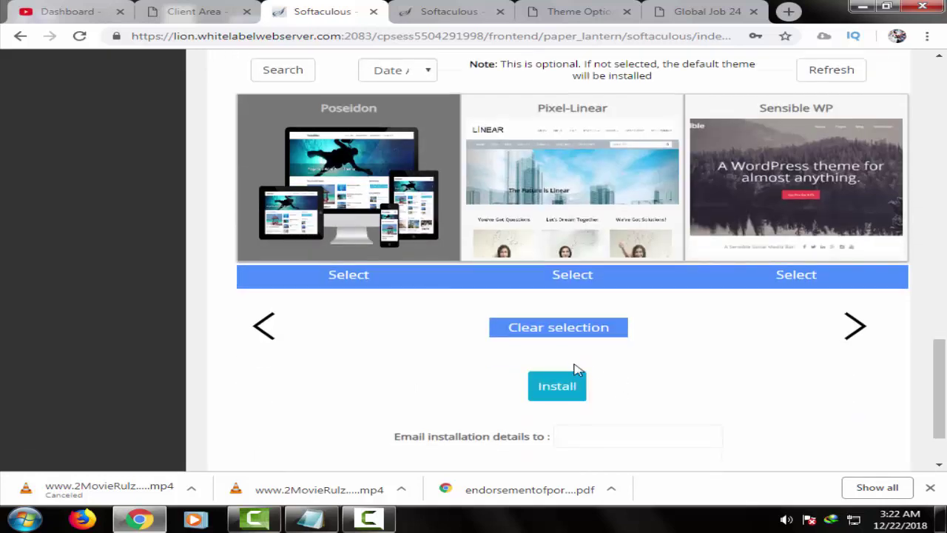
- E-mail the installation details, install WordPress, and open globaljob24.com in a new tab
left_click(597, 432)
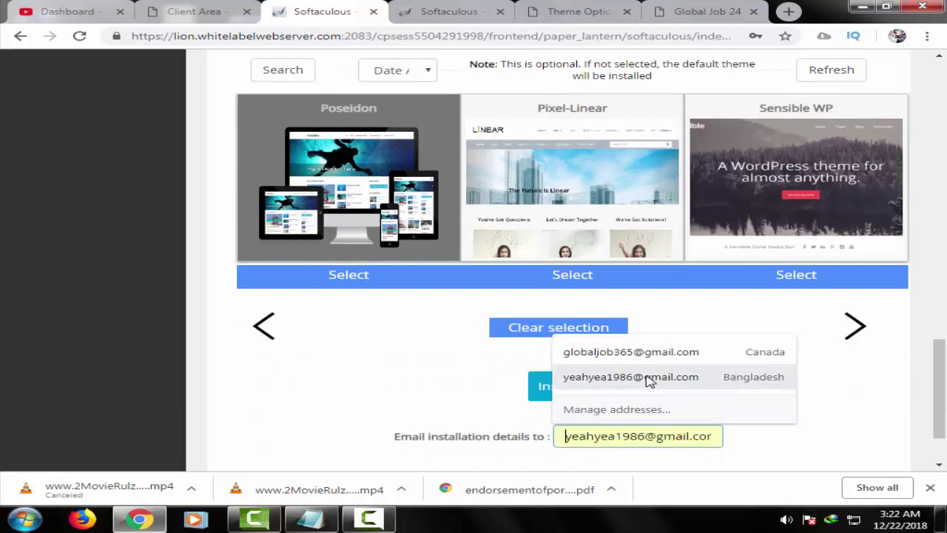
left_click(651, 381)
left_click(579, 390)
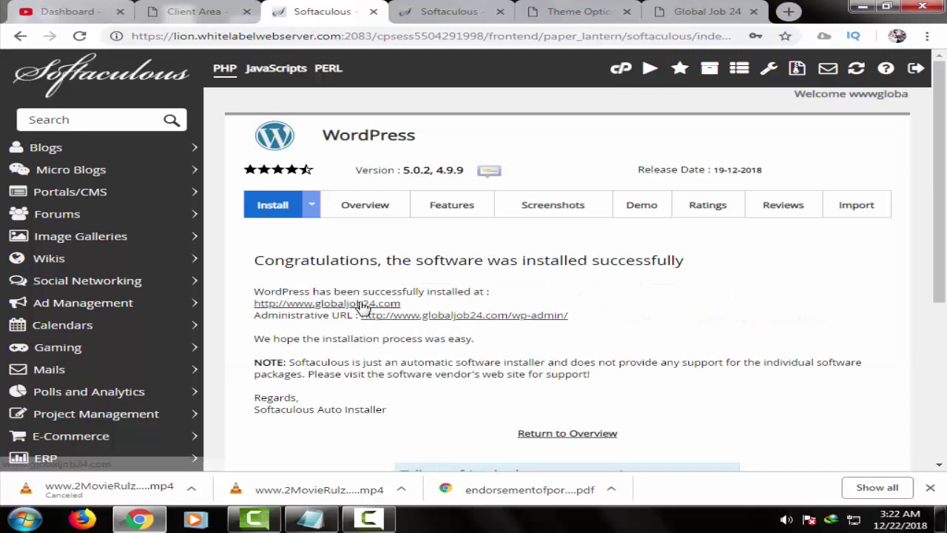
right_click(364, 311)
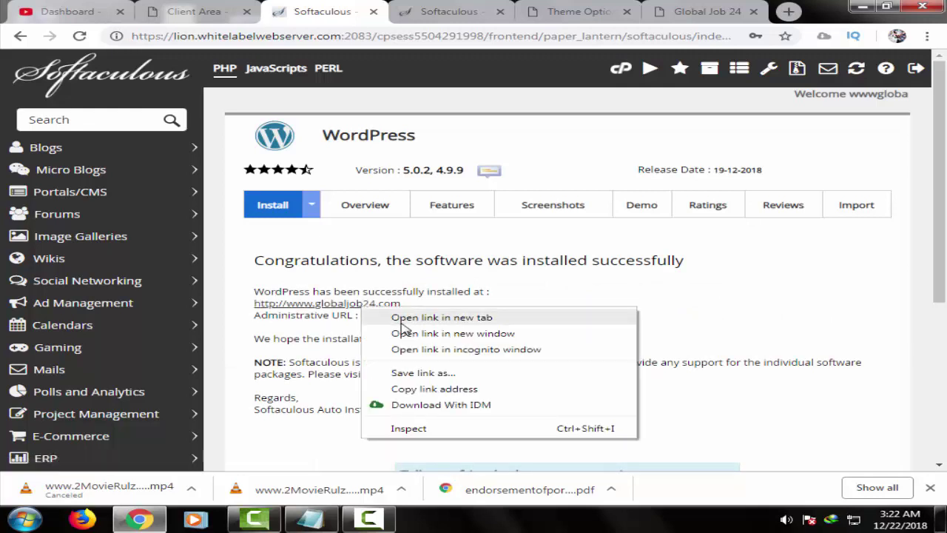
left_click(399, 321)
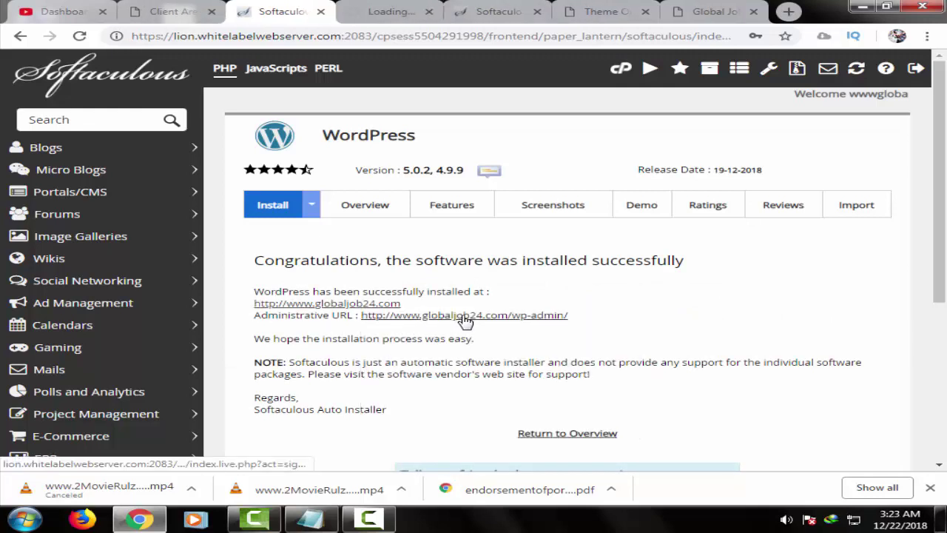
- Close the extra tabs and open globaljob24.com/wp-admin from the install confirmation page
left_click(518, 11)
left_click(538, 12)
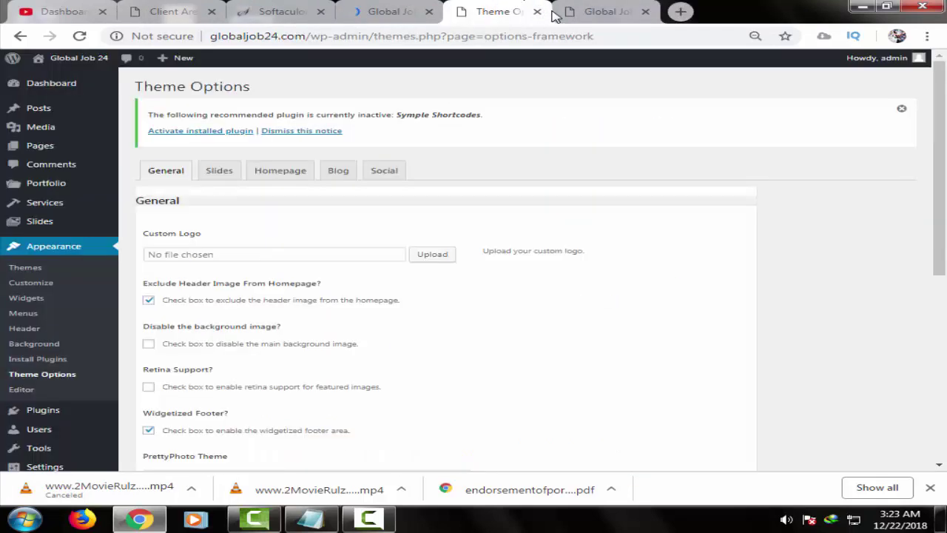
left_click(538, 12)
left_click(538, 12)
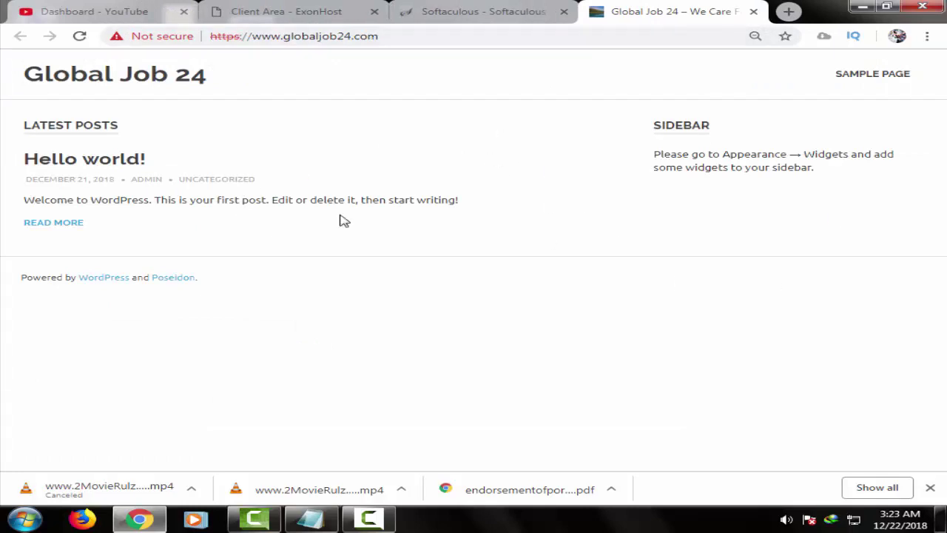
left_click(516, 9)
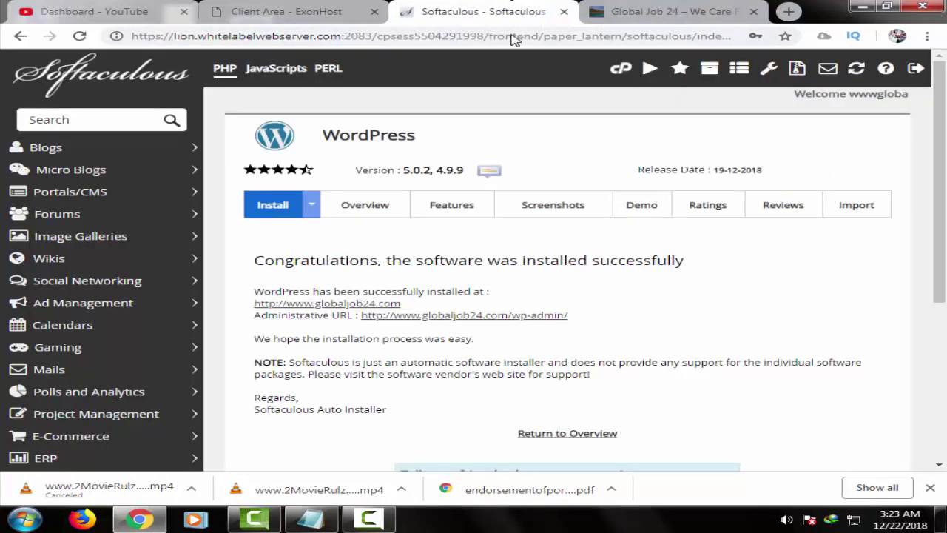
left_click(521, 316)
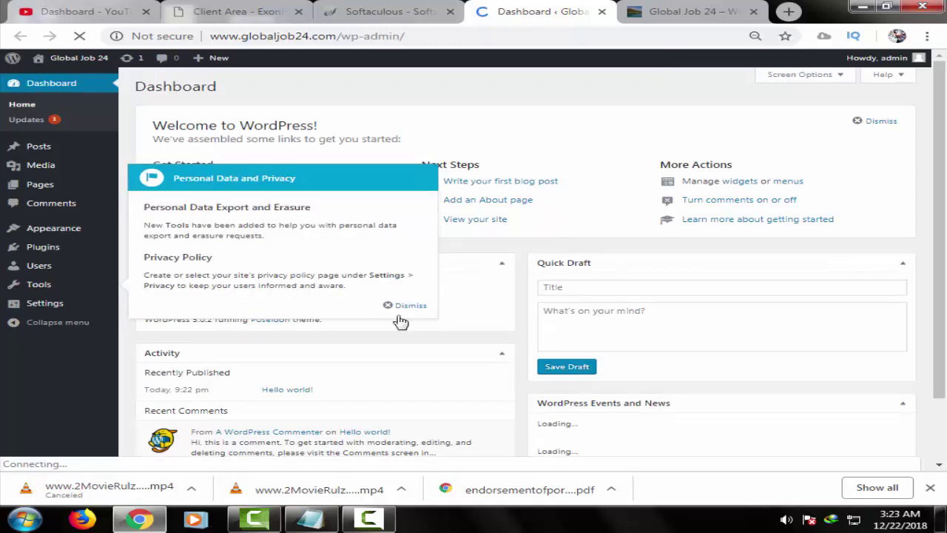
- Dismiss the privacy notice and update Poseidon to its new version on the Themes page
left_click(412, 307)
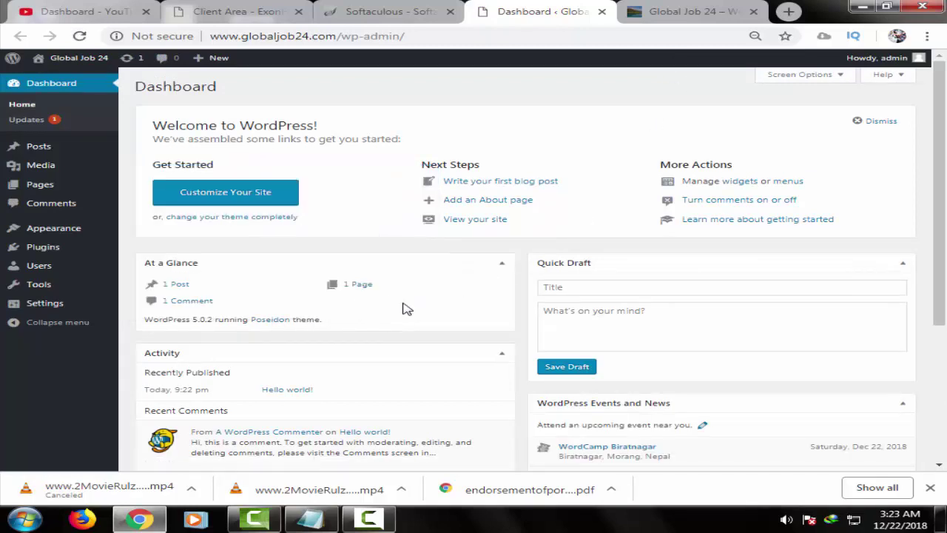
mouse_move(101, 232)
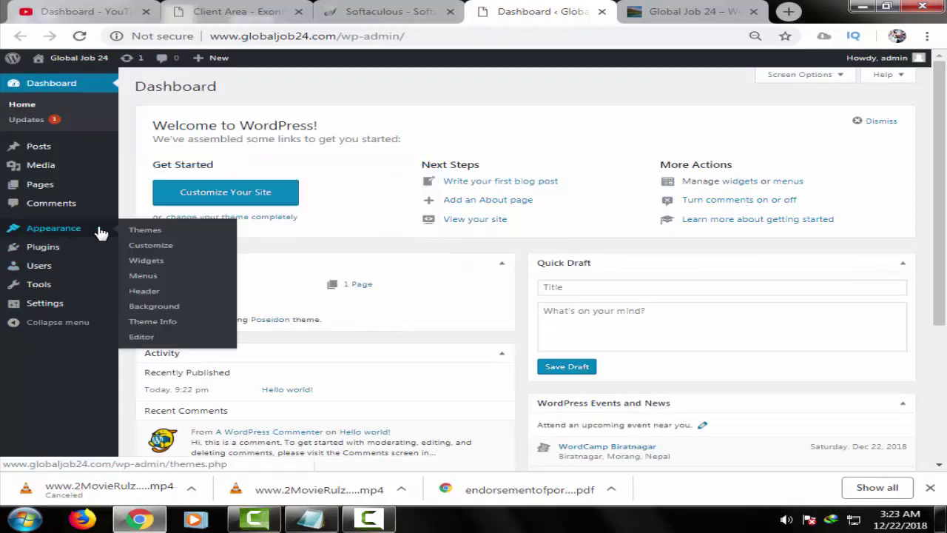
left_click(151, 233)
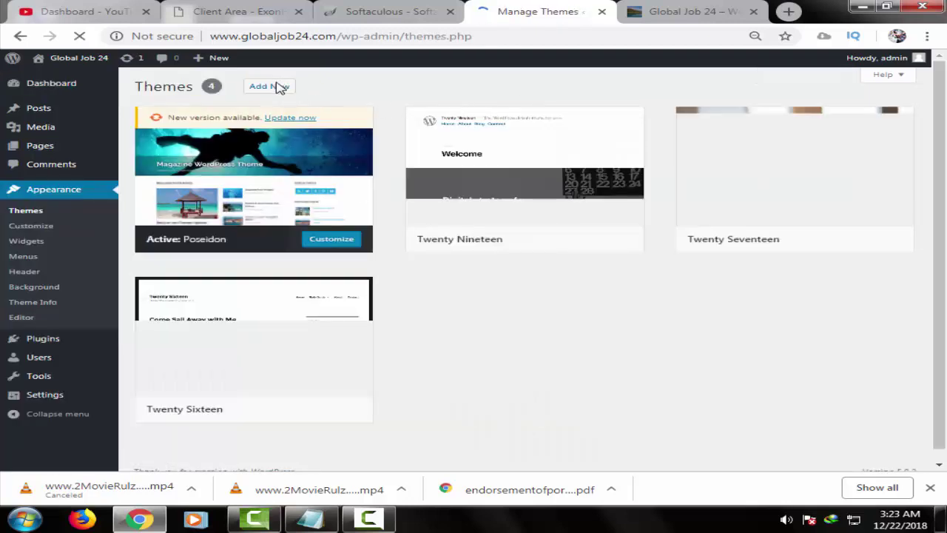
left_click(294, 120)
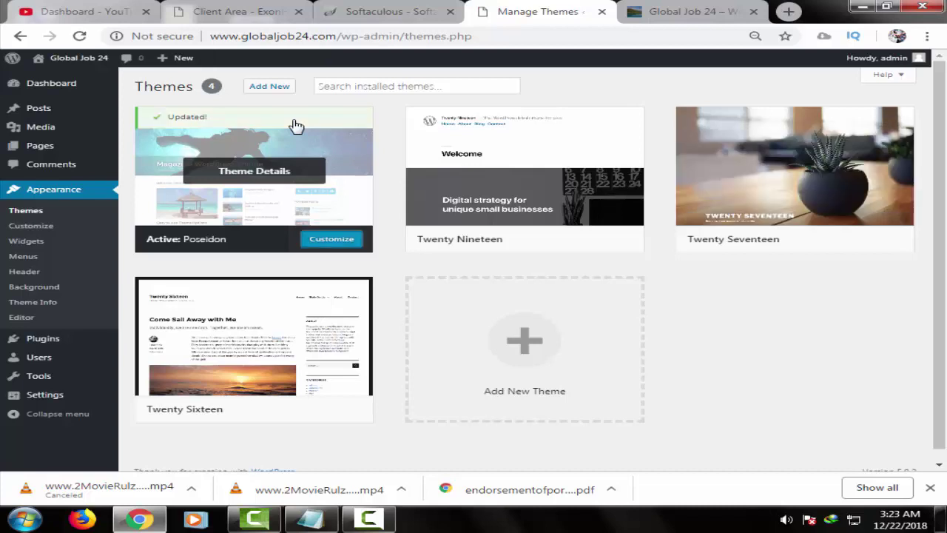
- Install Robolist Lite from the Featured themes gallery and click Activate once installed
left_click(260, 87)
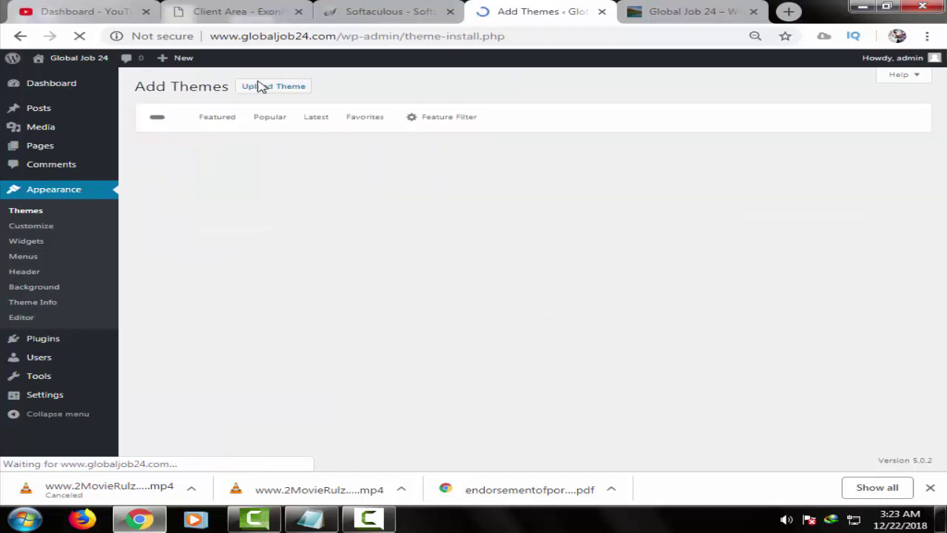
left_click(788, 119)
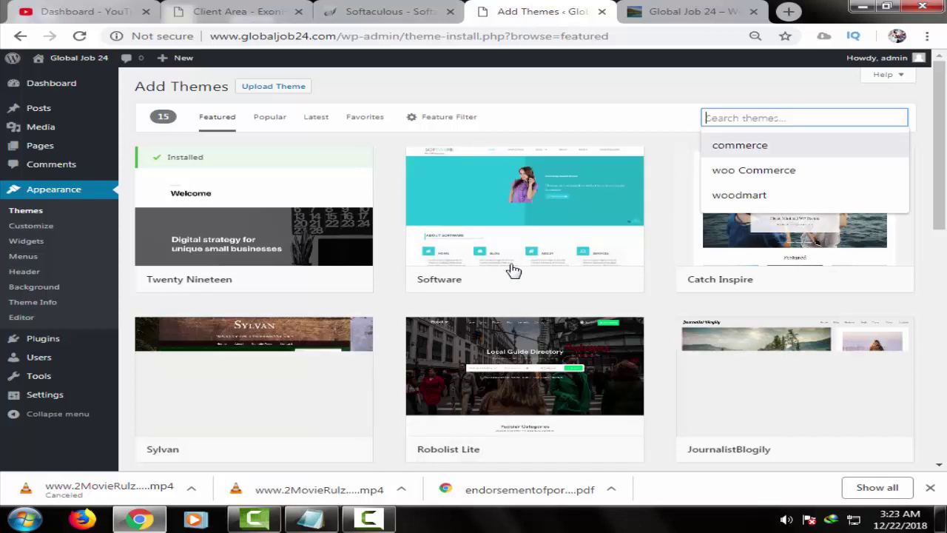
scroll(545, 401, "down", 1)
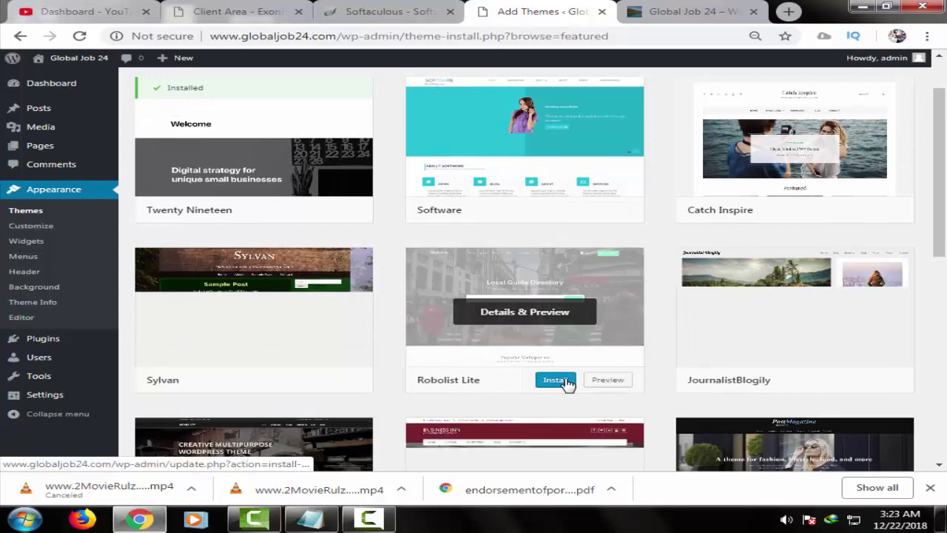
left_click(565, 380)
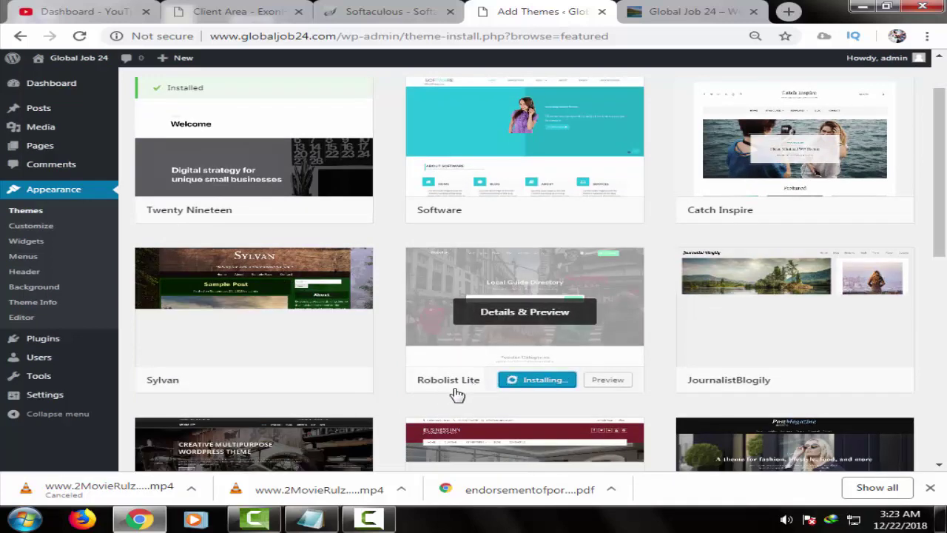
scroll(457, 392, "down", 1)
scroll(449, 336, "down", 3)
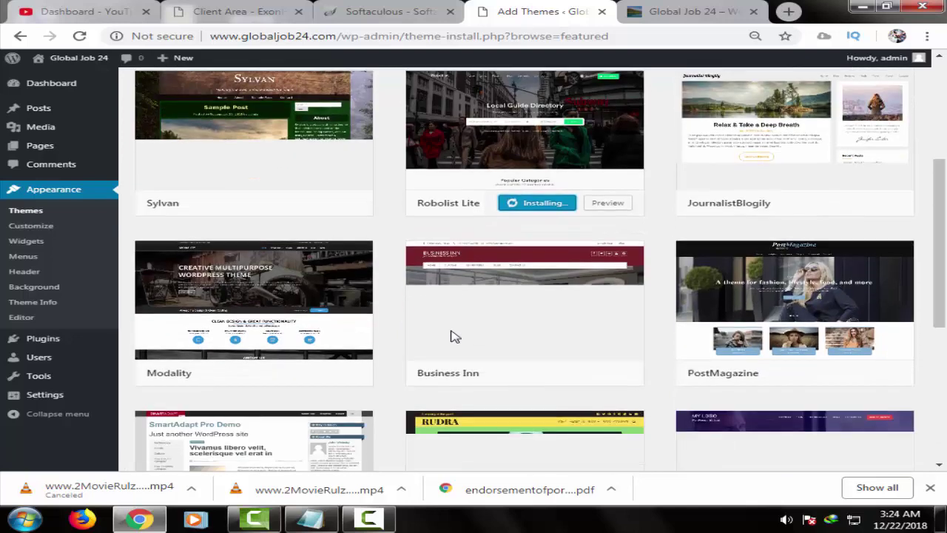
scroll(442, 265, "up", 2)
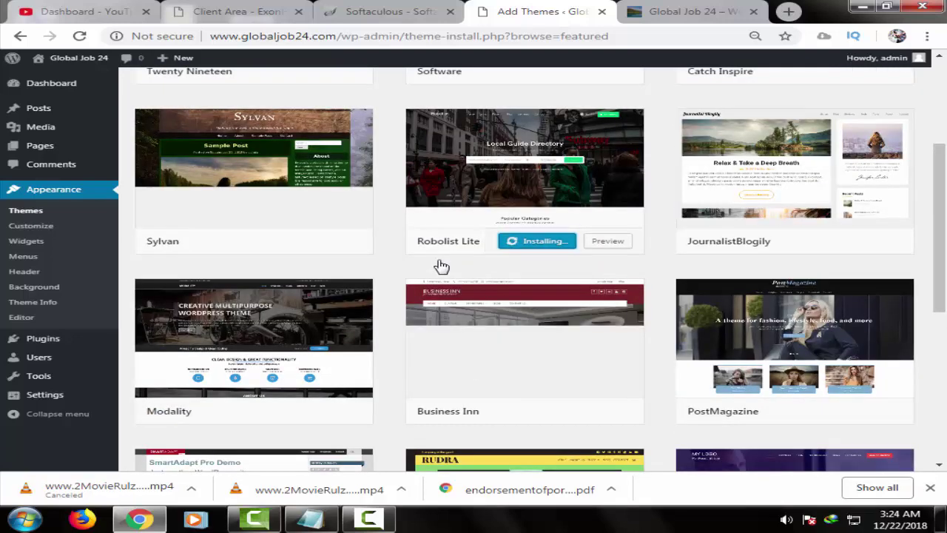
scroll(441, 265, "down", 4)
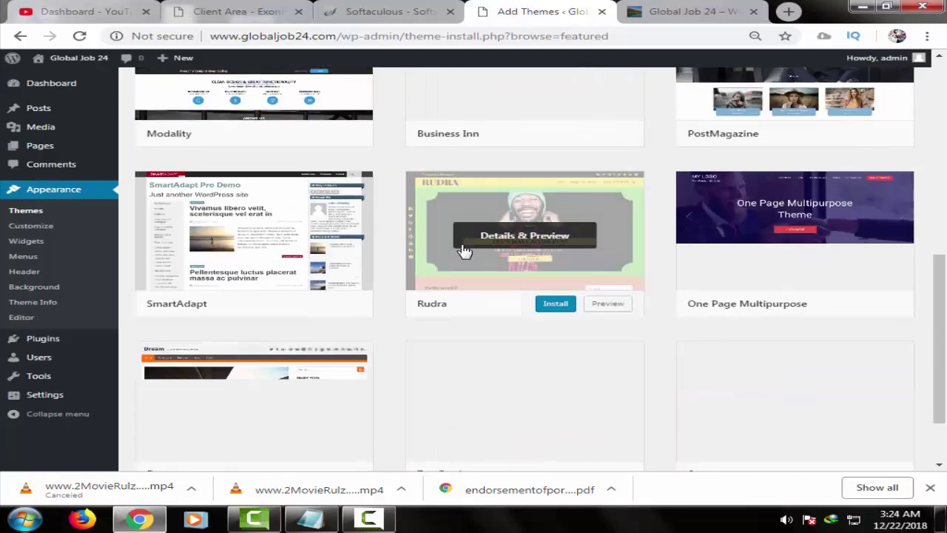
scroll(464, 252, "up", 1)
scroll(462, 249, "up", 1)
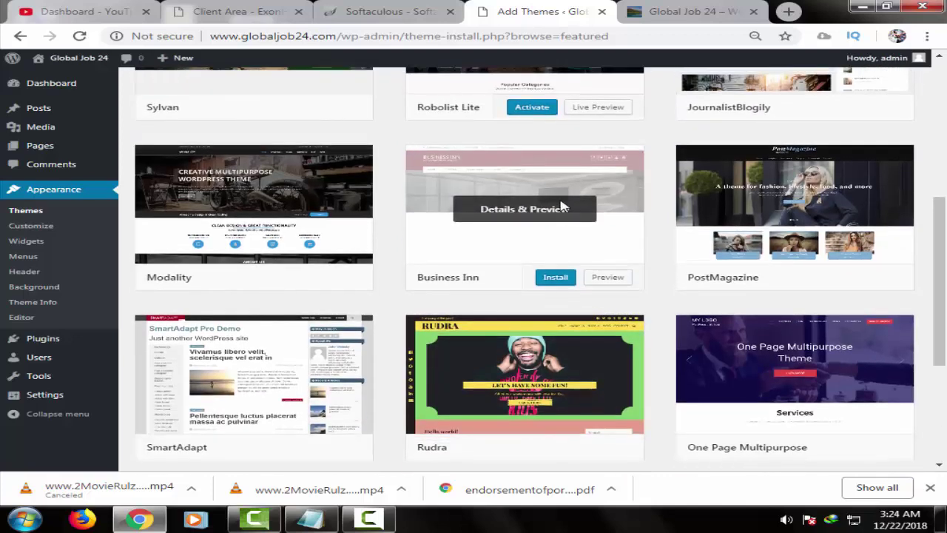
scroll(562, 208, "up", 3)
left_click(532, 312)
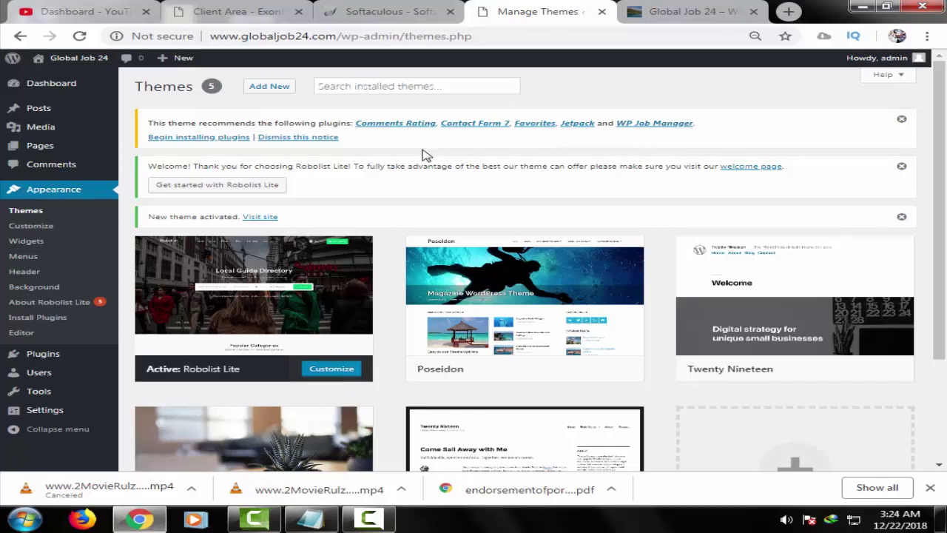
- Open the Comments Rating plugin details from the theme's recommended plugins notice
left_click(390, 129)
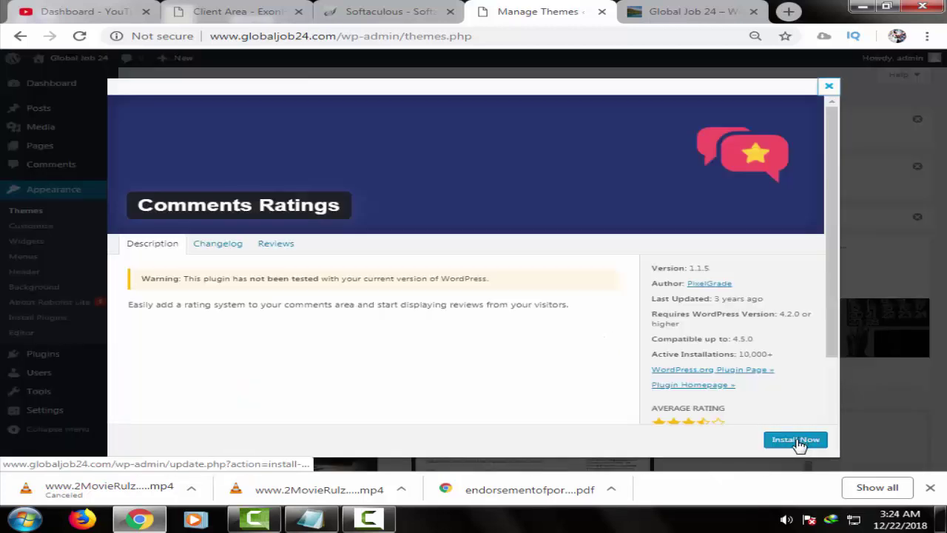
- Install Comments Rating, then review the Contact Form 7 and Favorites plugin details
left_click(800, 443)
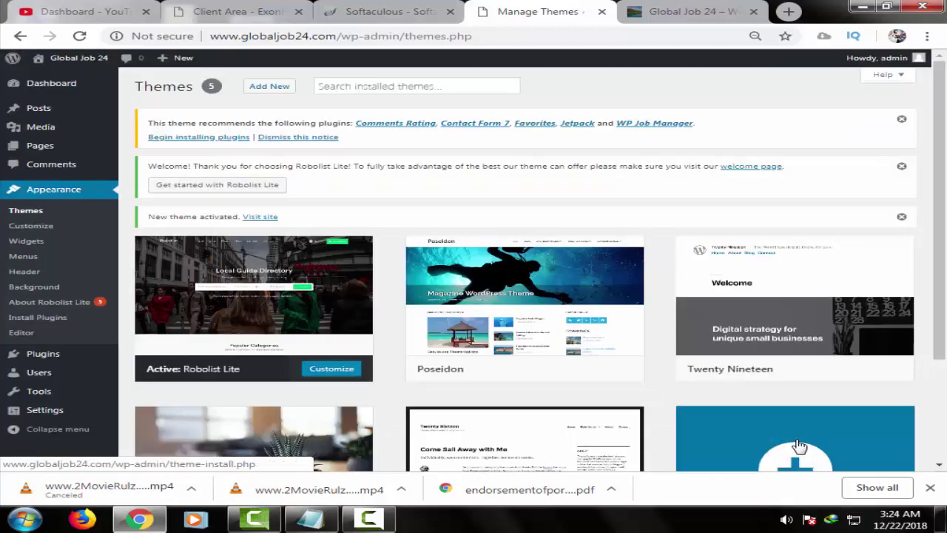
left_click(464, 129)
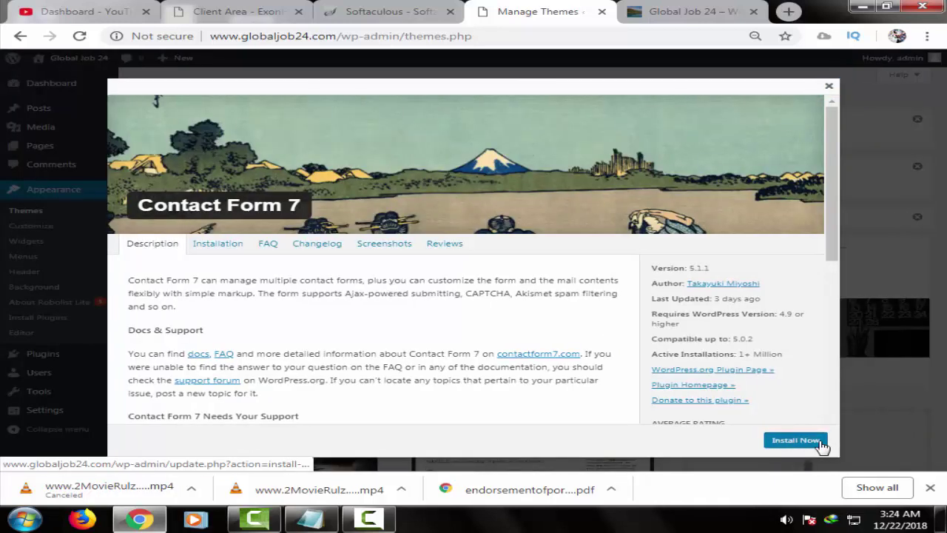
key("Escape")
left_click(538, 124)
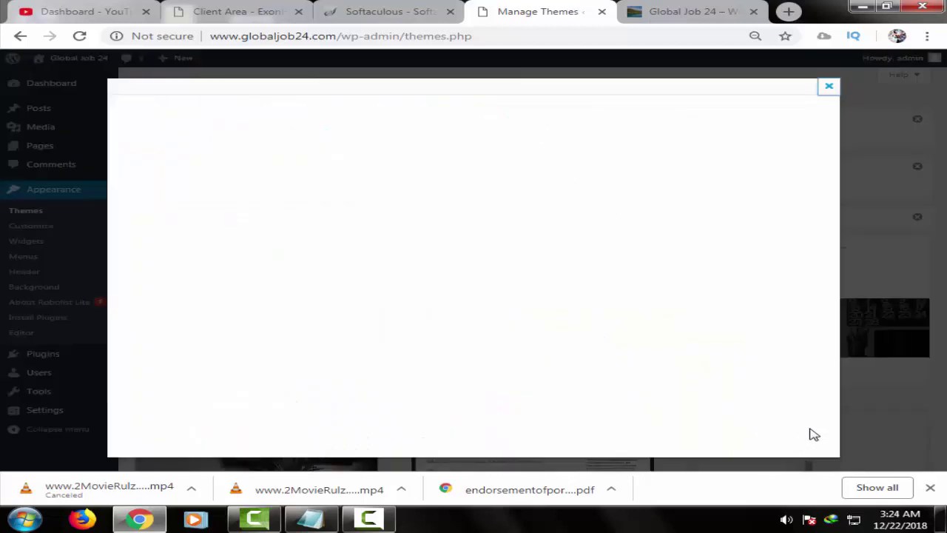
key("Escape")
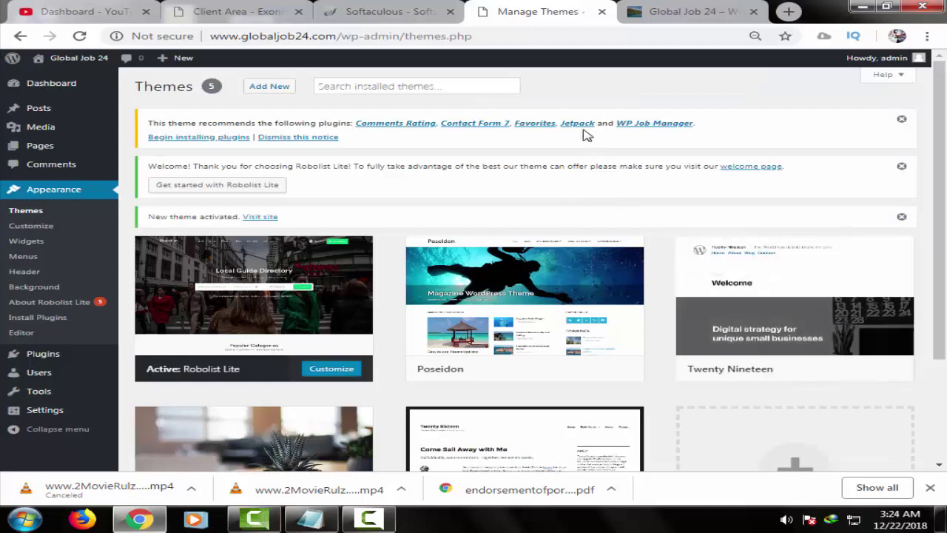
- Review the Jetpack and WP Job Manager details, then begin installing the recommended plugins
left_click(577, 124)
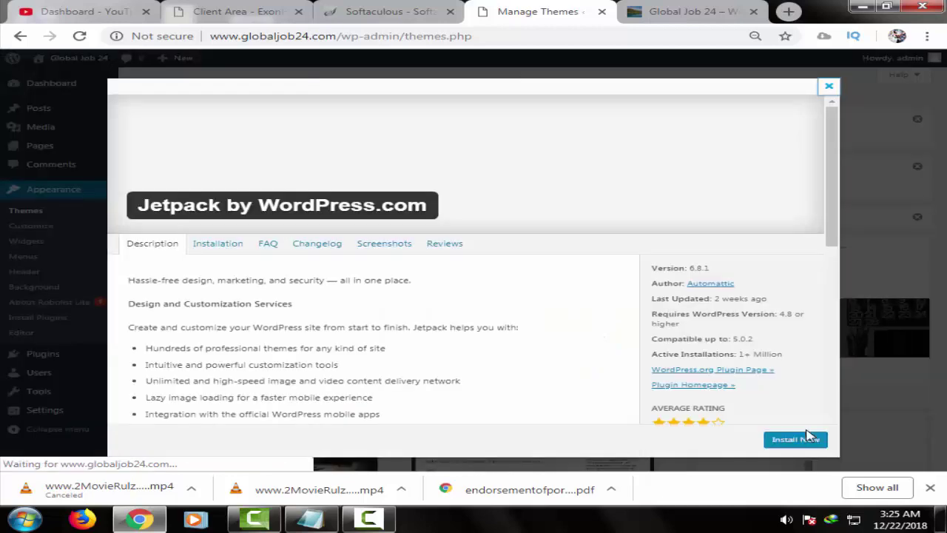
key("Escape")
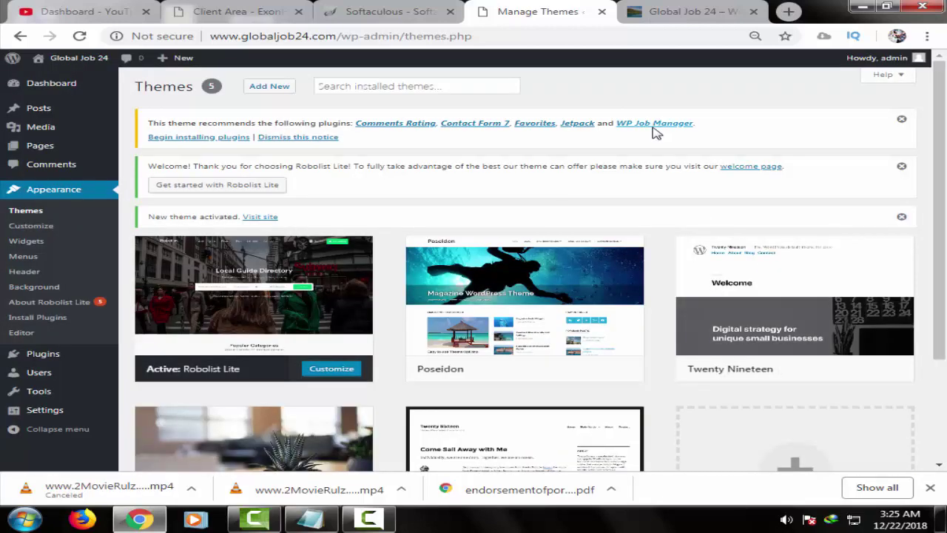
left_click(650, 126)
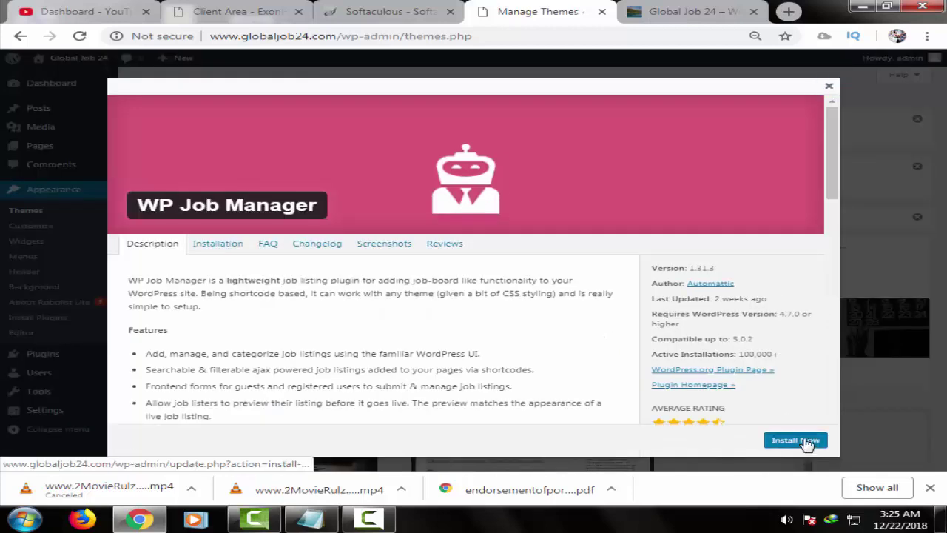
key("Escape")
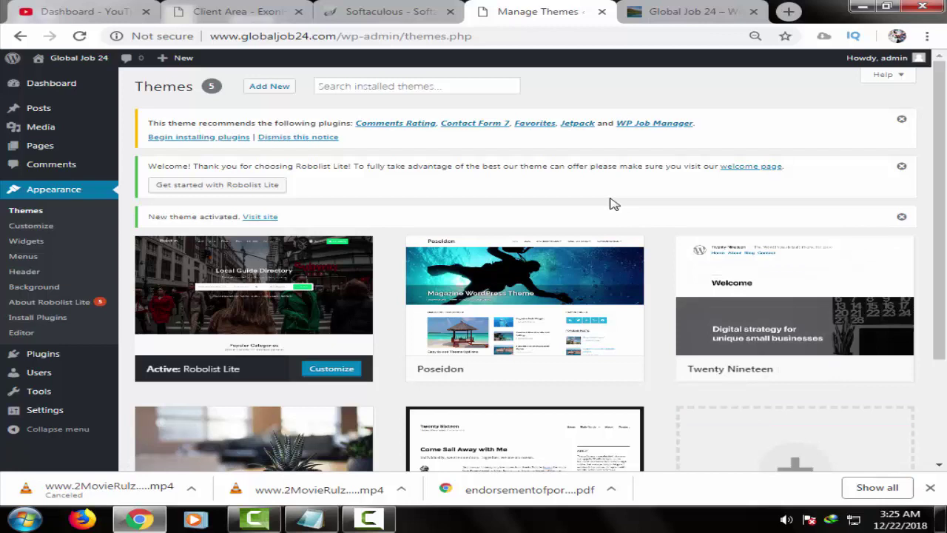
left_click(201, 141)
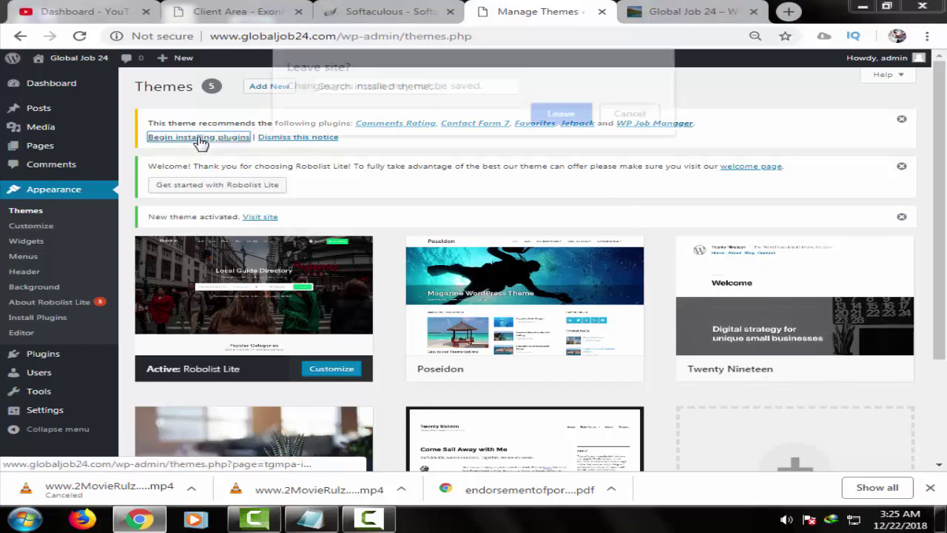
- Bulk-install all of the theme's recommended plugins from the Install Required Plugins page
left_click(560, 117)
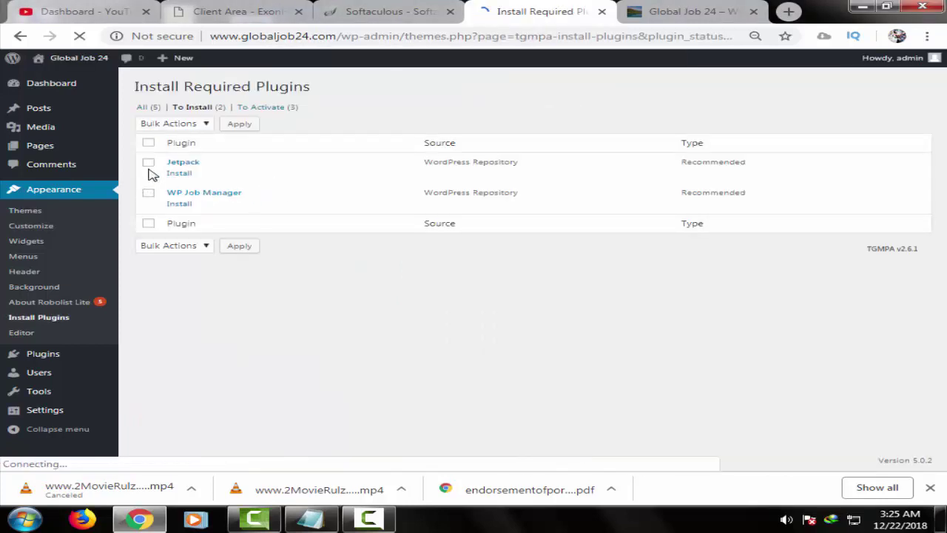
left_click(188, 175)
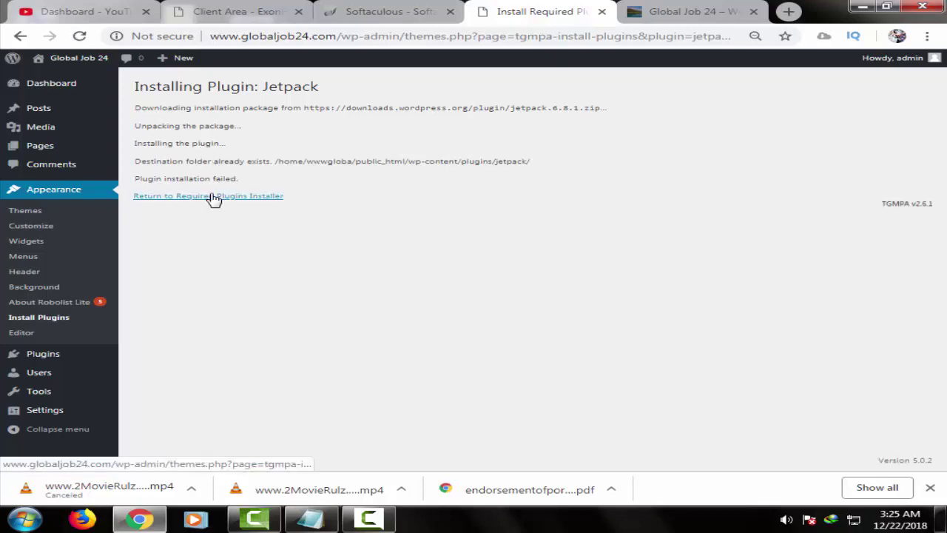
left_click(211, 197)
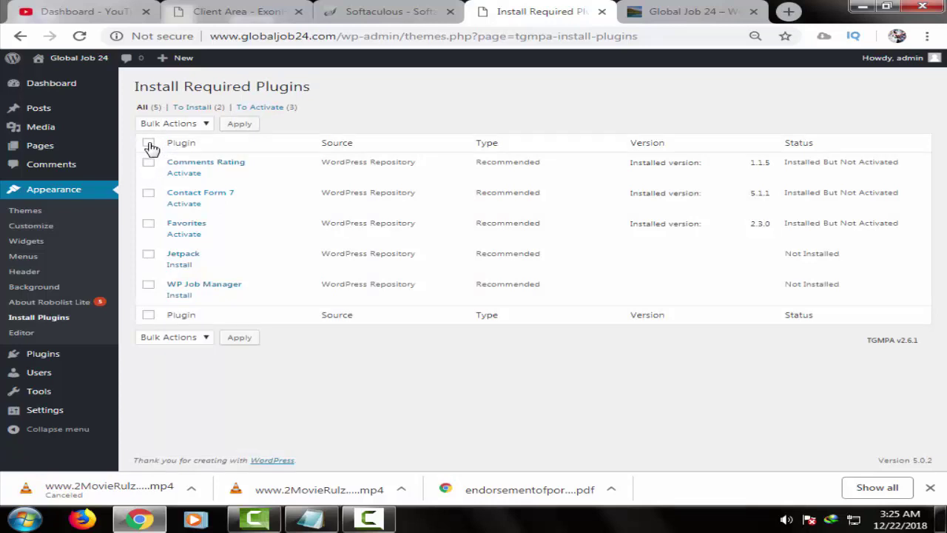
left_click(150, 148)
left_click(193, 124)
left_click(185, 149)
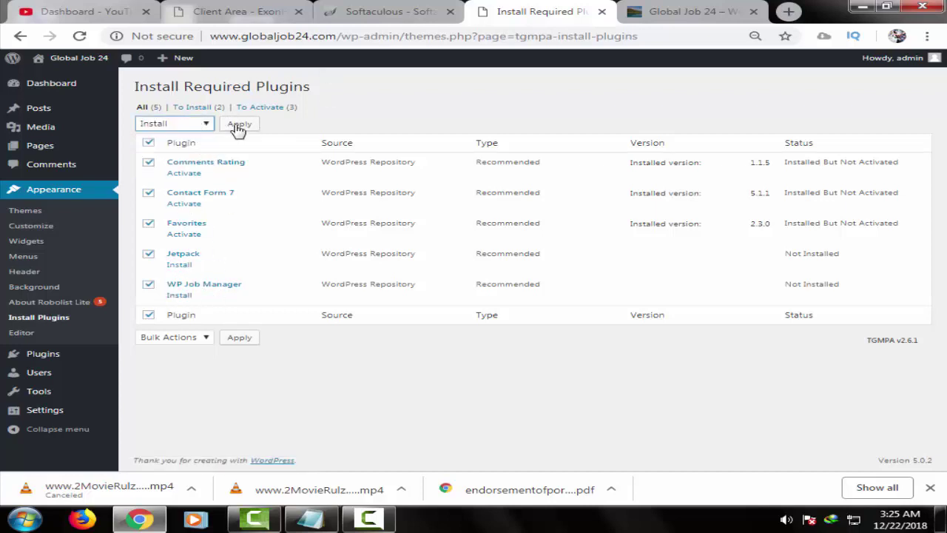
left_click(236, 126)
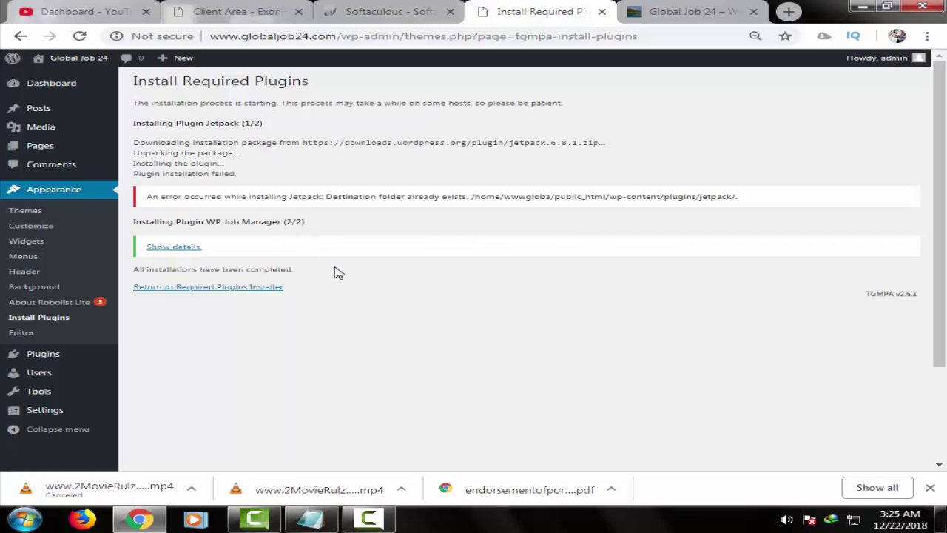
left_click(242, 289)
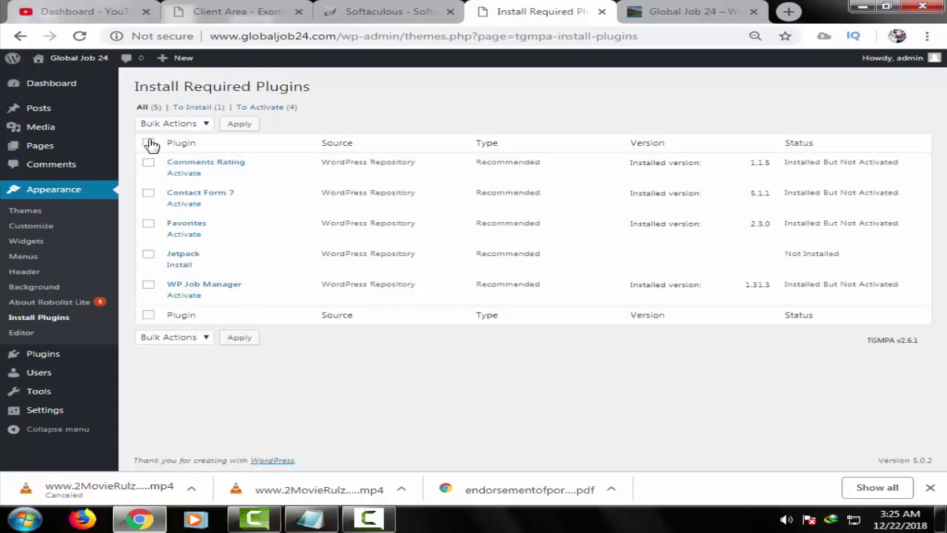
- Bulk-activate all recommended plugins and allow usage tracking in the WP Job Manager wizard
left_click(149, 143)
left_click(186, 124)
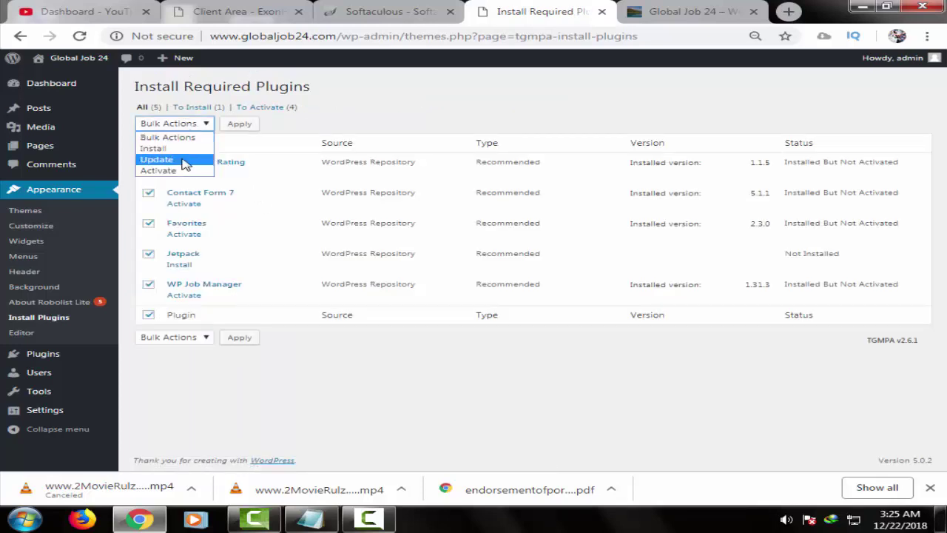
left_click(159, 170)
left_click(238, 130)
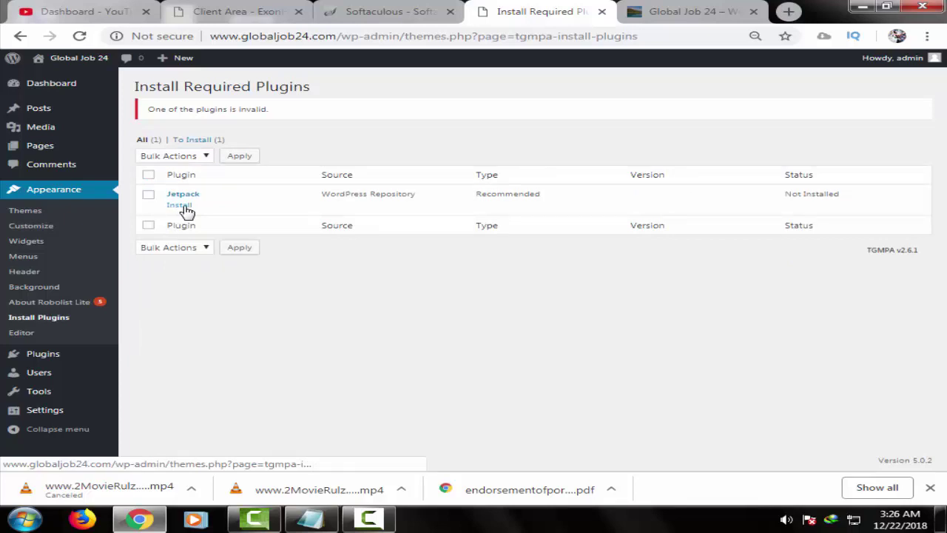
left_click(184, 210)
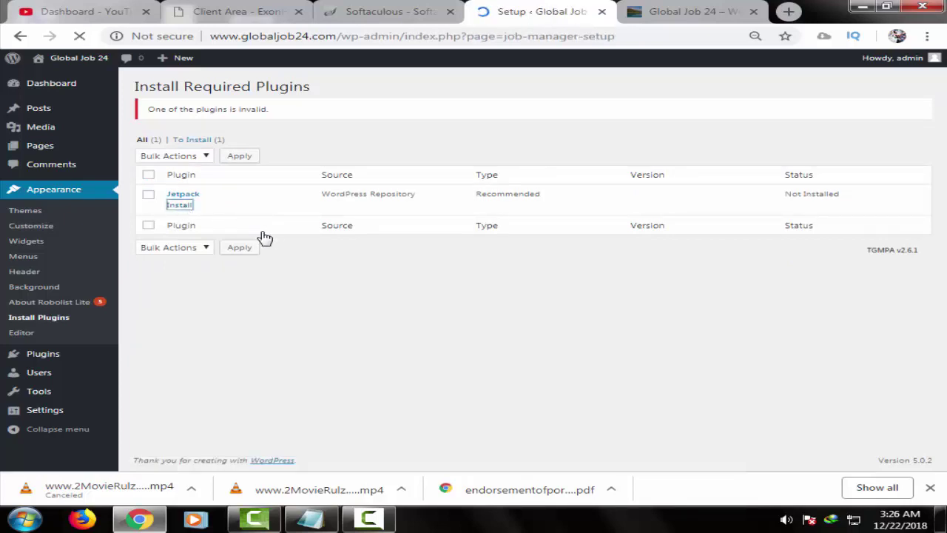
left_click(140, 255)
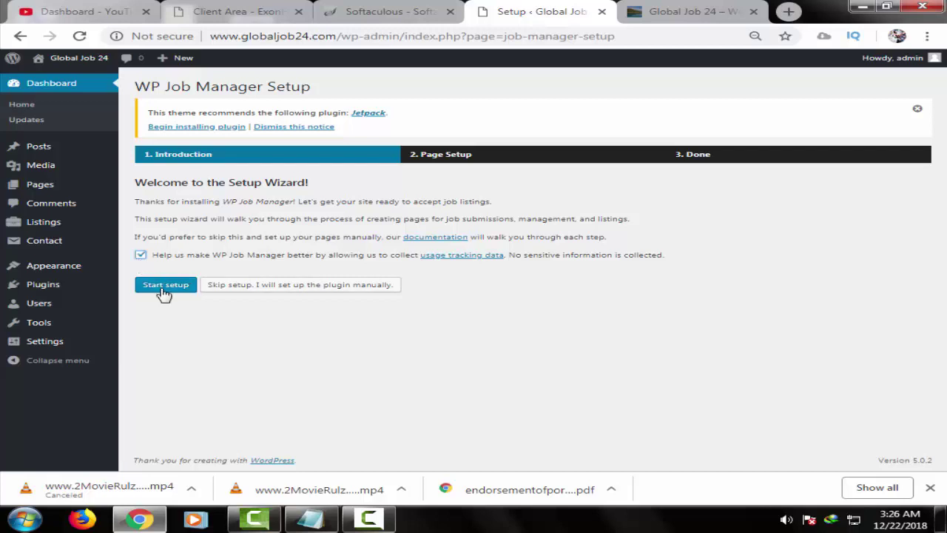
- Run the WP Job Manager setup to create the Post a Job, Job Dashboard and Jobs pages
left_click(165, 286)
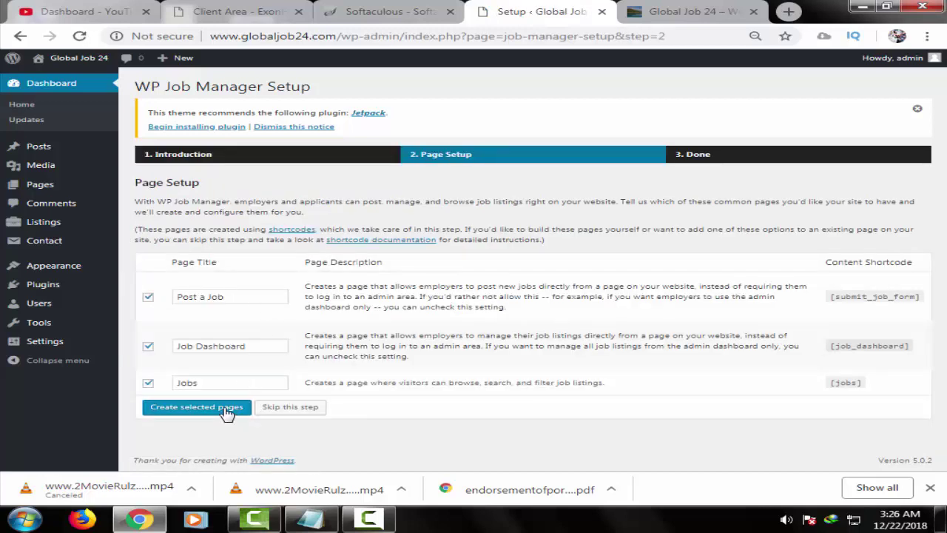
left_click(226, 411)
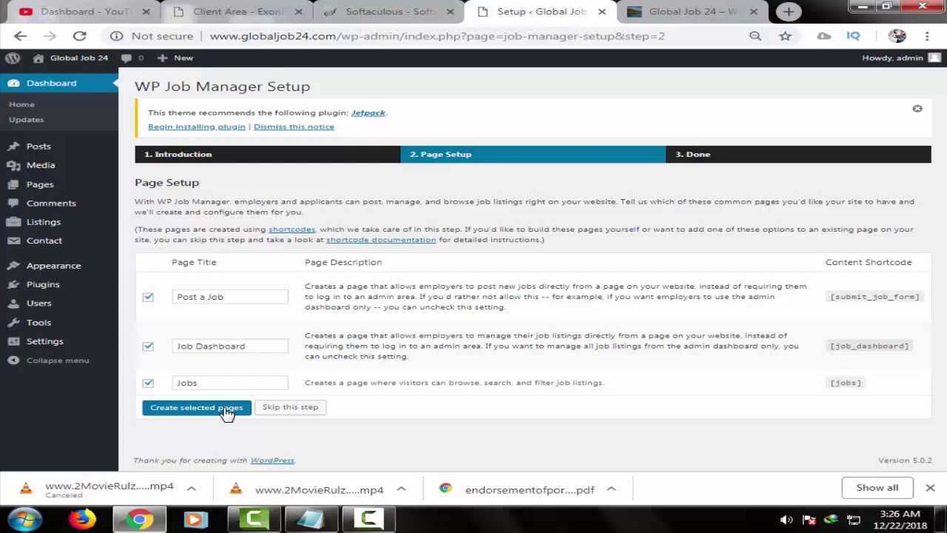
left_click(226, 411)
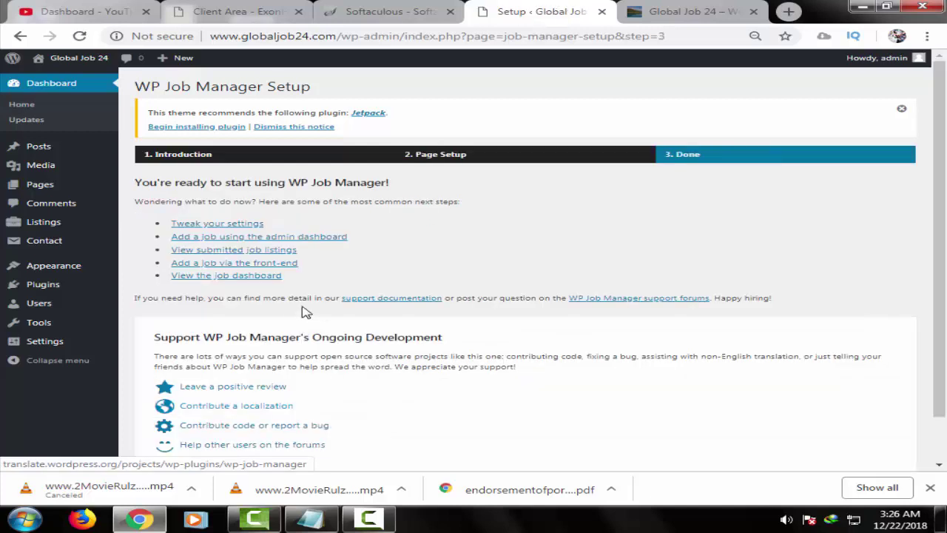
scroll(342, 315, "down", 2)
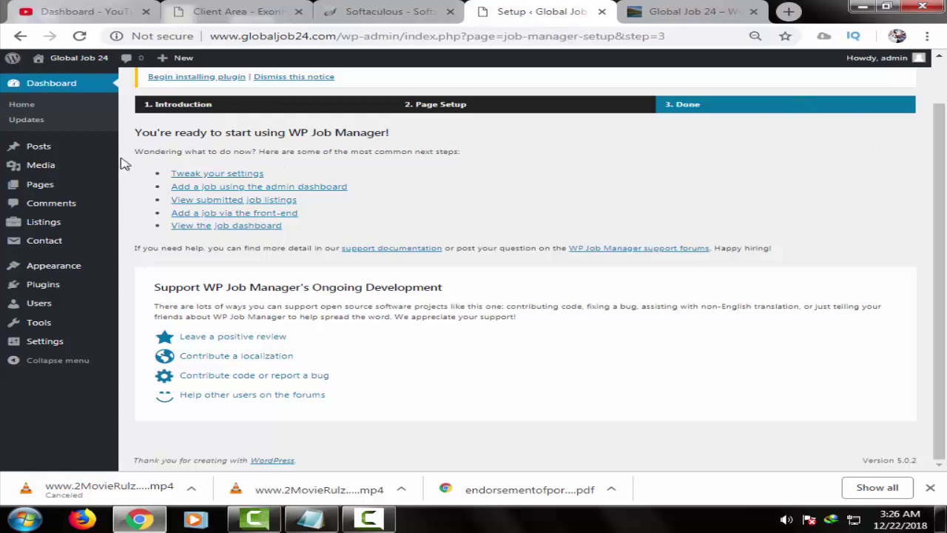
mouse_move(85, 265)
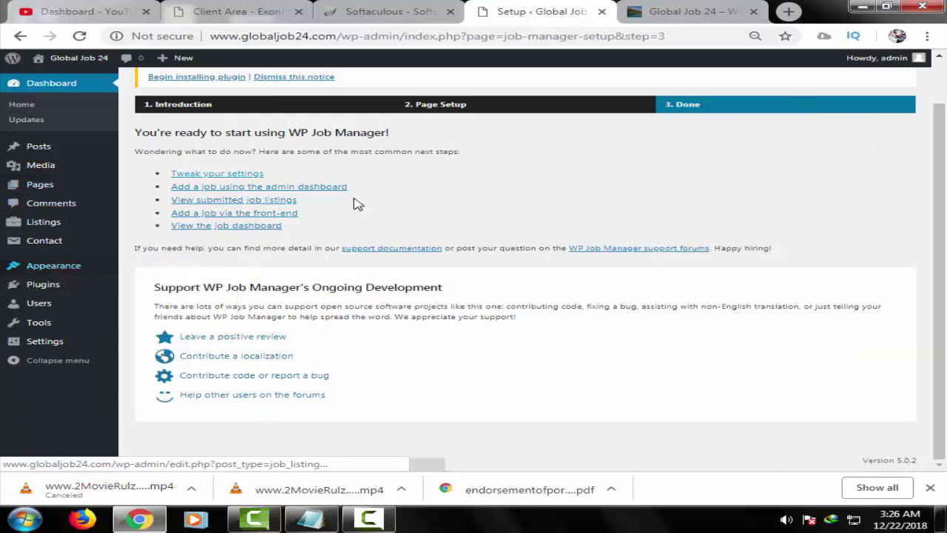
scroll(403, 191, "up", 1)
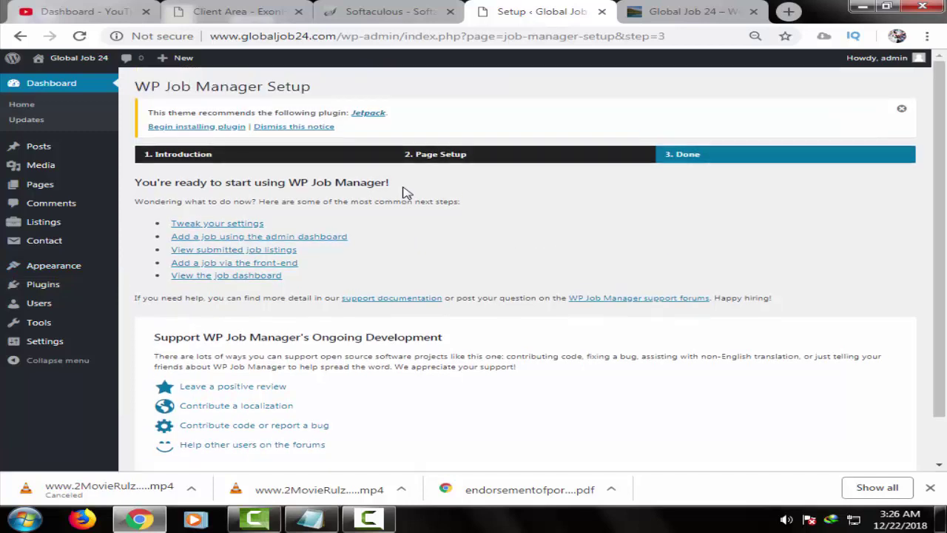
- Try installing the recommended Jetpack plugin, then return to Add Plugins after it fails
left_click(376, 119)
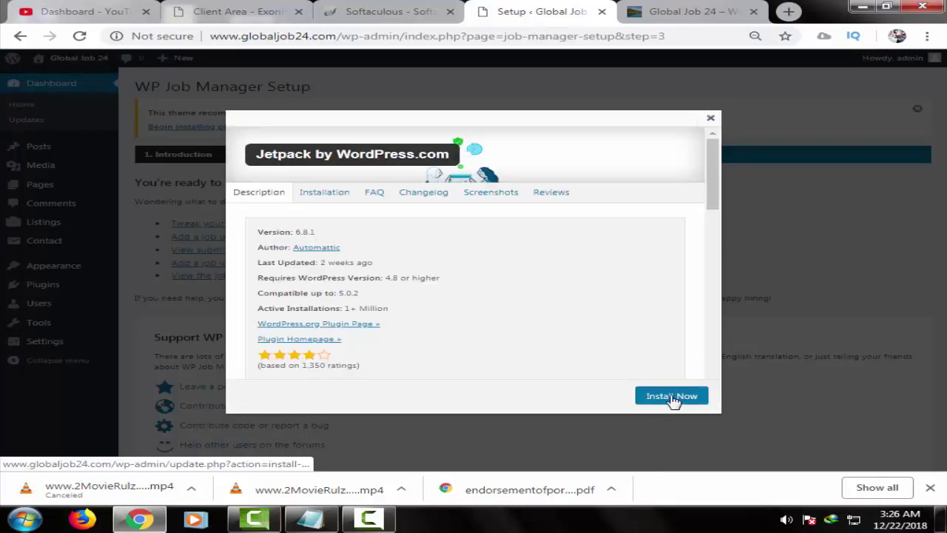
left_click(672, 397)
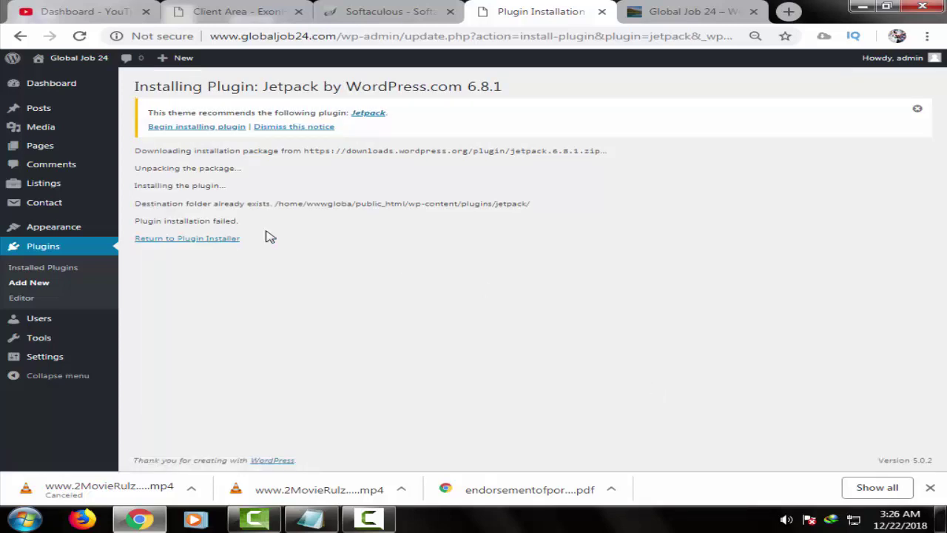
left_click(190, 245)
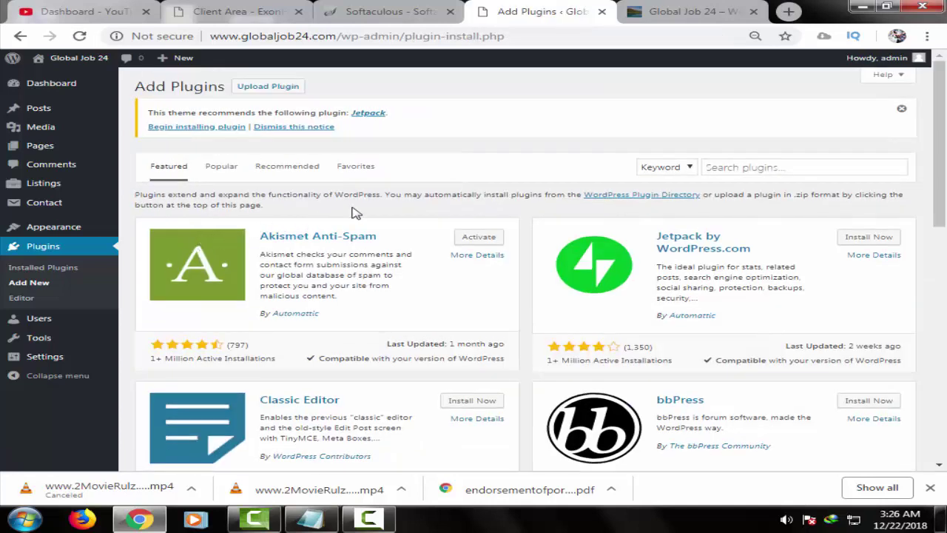
left_click(680, 11)
left_click(580, 39)
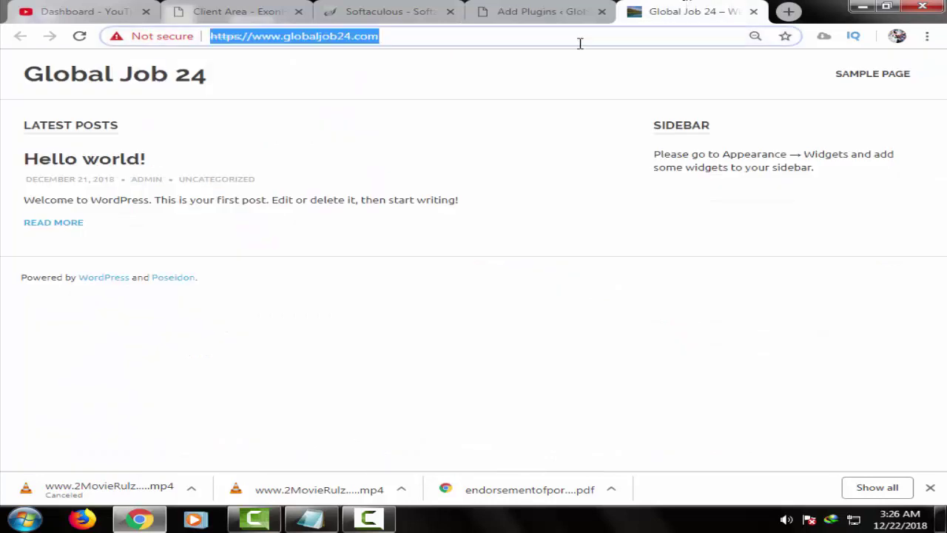
key("Return")
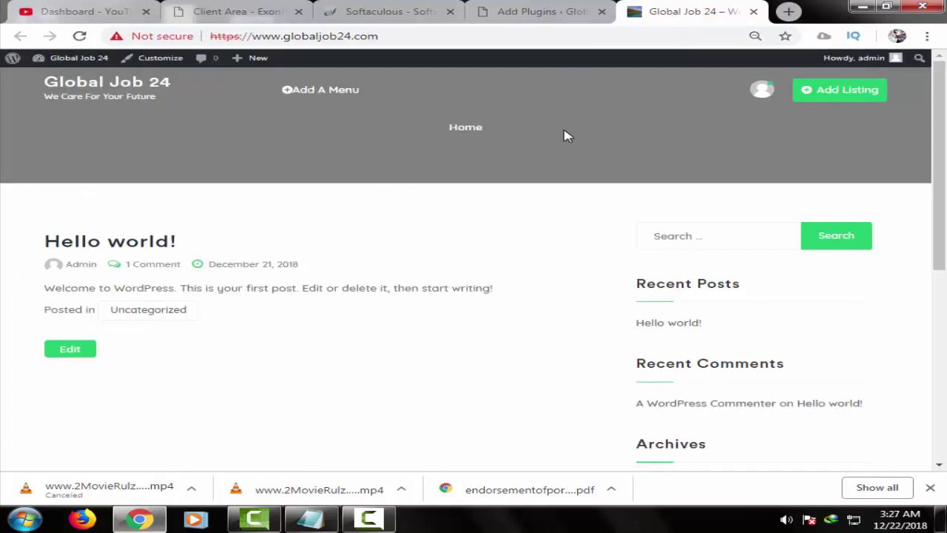
left_click(529, 9)
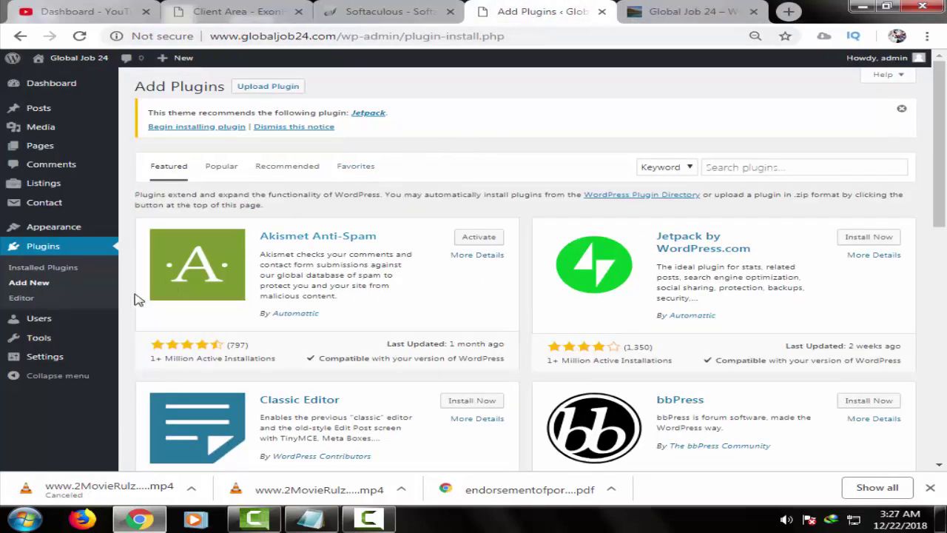
mouse_move(93, 219)
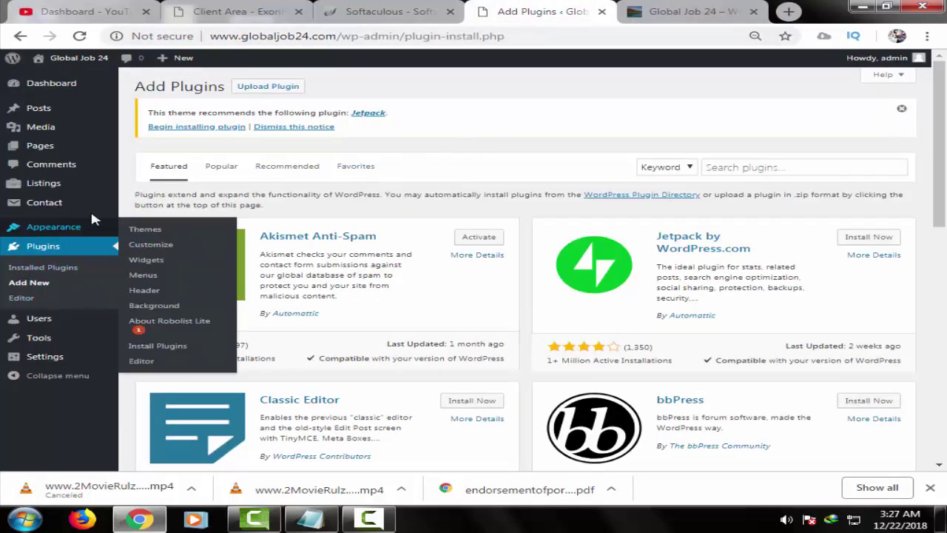
- Search plugins for 'demo', then install and activate One Click Demo Import
left_click(755, 168)
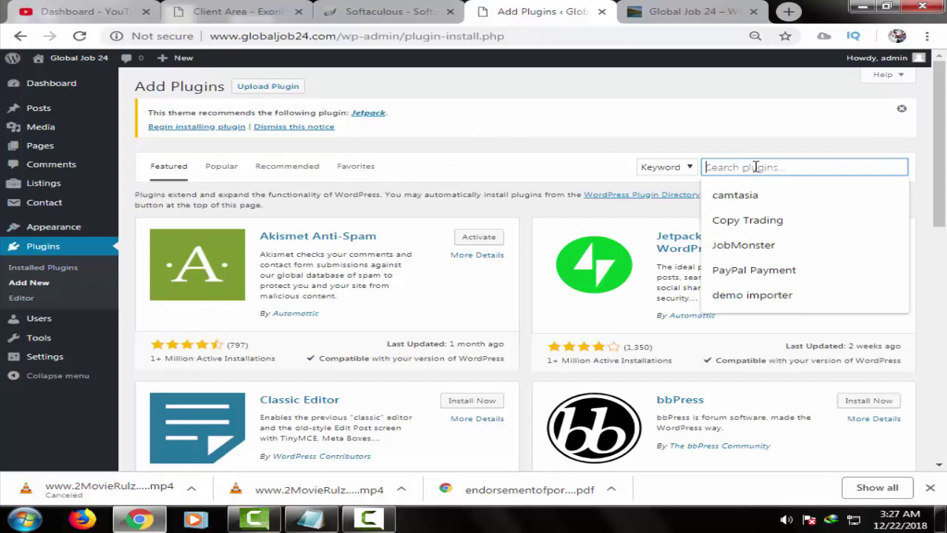
type("demo")
key("Return")
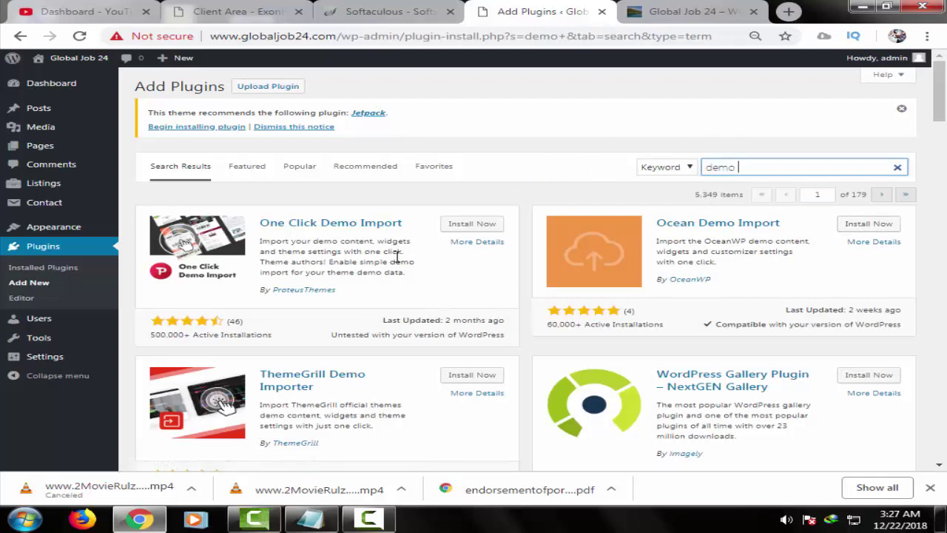
left_click(467, 226)
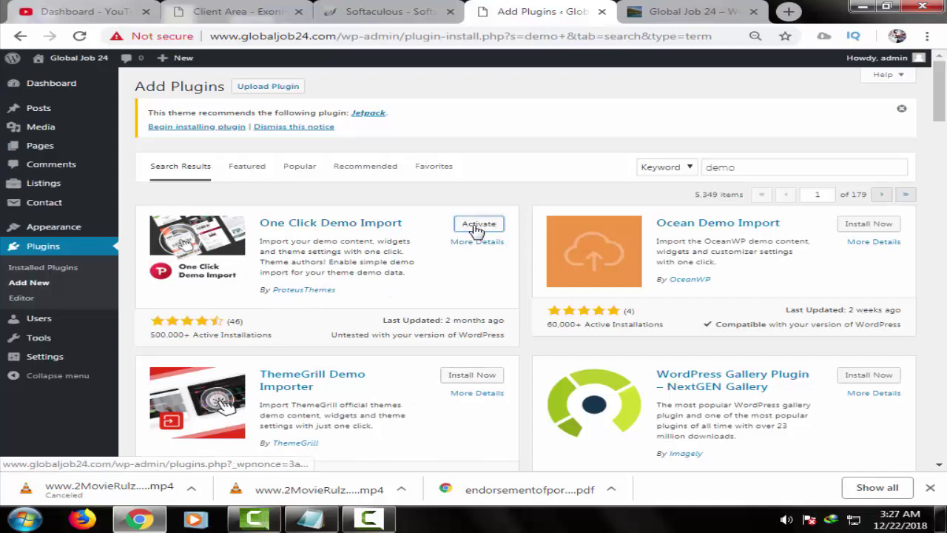
left_click(477, 226)
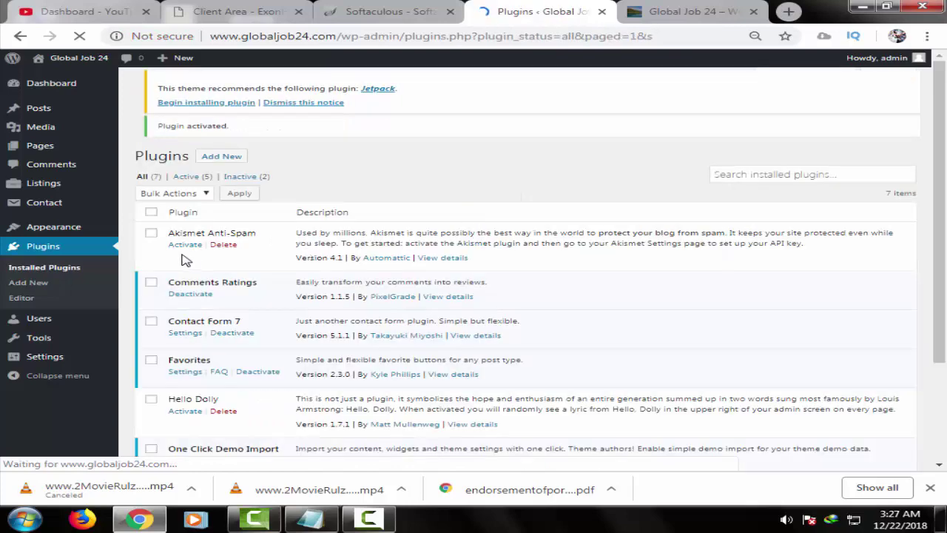
scroll(186, 410, "down", 2)
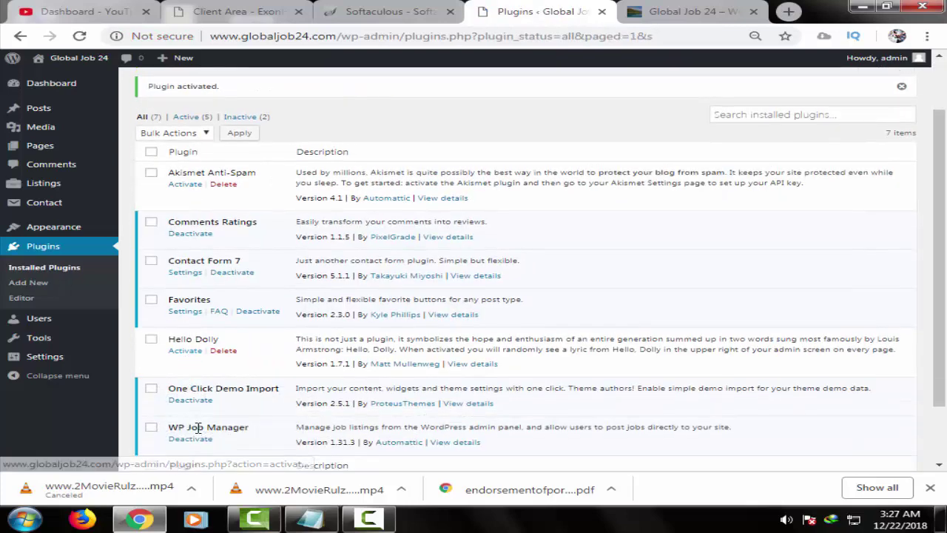
scroll(281, 355, "up", 2)
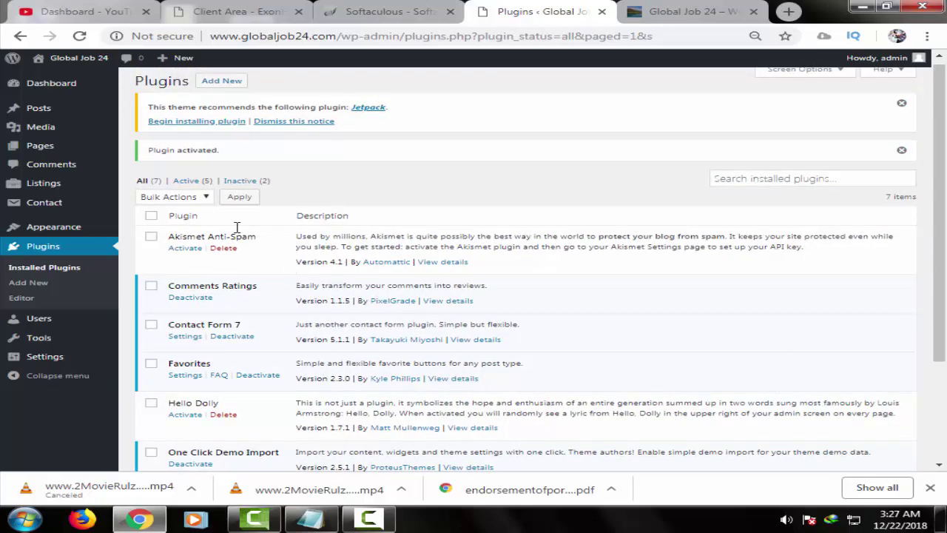
mouse_move(74, 228)
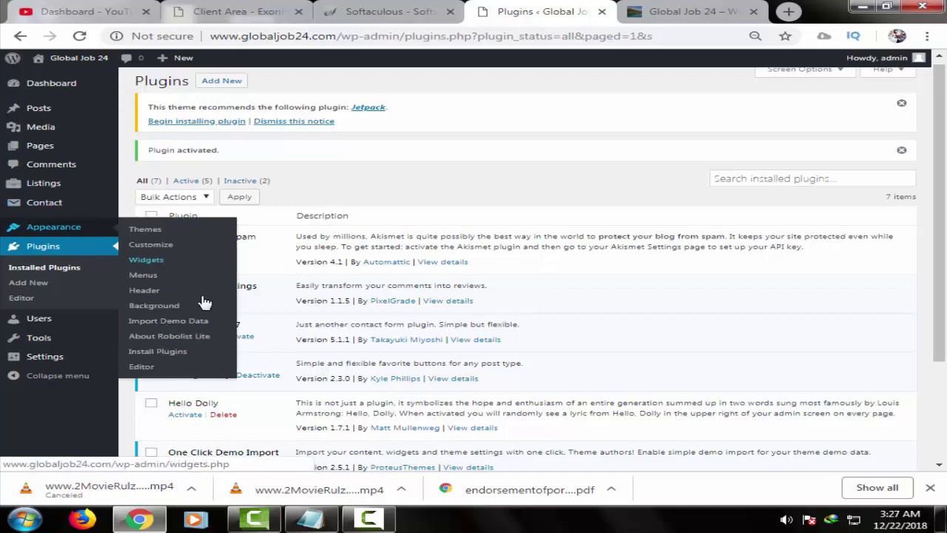
- Start the Import Demo Data run from Appearance, briefly checking the live site meanwhile
left_click(177, 329)
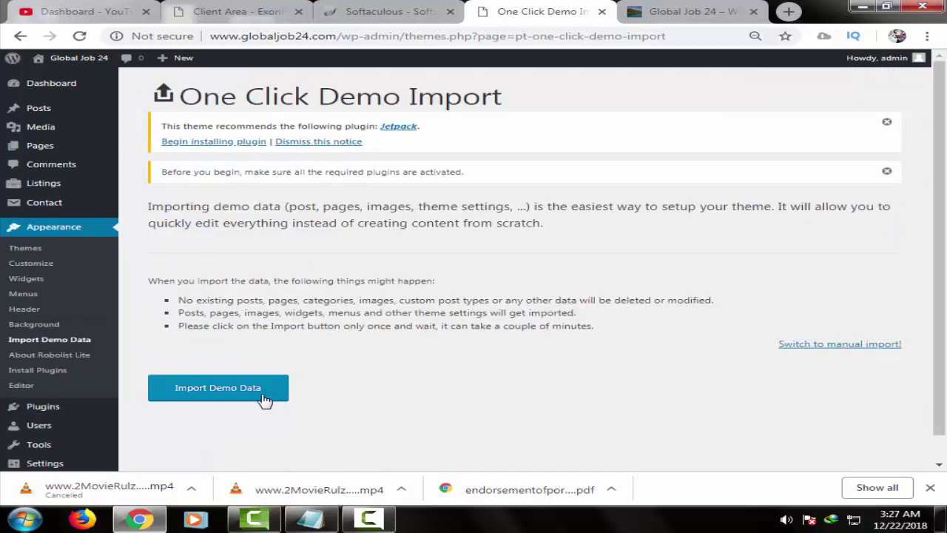
left_click(248, 397)
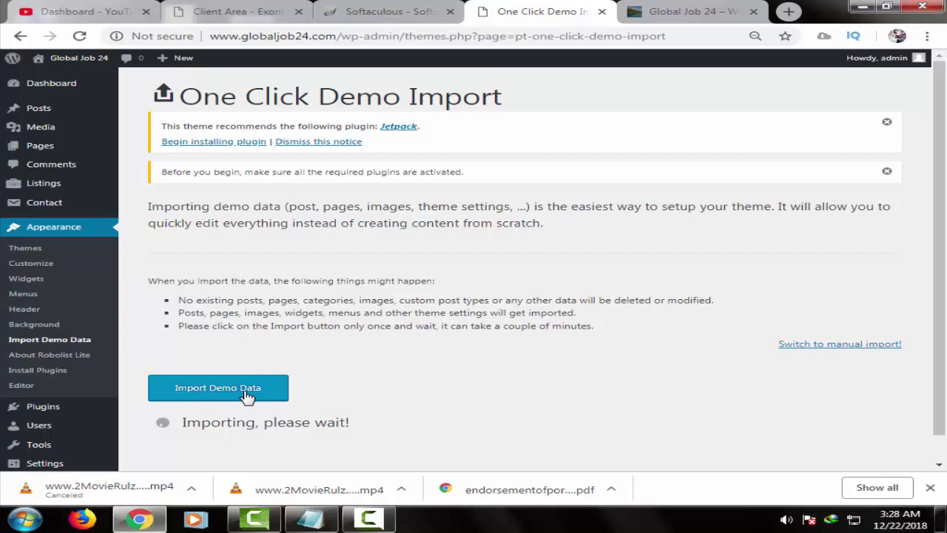
left_click(695, 12)
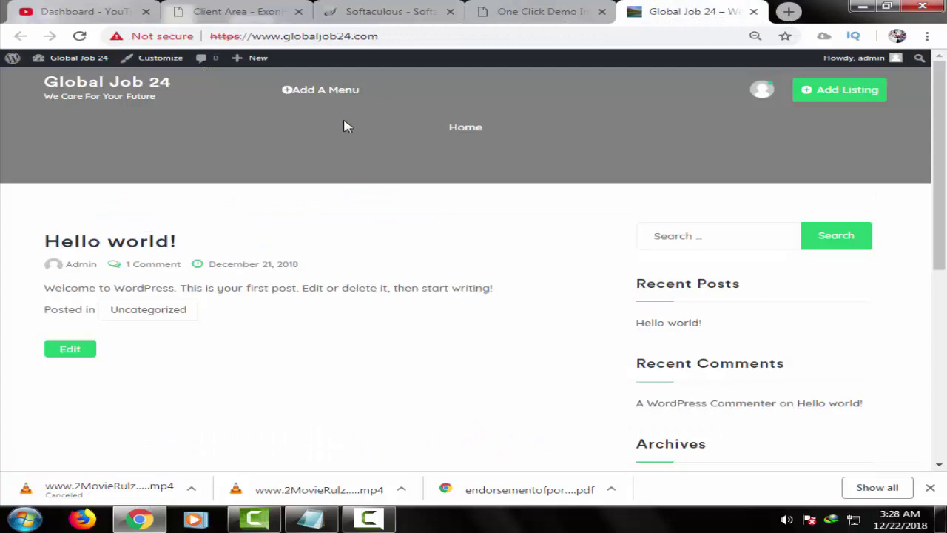
left_click(527, 10)
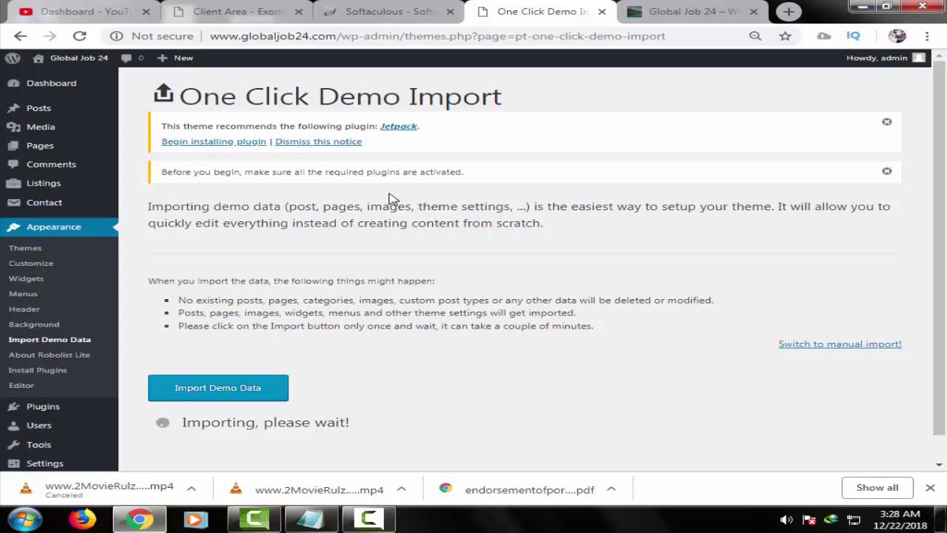
left_click(373, 520)
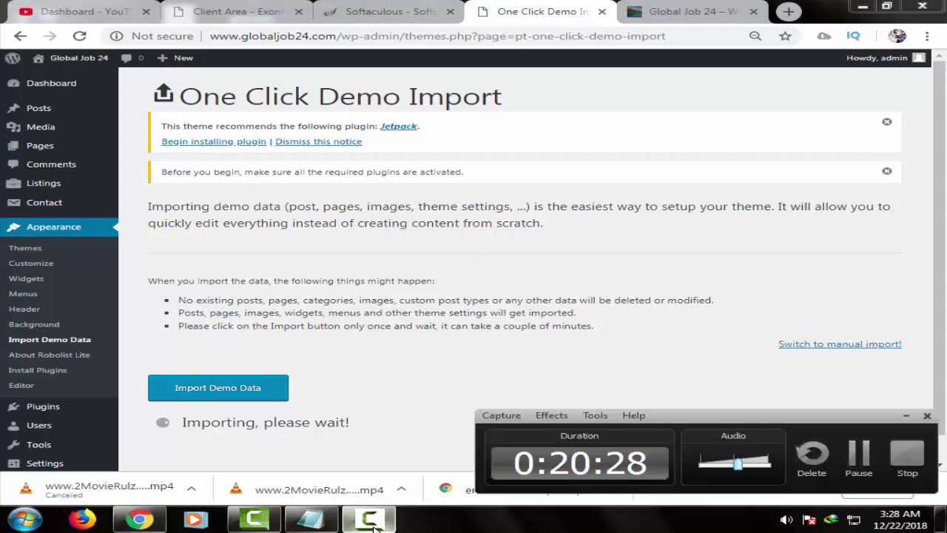
- Wait for the demo import to finish, dismissing the downloads list and Windows activation notice
left_click(374, 520)
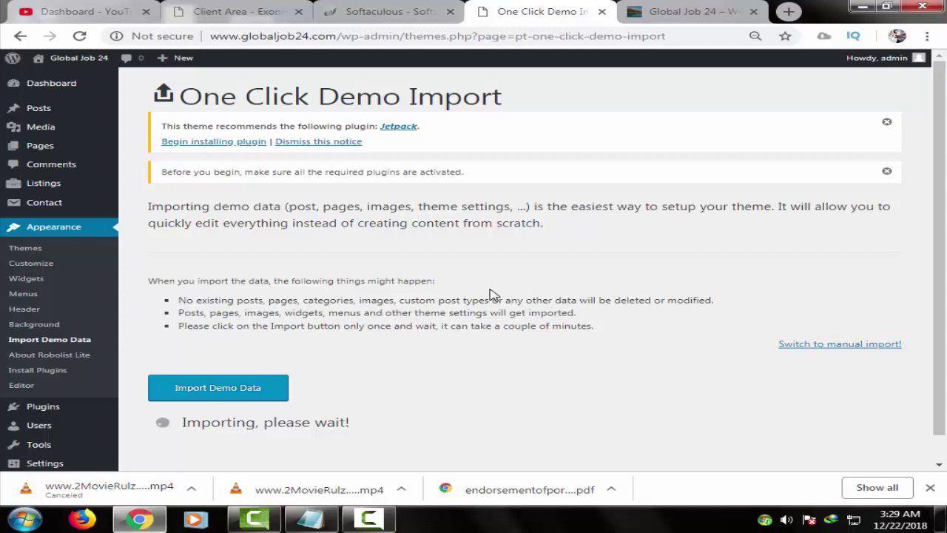
left_click(930, 491)
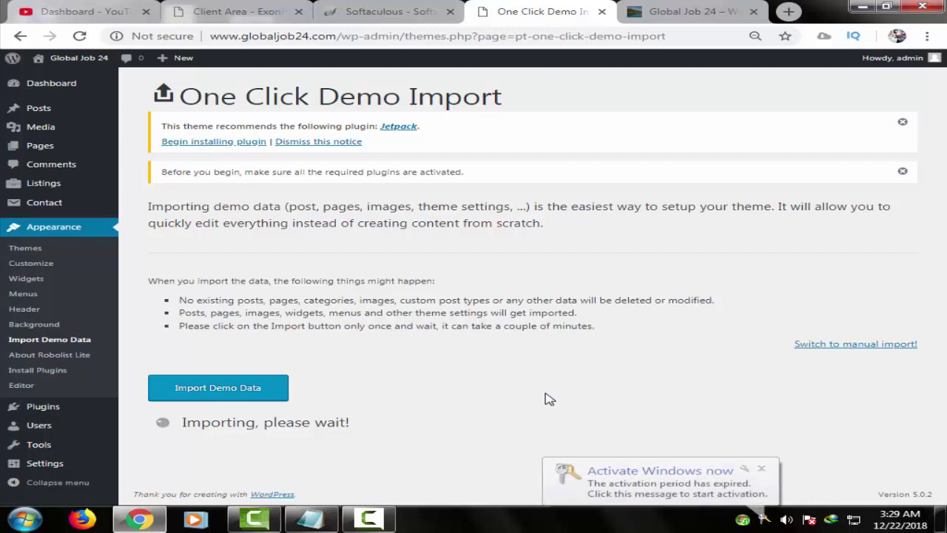
left_click(761, 468)
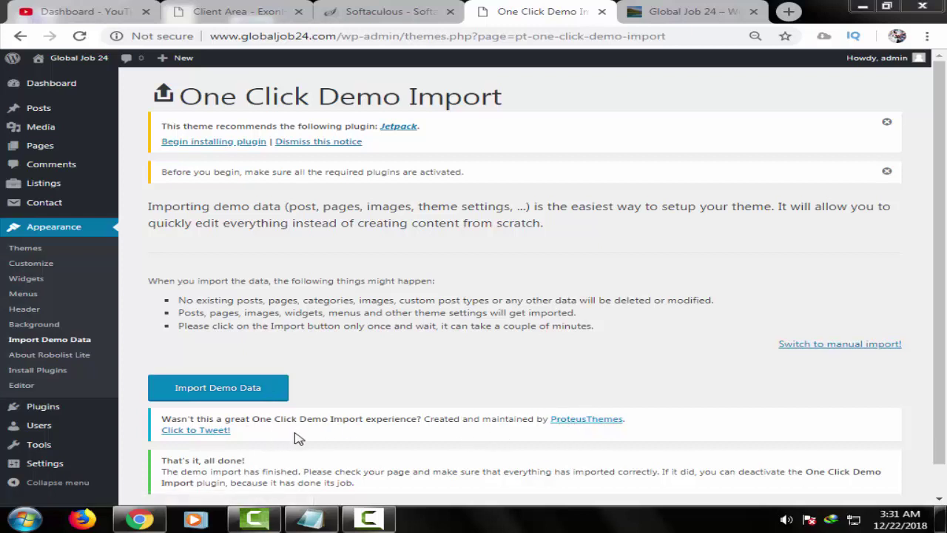
left_click(693, 8)
left_click(607, 34)
- Reload the live site, review the Add Listing (Post a Job) form, then return to the demo import tab
key("ctrl+a")
key("Return")
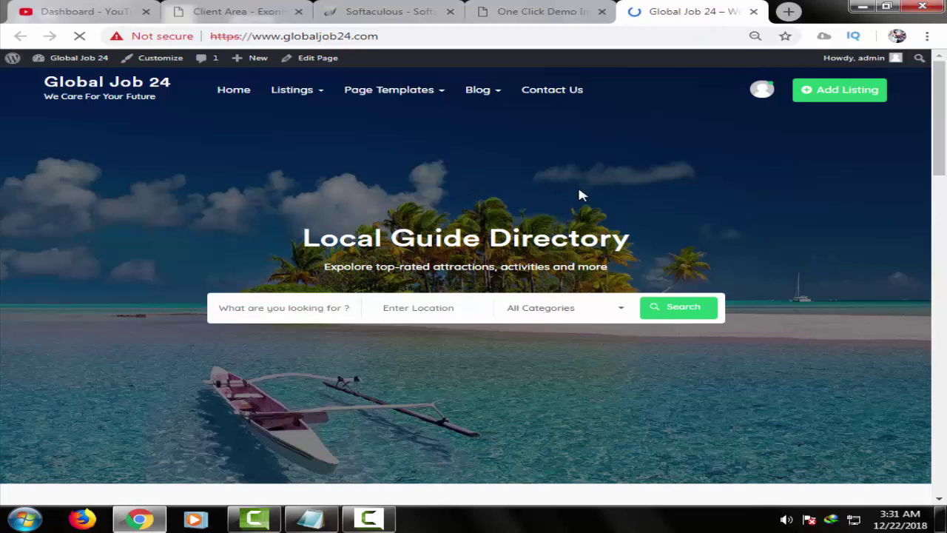
left_click(858, 100)
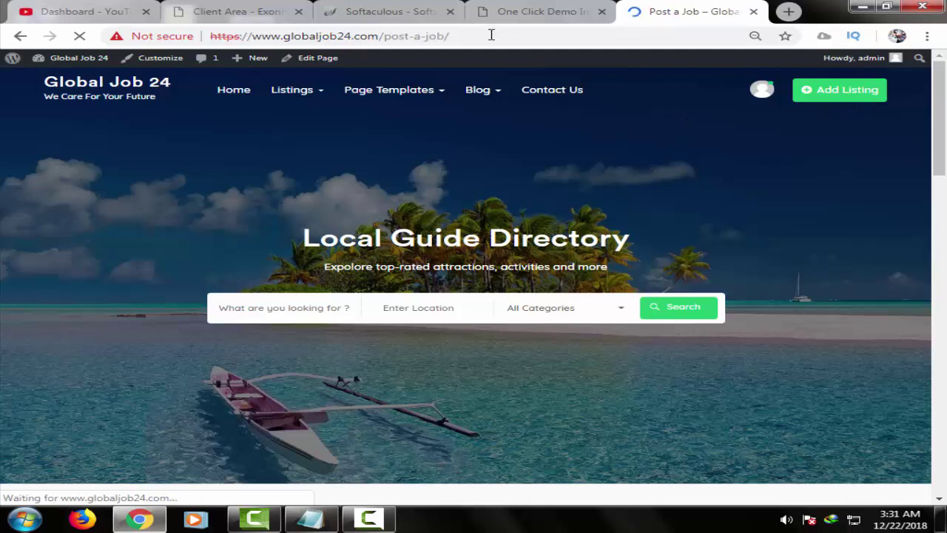
scroll(482, 220, "down", 1)
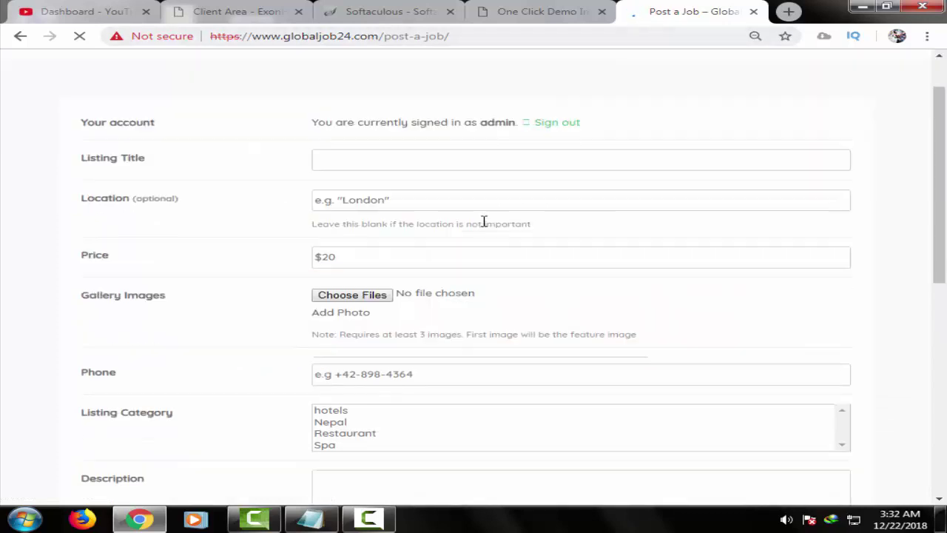
scroll(479, 245, "down", 6)
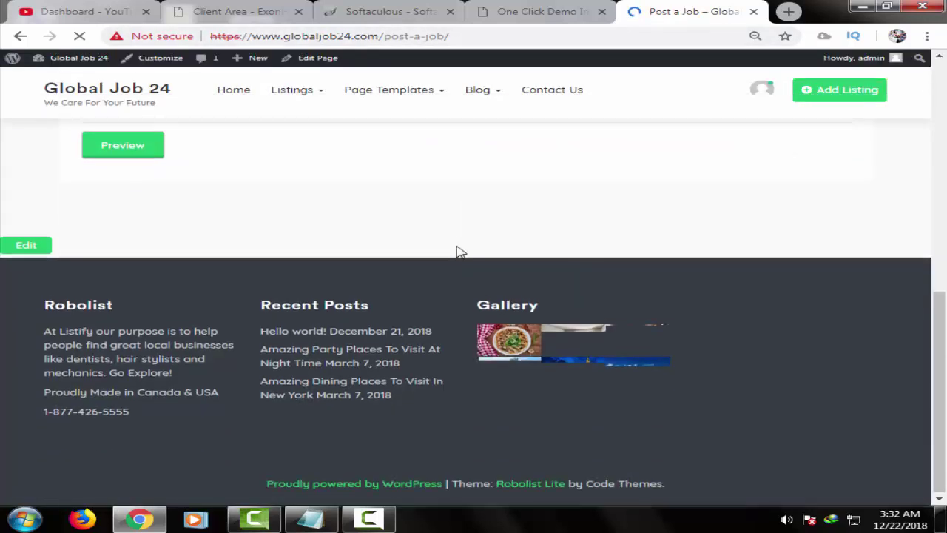
scroll(460, 230, "up", 5)
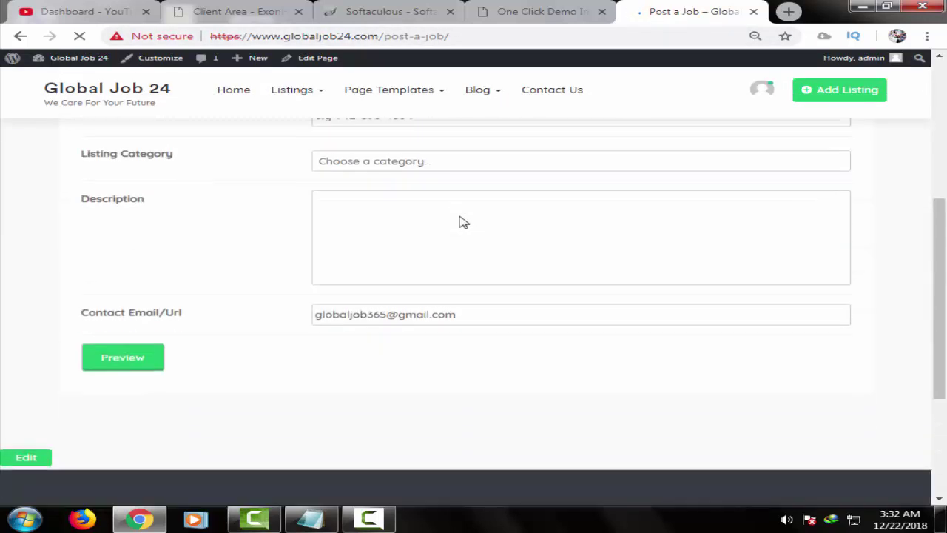
scroll(460, 217, "up", 2)
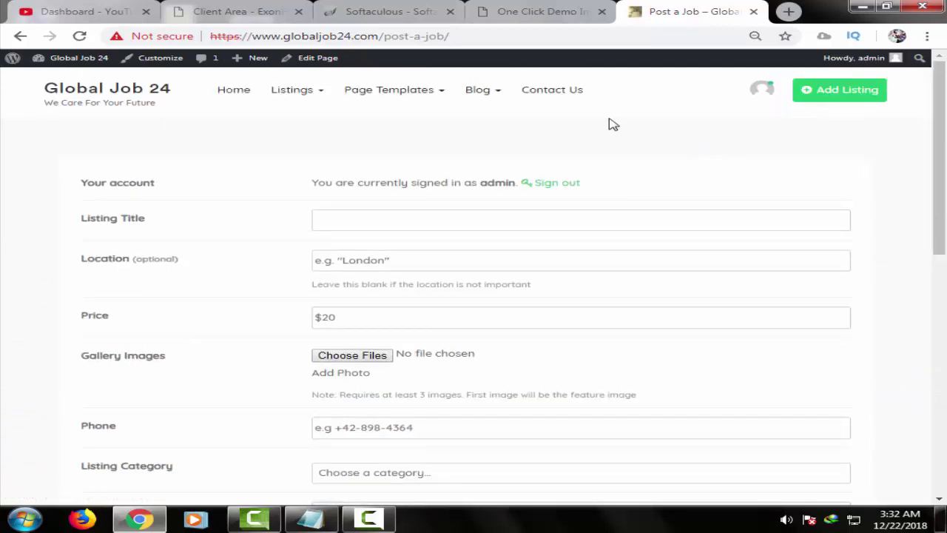
left_click(545, 9)
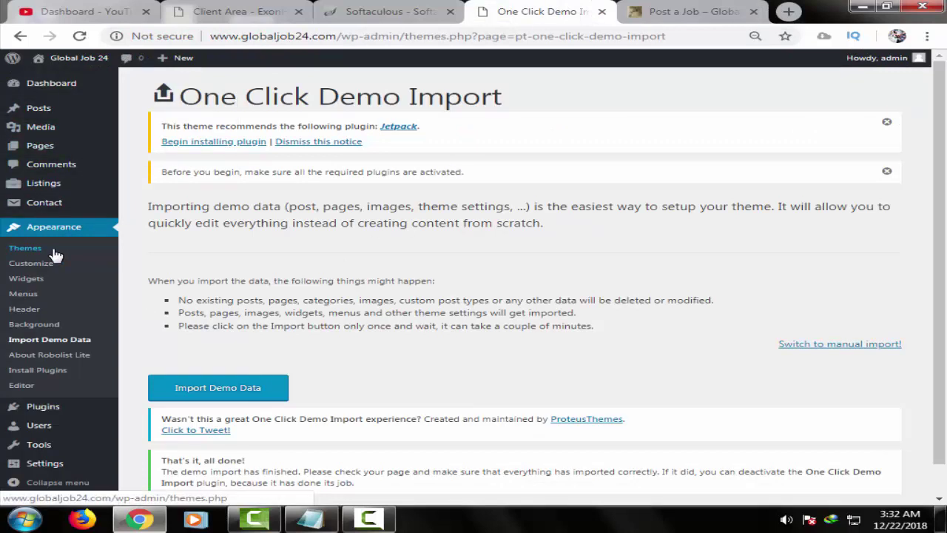
- Open the Robolist Lite Customizer from Themes and look over Theme Options' General Options
left_click(25, 248)
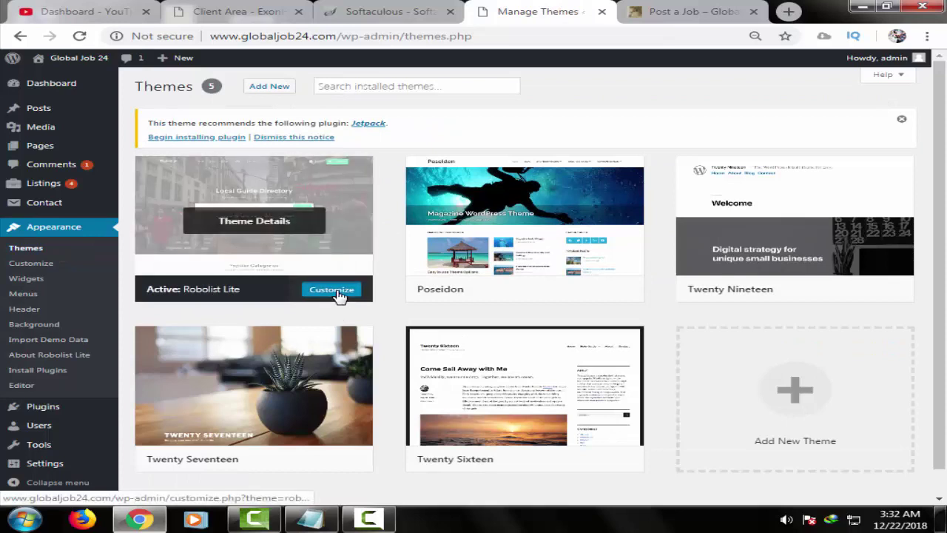
left_click(339, 295)
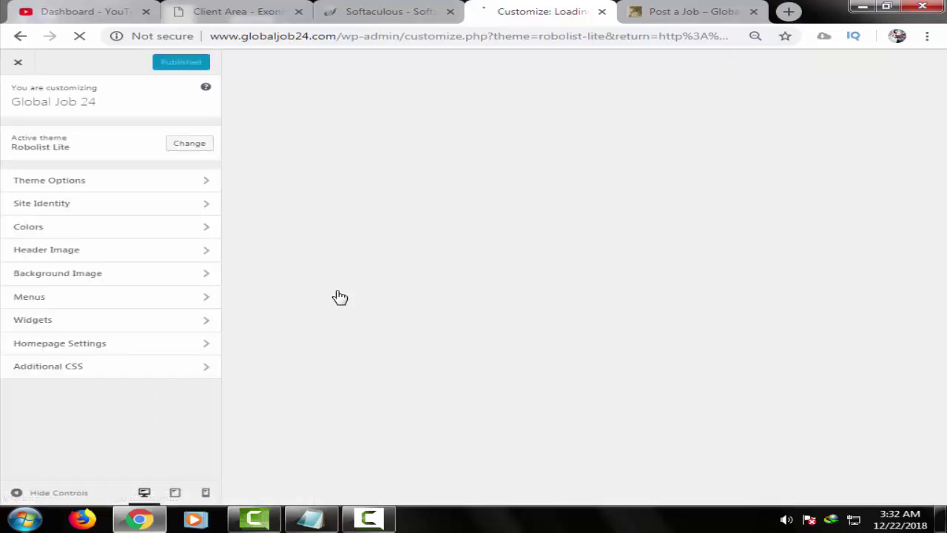
left_click(168, 183)
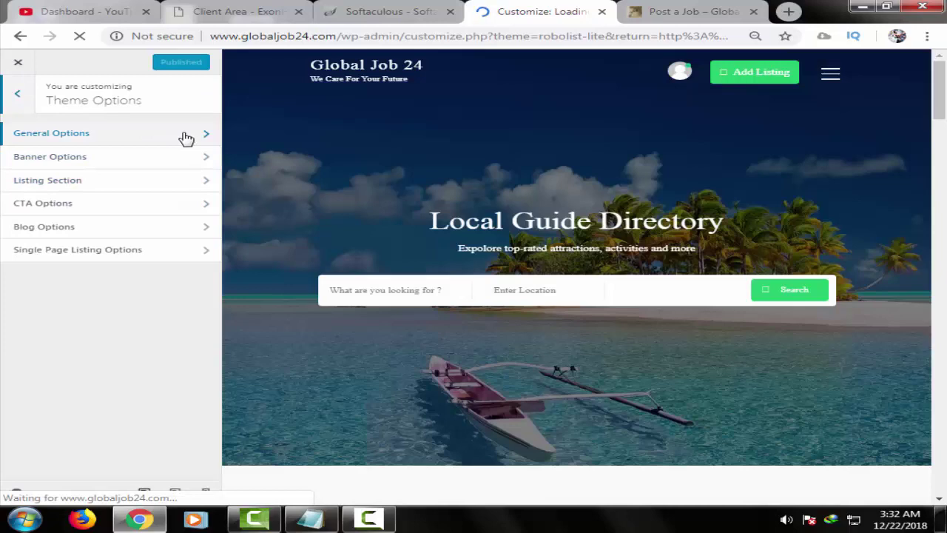
left_click(186, 138)
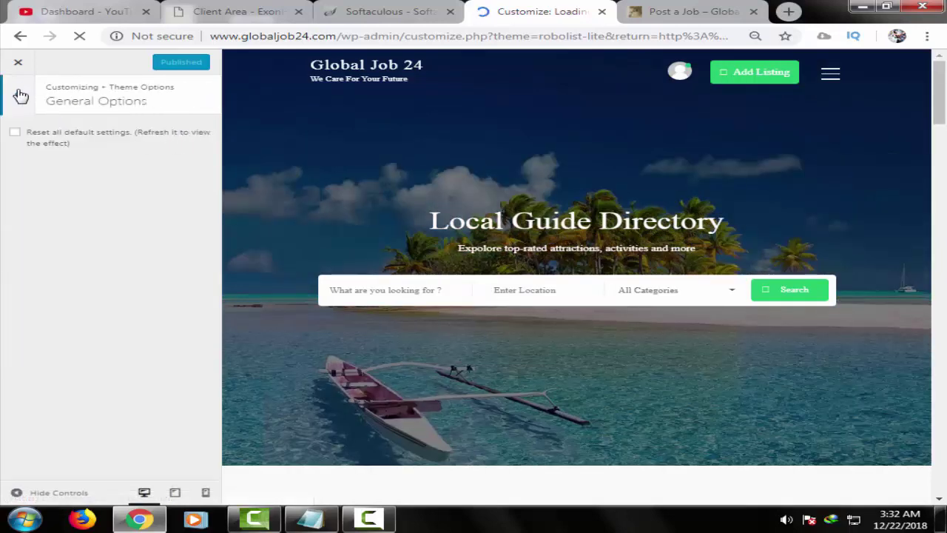
left_click(20, 95)
- In Banner Options, replace 'Local Guide' in the banner title with 'Global Job'
left_click(184, 156)
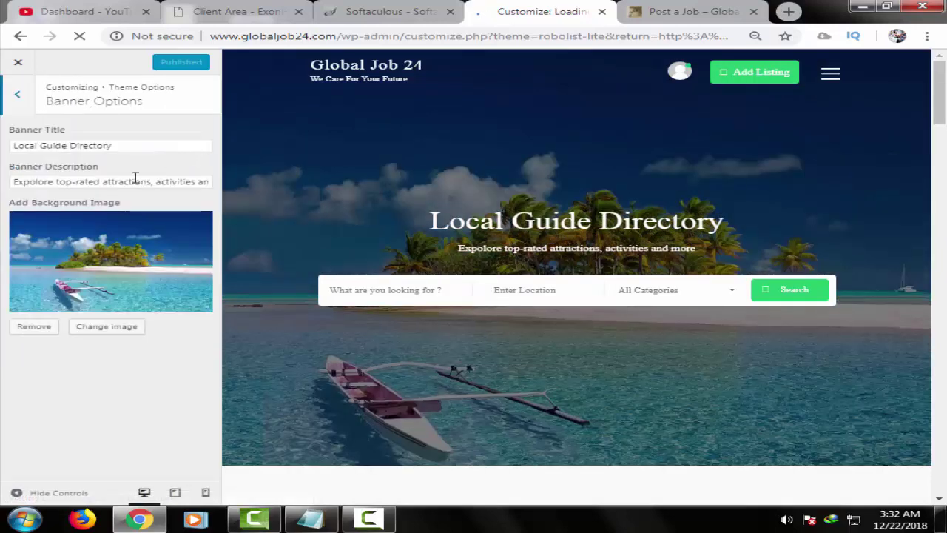
left_click(65, 146)
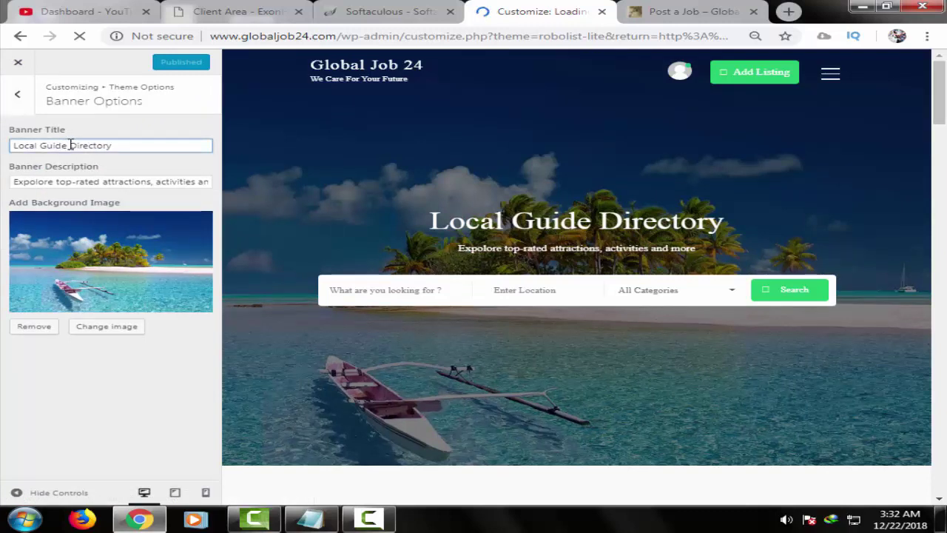
left_click(11, 144, "shift")
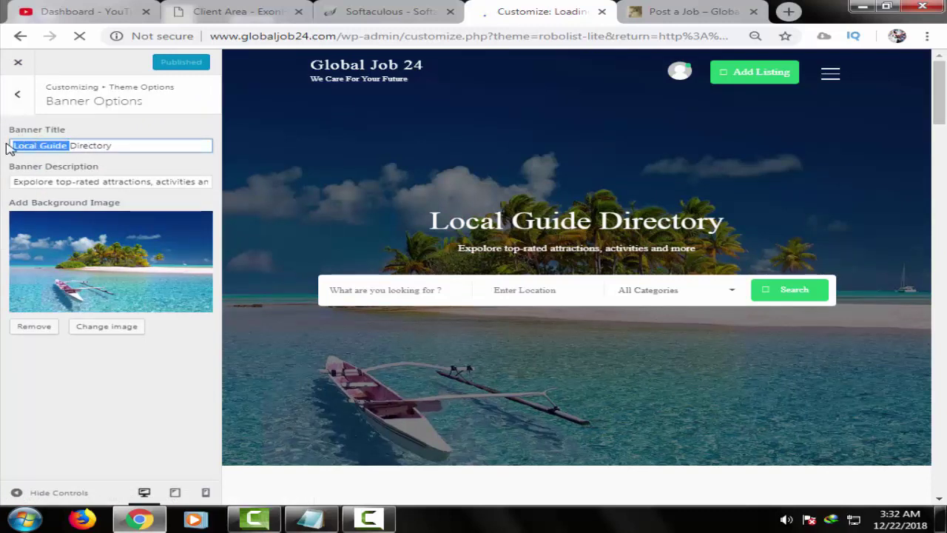
key("BackSpace")
type("Global ")
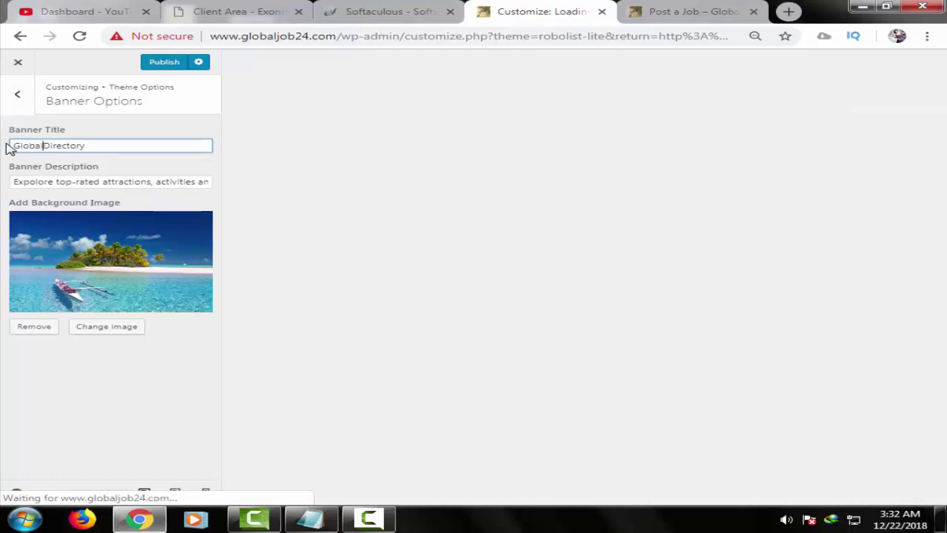
type("Job")
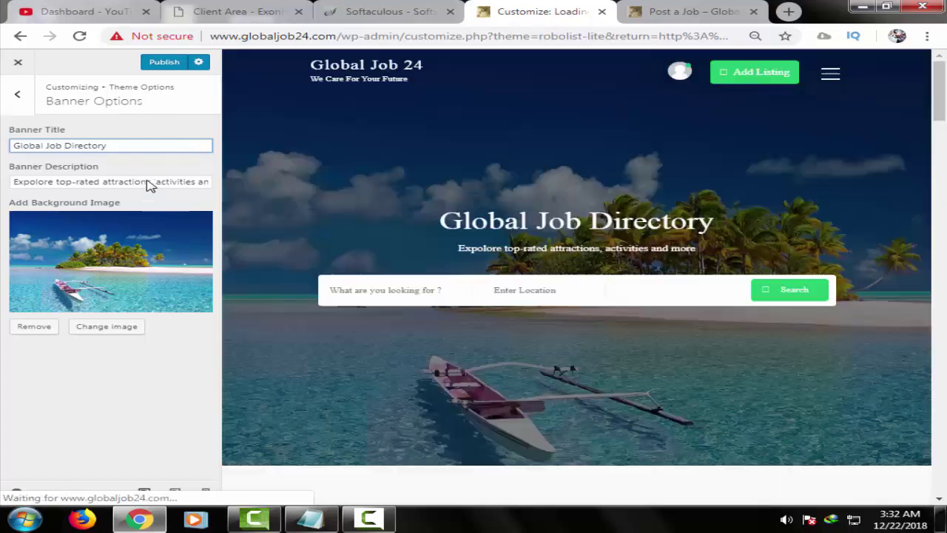
- Insert 'Job,' into the banner description and publish the changes
left_click(156, 181)
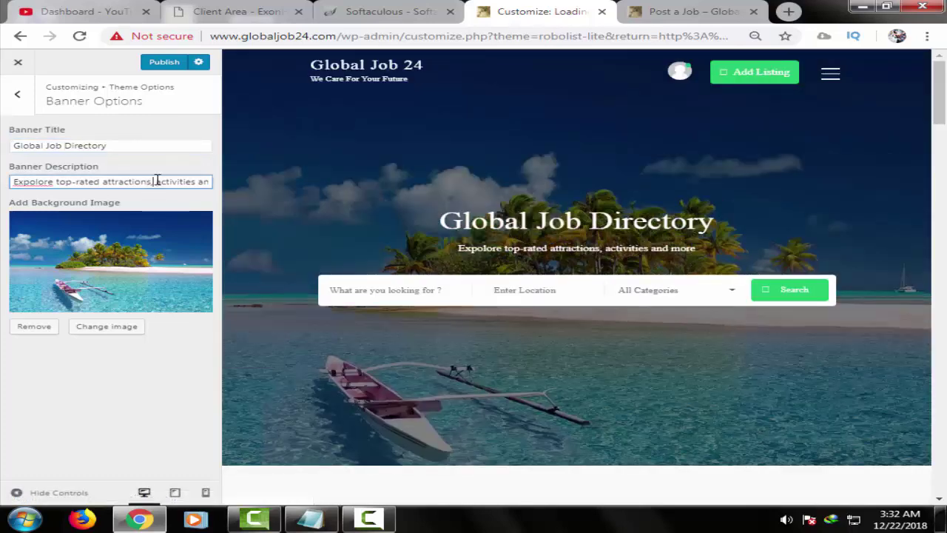
key("End")
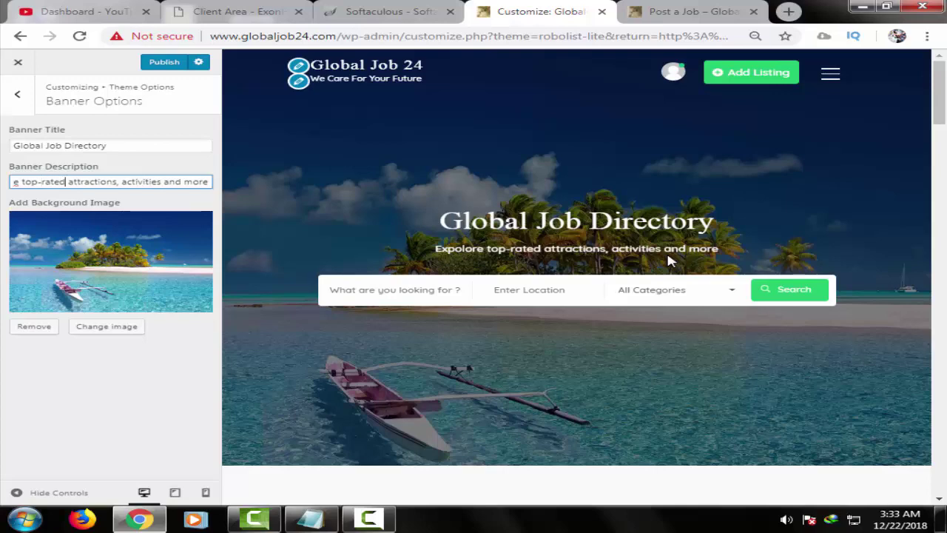
type("Job")
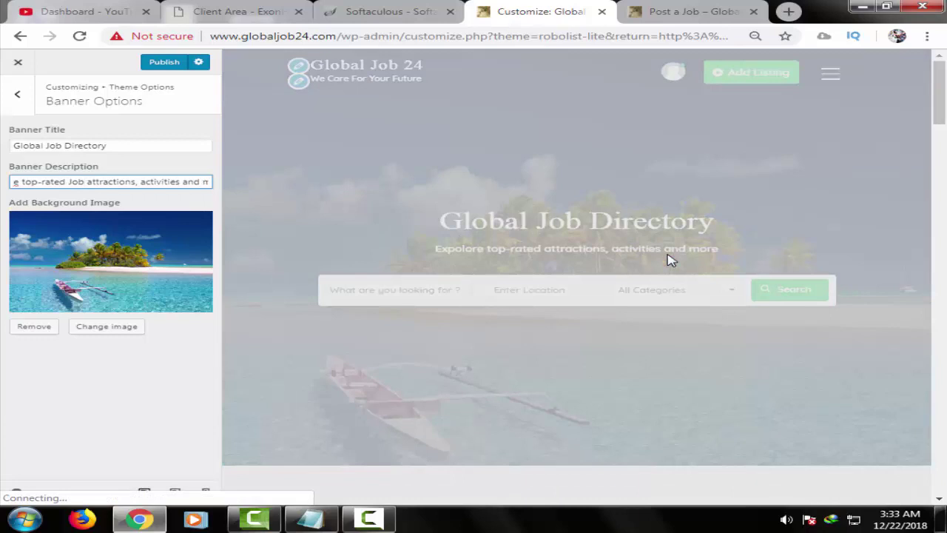
type(",")
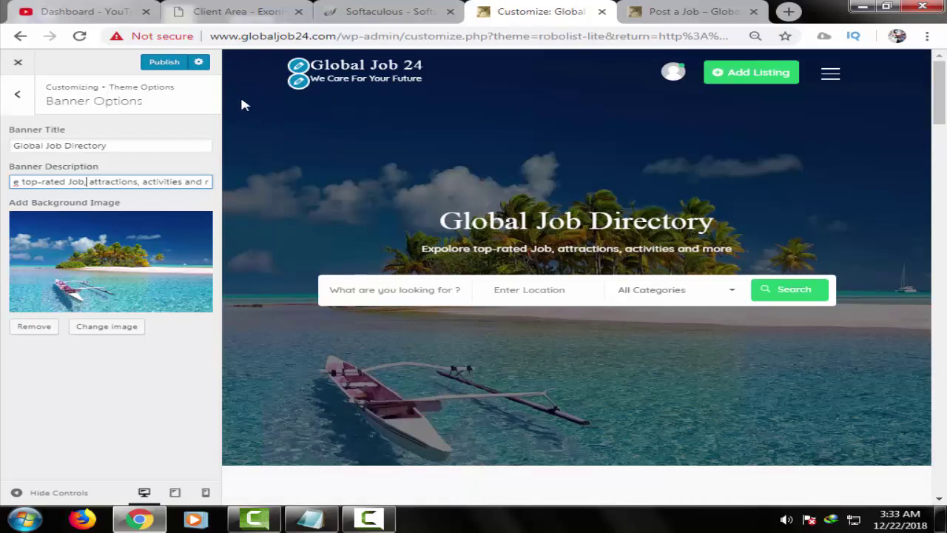
left_click(164, 62)
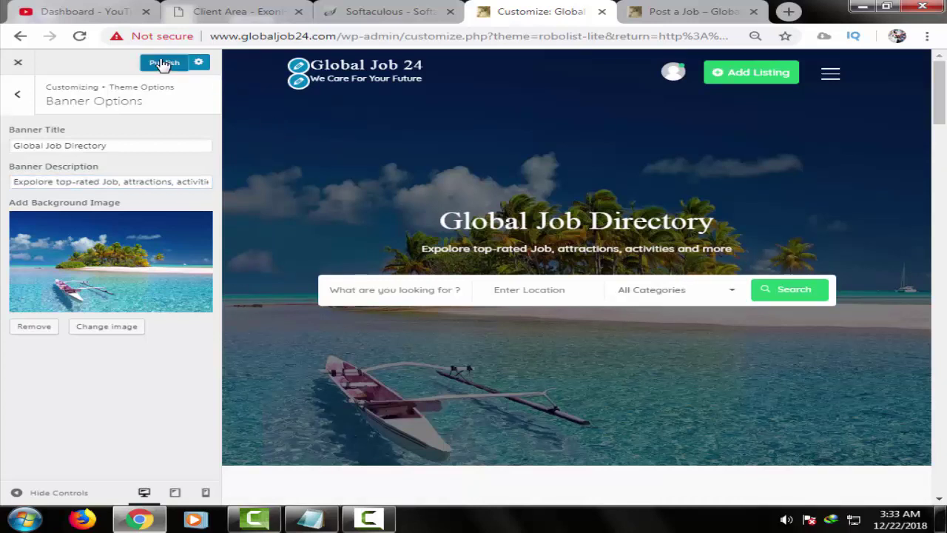
- Review the Listing Section options without changing its title page
left_click(21, 100)
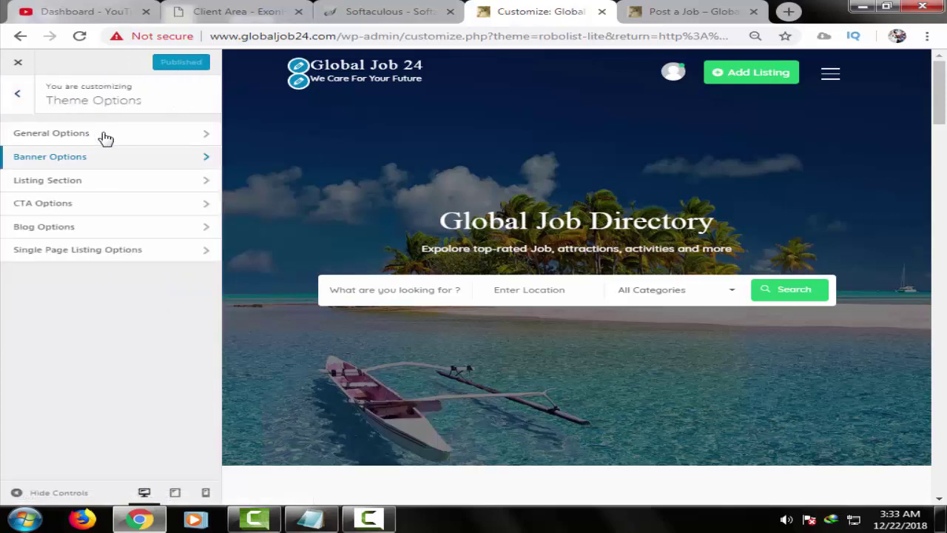
left_click(131, 183)
left_click(164, 161)
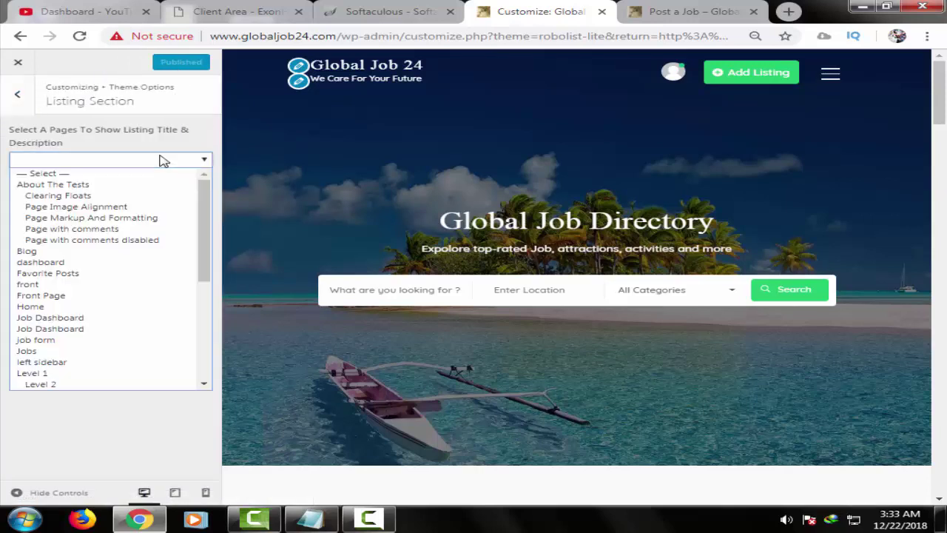
left_click(163, 161)
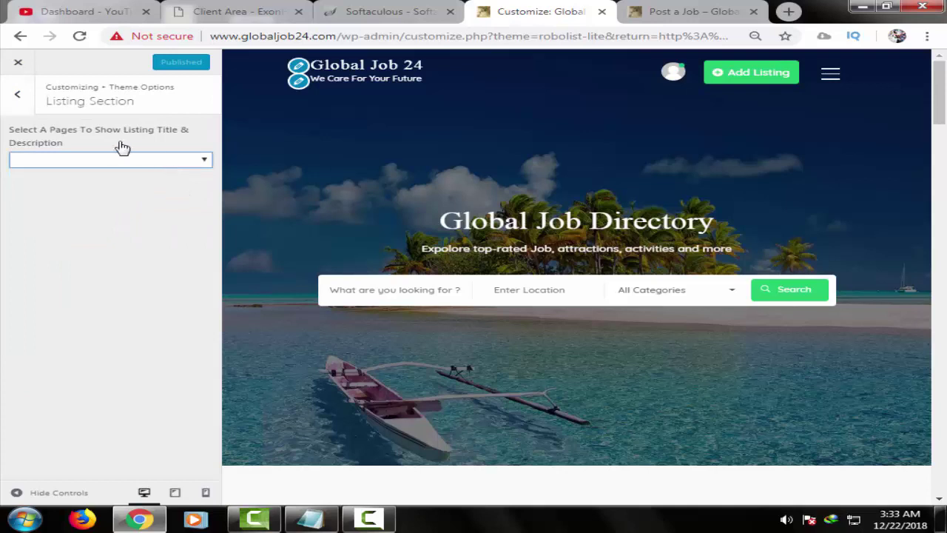
left_click(24, 101)
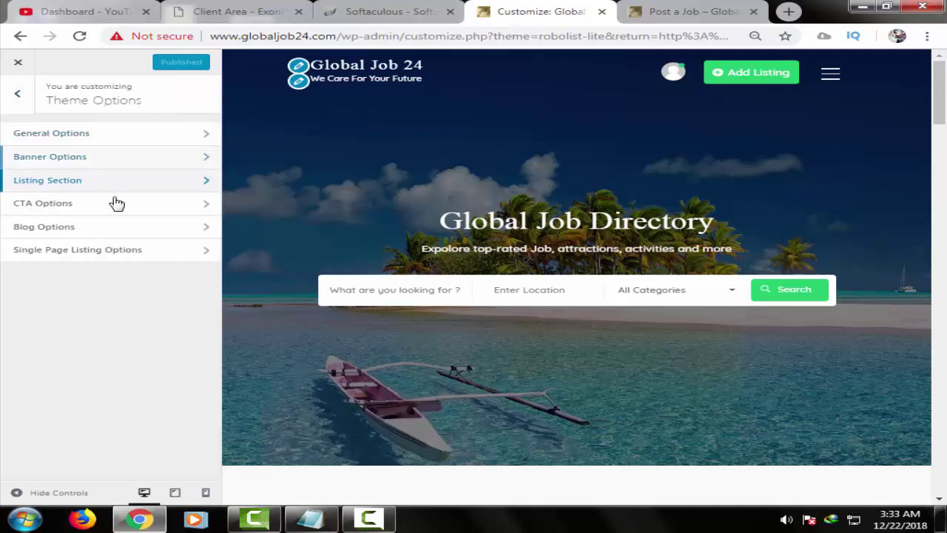
- Clear the call-to-action button link and publish the change
left_click(157, 210)
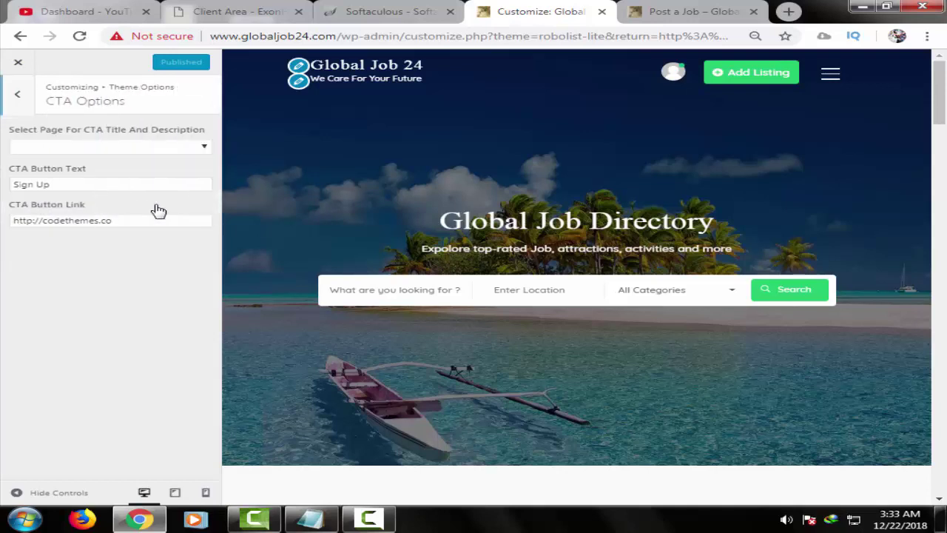
triple_click(101, 214)
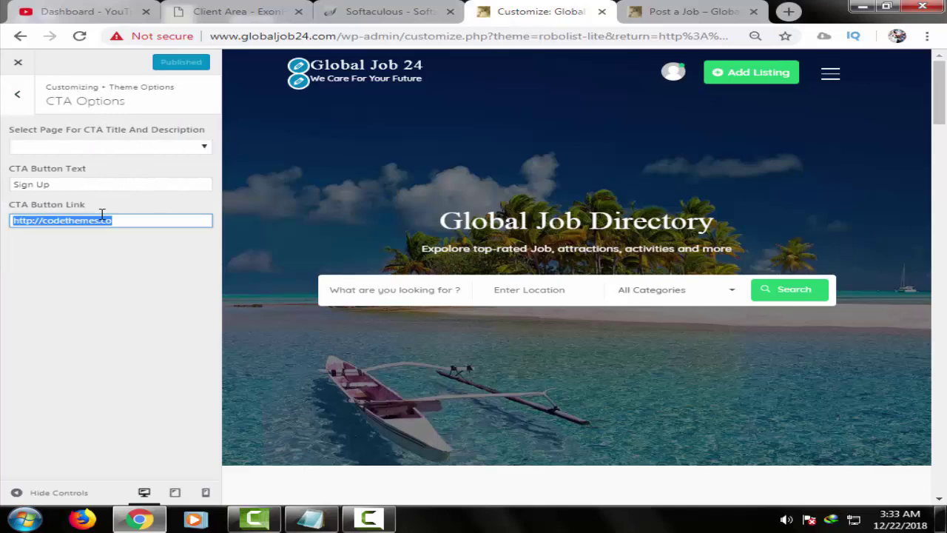
key("BackSpace")
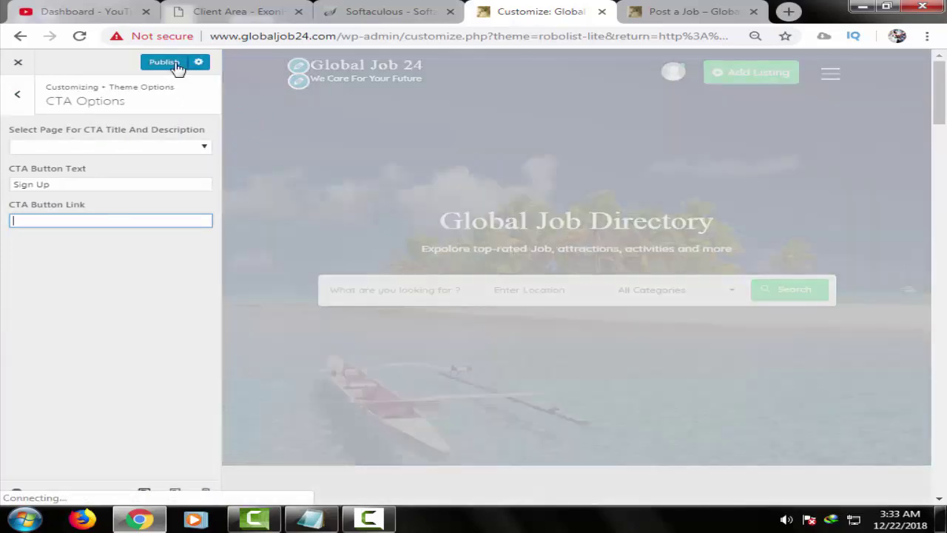
left_click(171, 64)
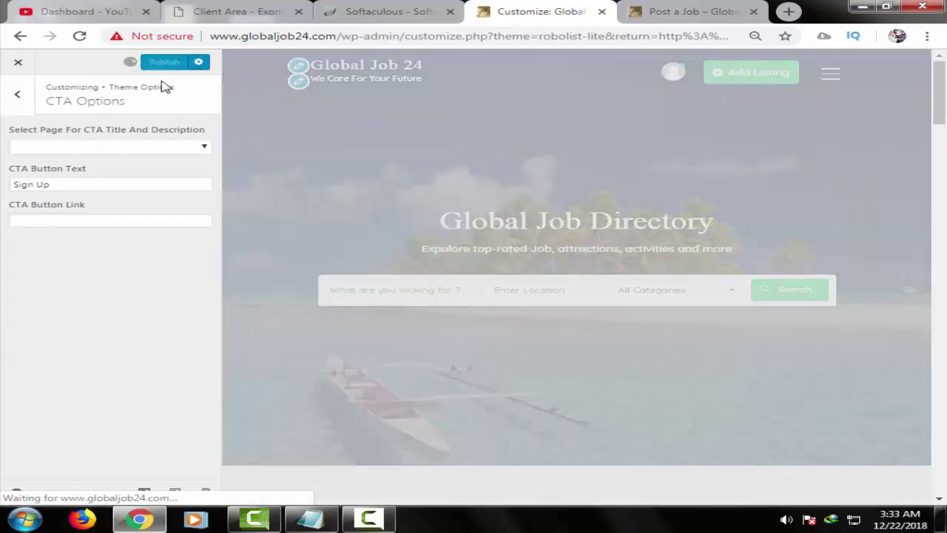
left_click(17, 94)
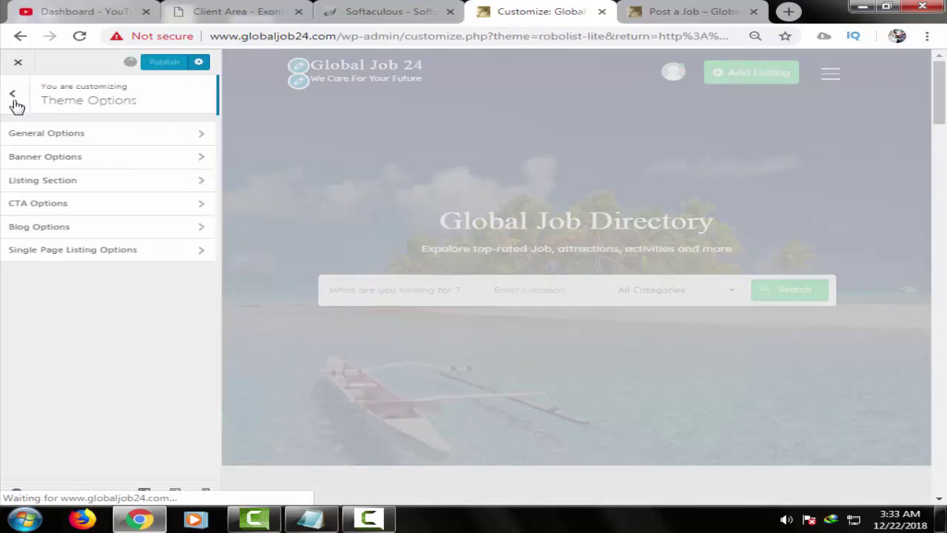
- Look over the Blog Options without choosing a blog title page
left_click(126, 229)
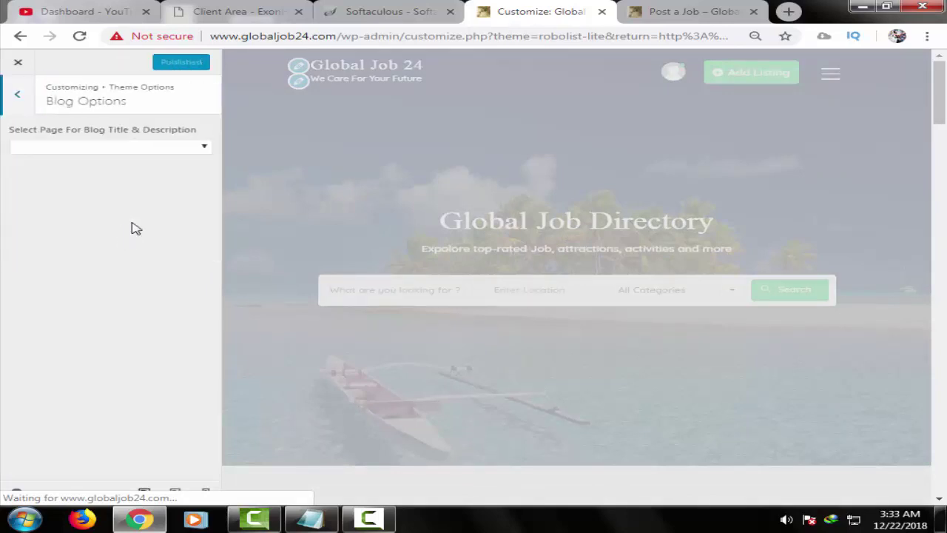
left_click(153, 147)
left_click(152, 148)
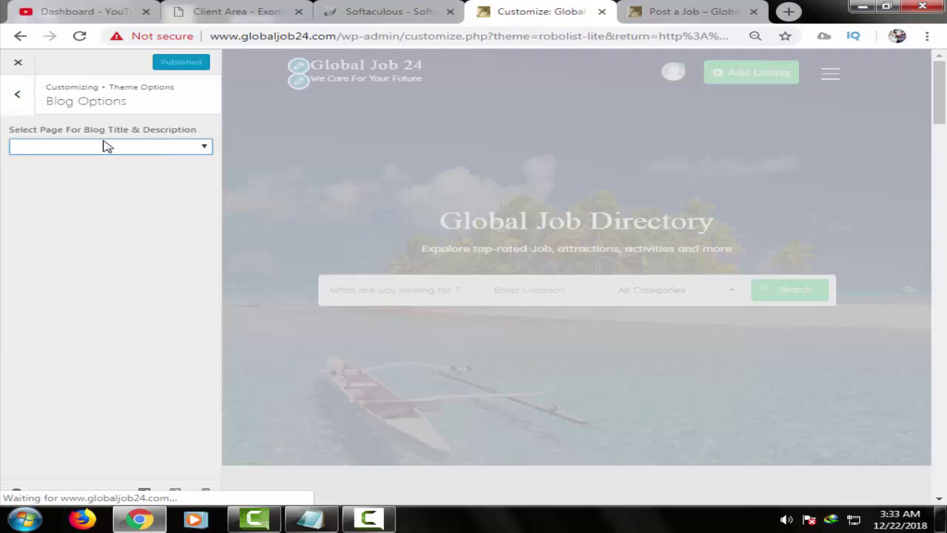
left_click(20, 98)
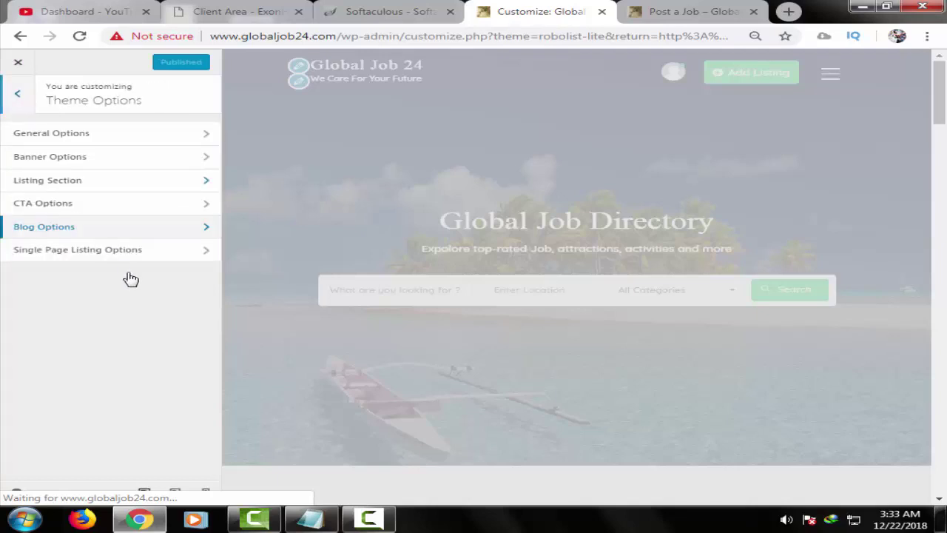
- Inspect the Single Page Listing contact form shortcode (form id 1789), then return to the main Customizer menu
left_click(140, 250)
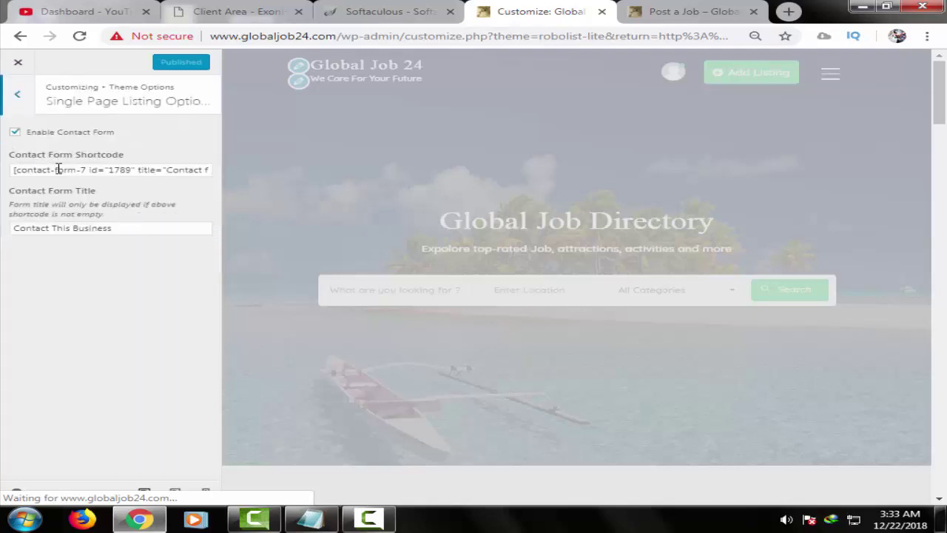
left_click(122, 173)
left_click(16, 134)
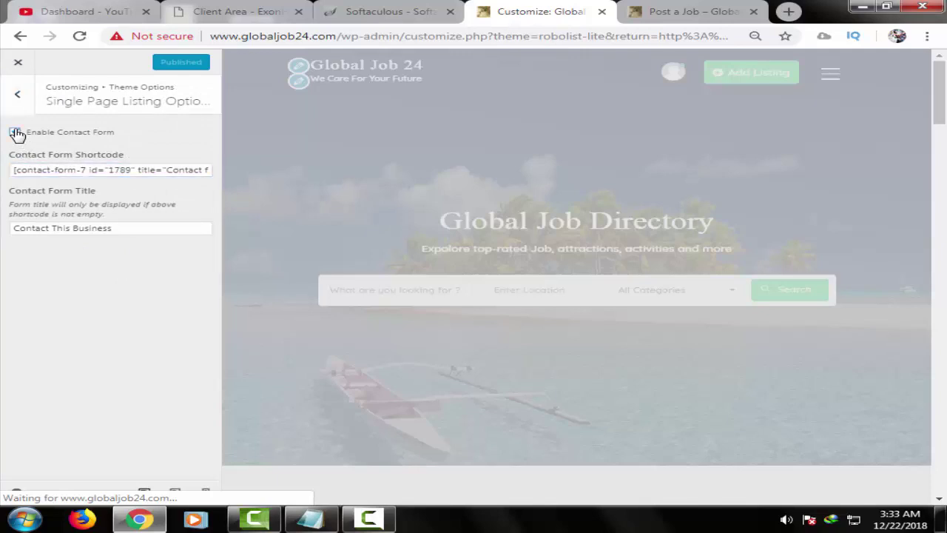
left_click_drag(109, 170, 132, 172)
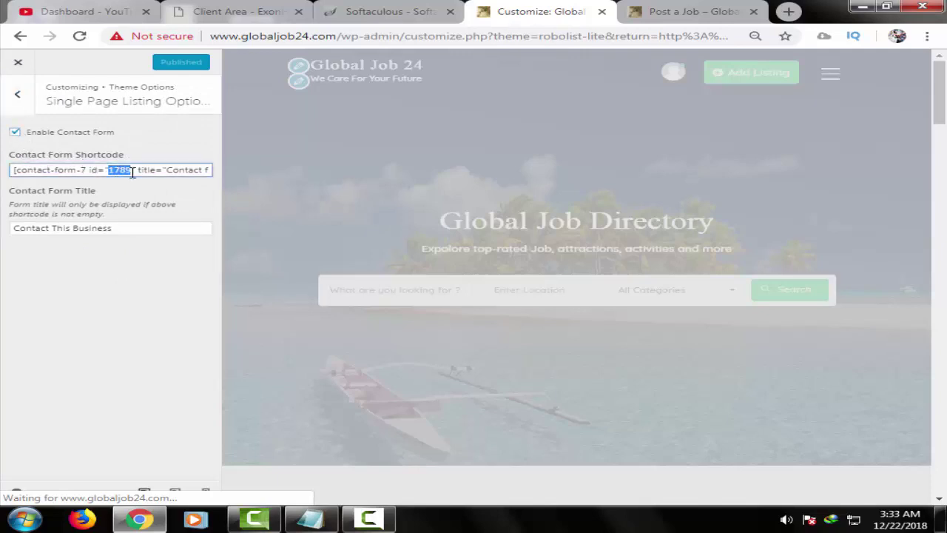
left_click(26, 109)
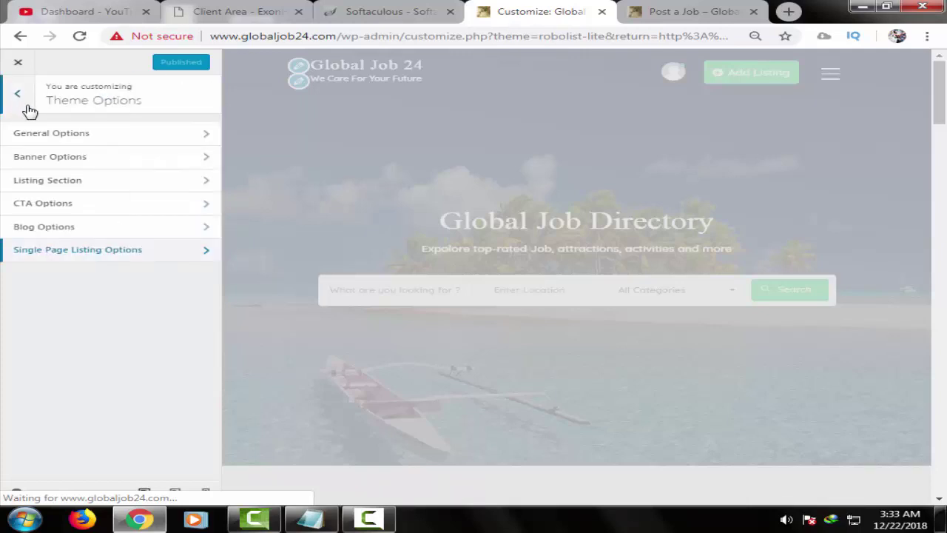
left_click(18, 96)
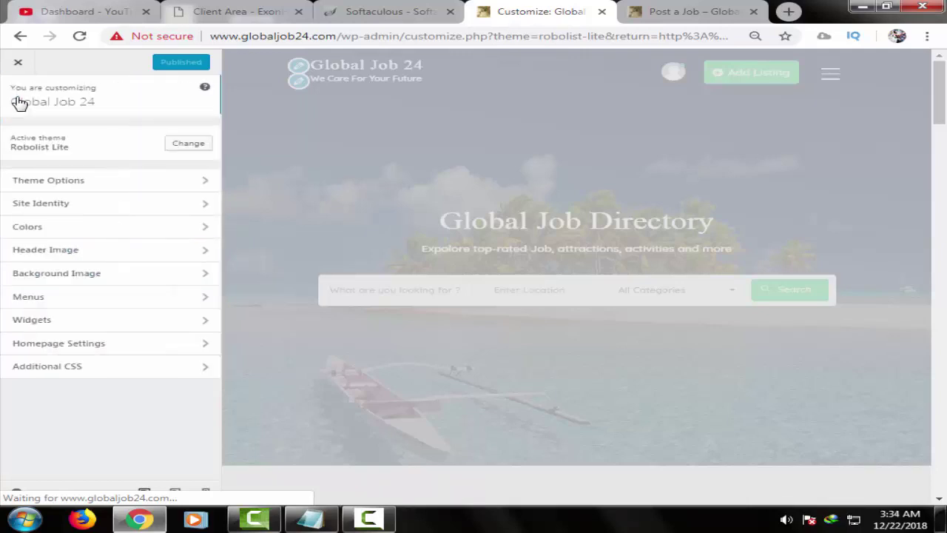
- In Colors, try purple, blue, green, yellow and orange as the header text colour
left_click(140, 205)
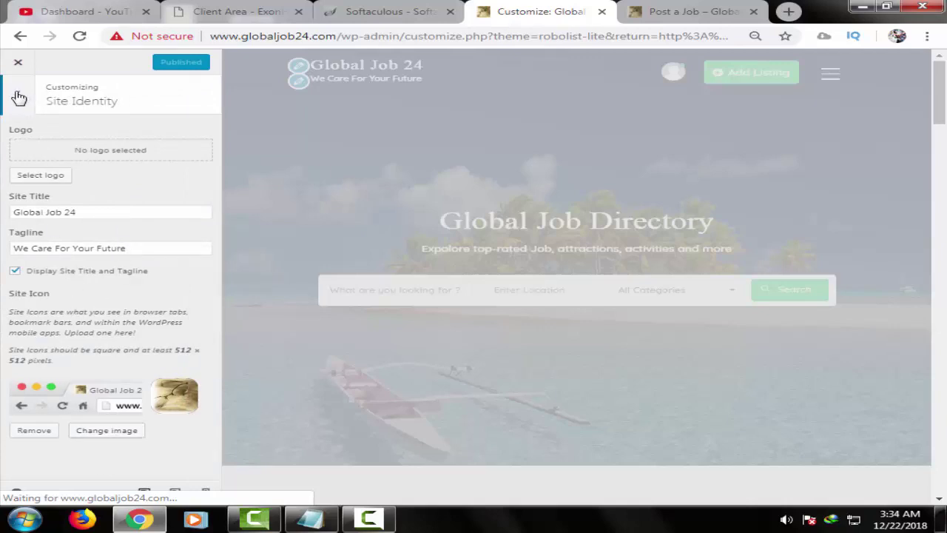
left_click(18, 96)
left_click(127, 237)
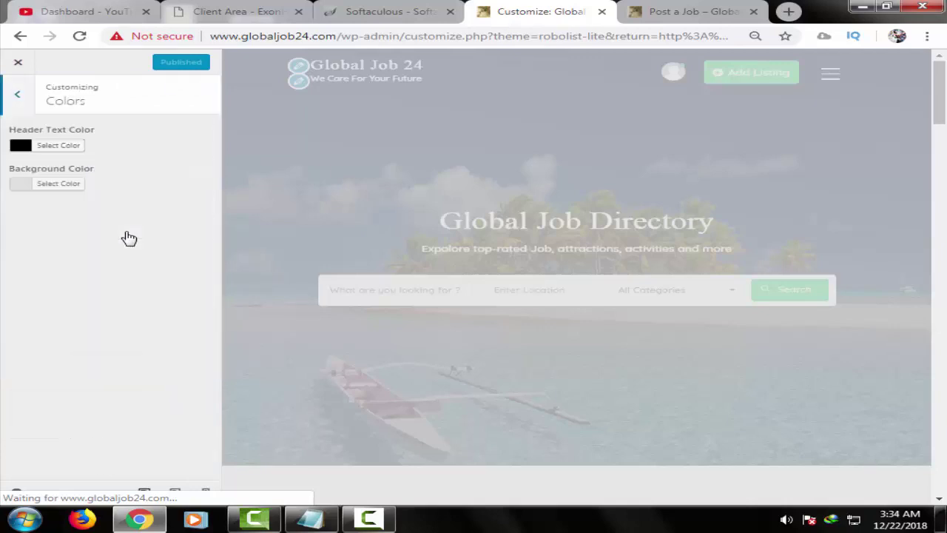
left_click(18, 147)
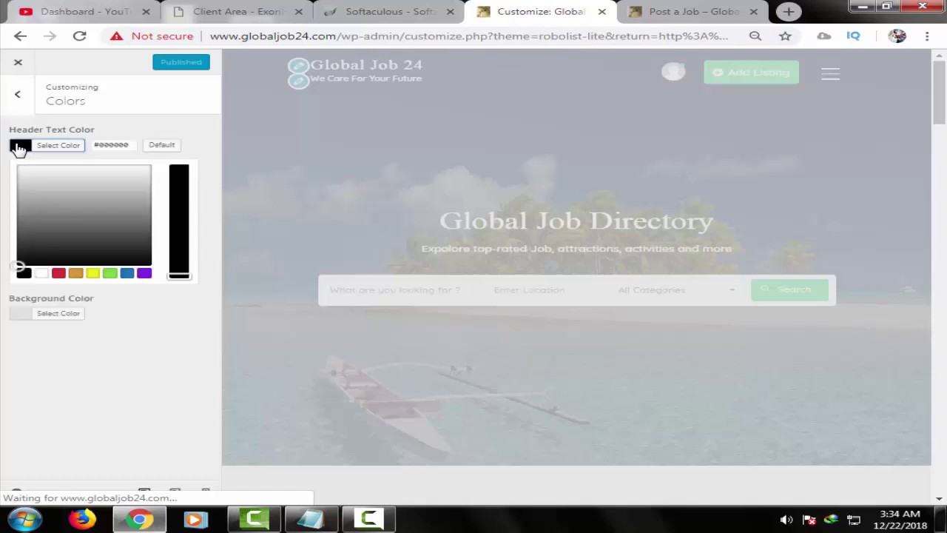
left_click(144, 273)
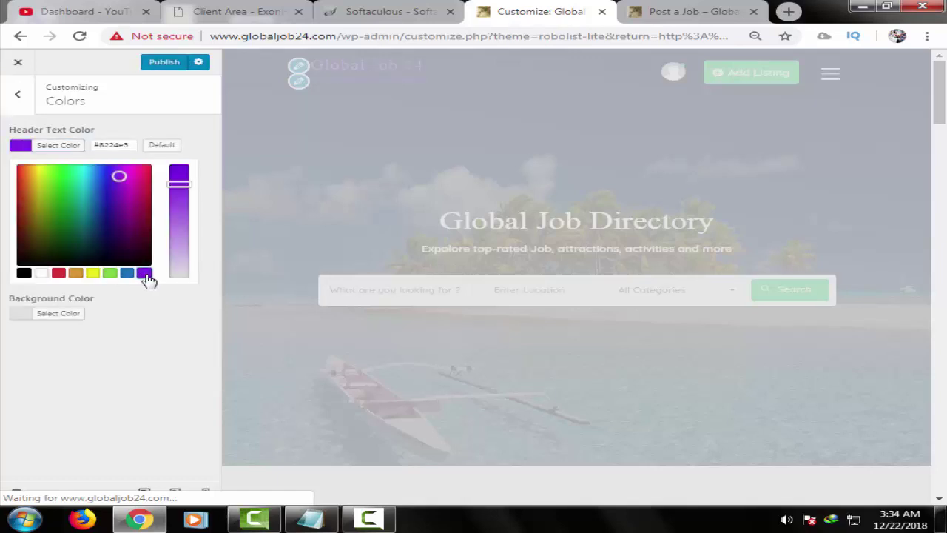
left_click(126, 276)
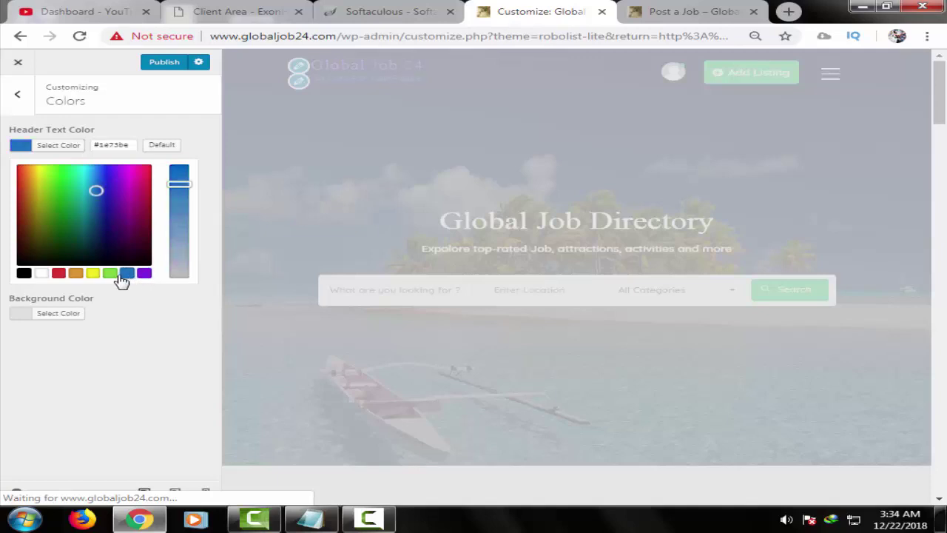
left_click(109, 275)
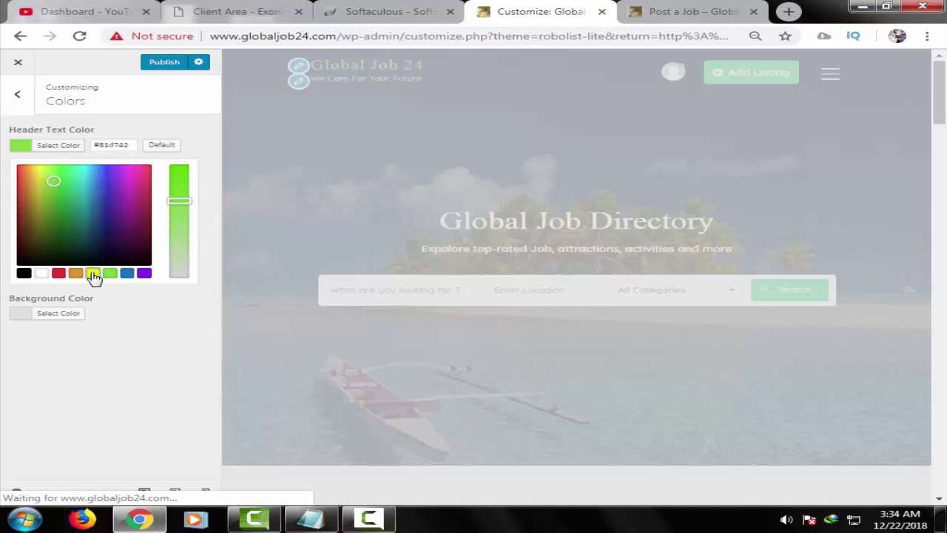
left_click(93, 275)
left_click(76, 275)
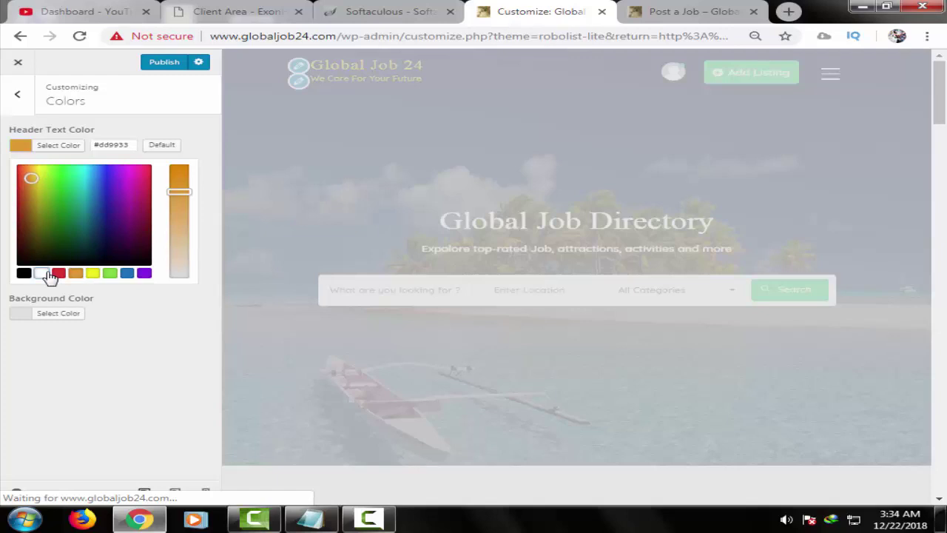
- After testing red and black, settle the header text colour on white (#ffffff)
left_click(44, 274)
left_click(59, 274)
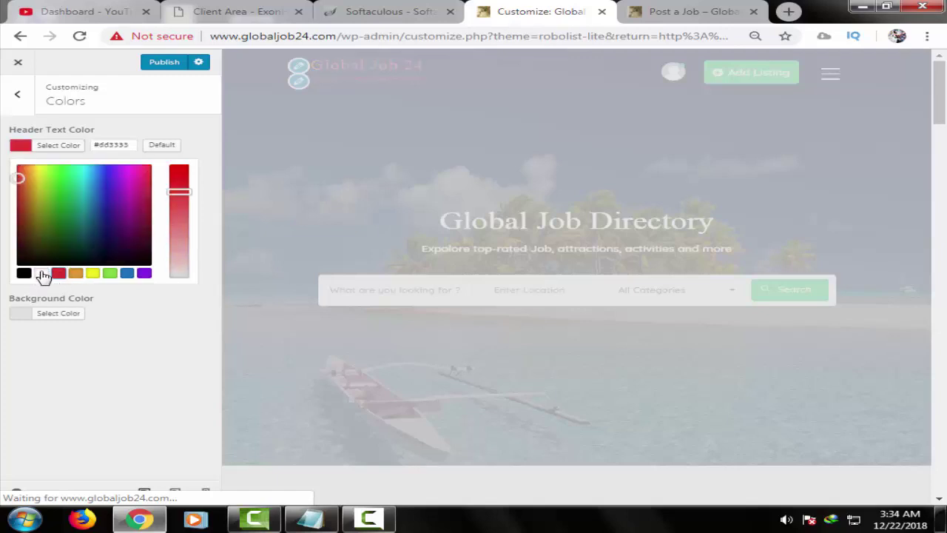
left_click(42, 274)
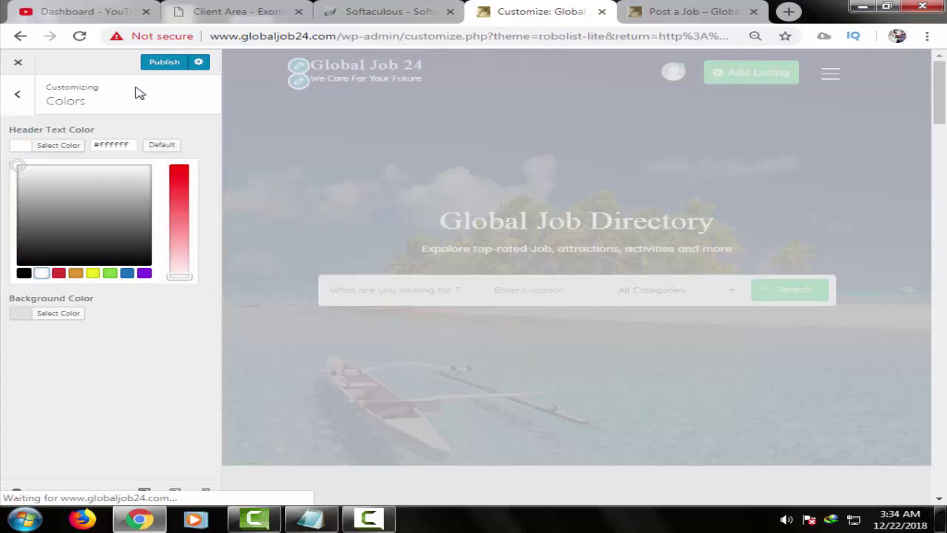
left_click(25, 273)
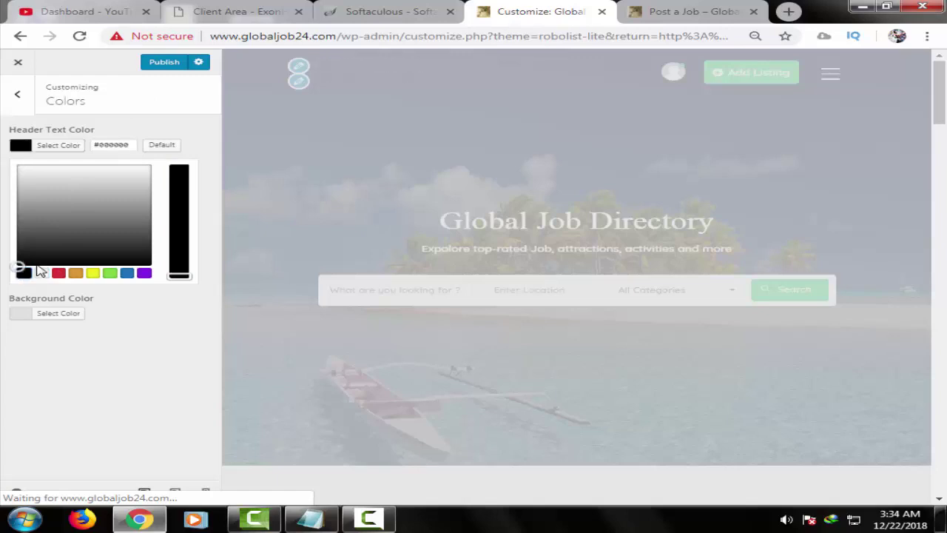
left_click(43, 273)
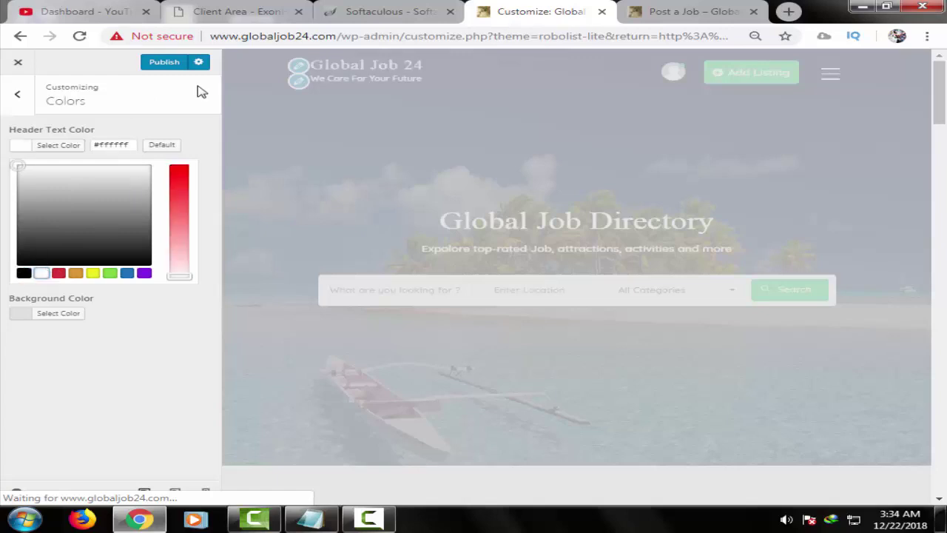
left_click(14, 96)
left_click(101, 234)
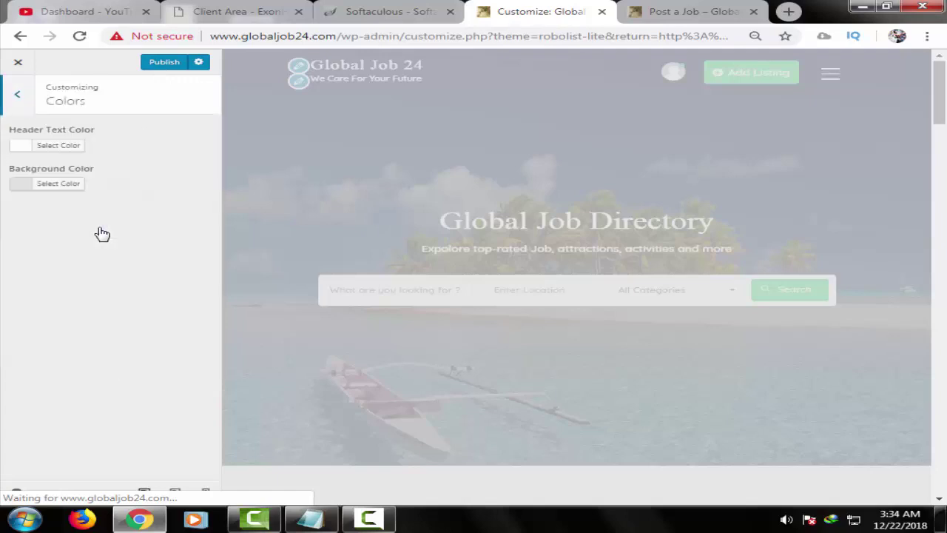
- Review the uploaded header images and publish the customizer changes
left_click(26, 97)
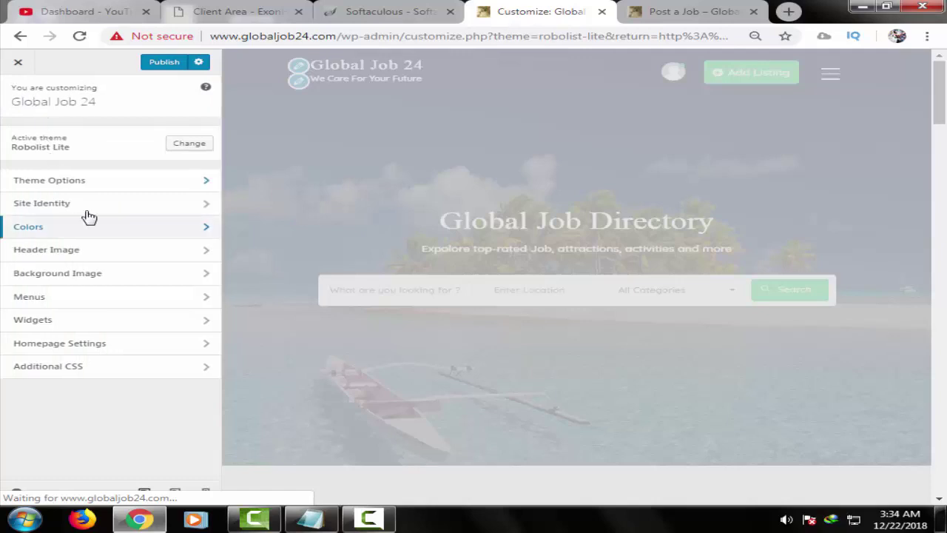
left_click(112, 258)
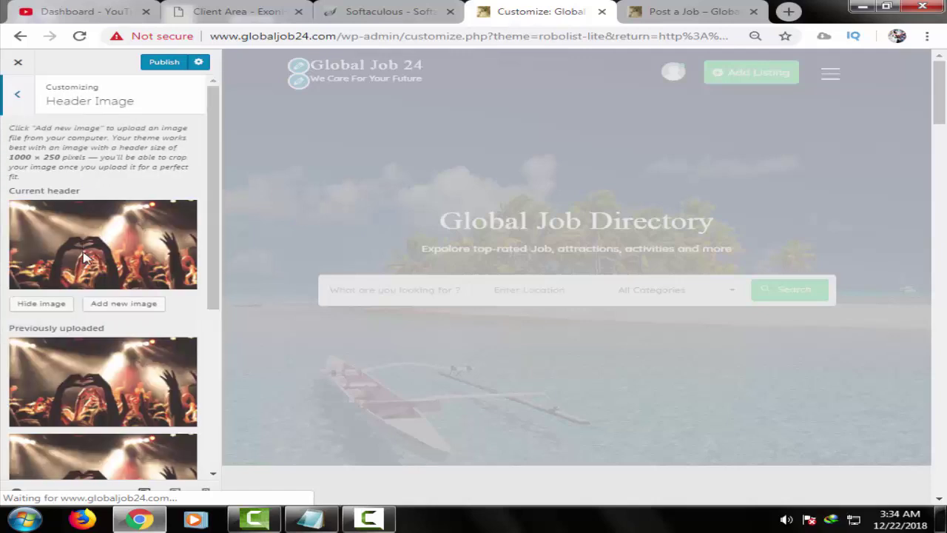
scroll(87, 310, "down", 2)
scroll(90, 348, "down", 3)
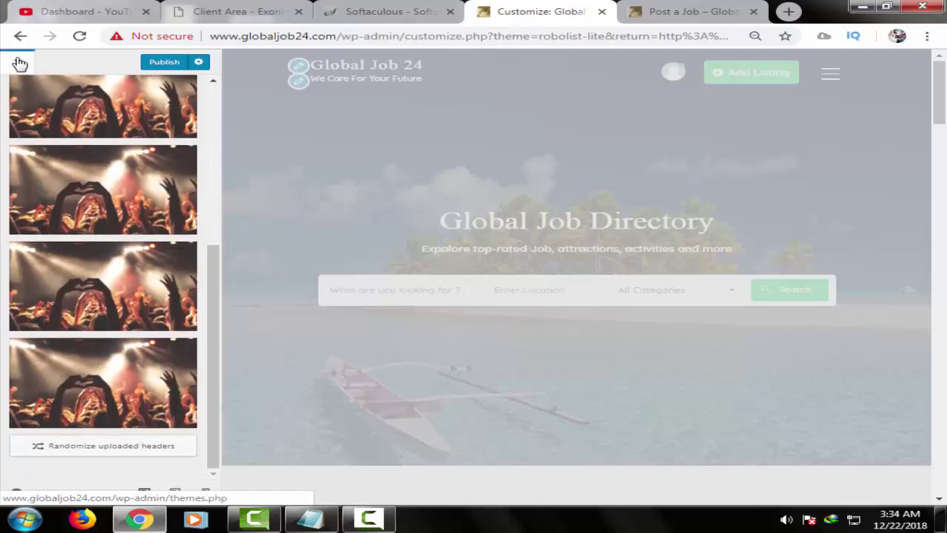
scroll(207, 85, "up", 1)
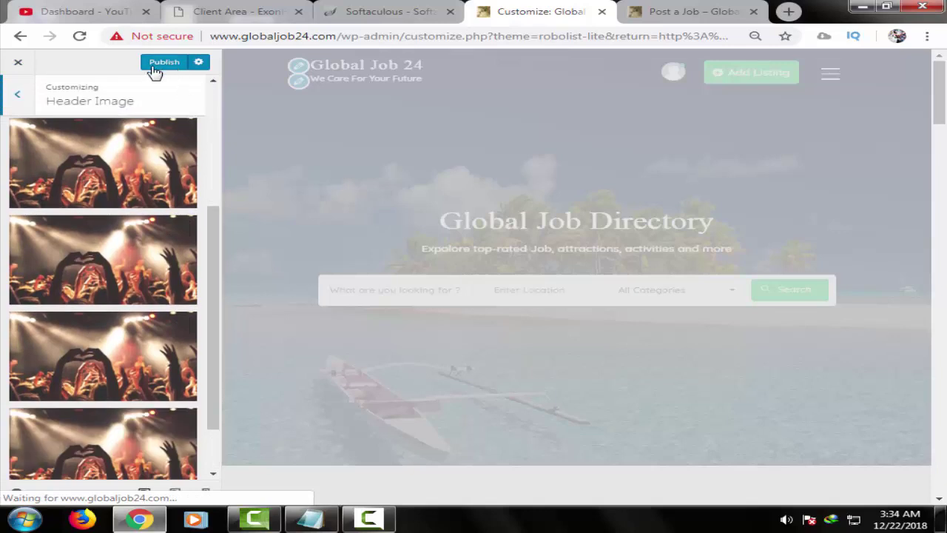
left_click(164, 64)
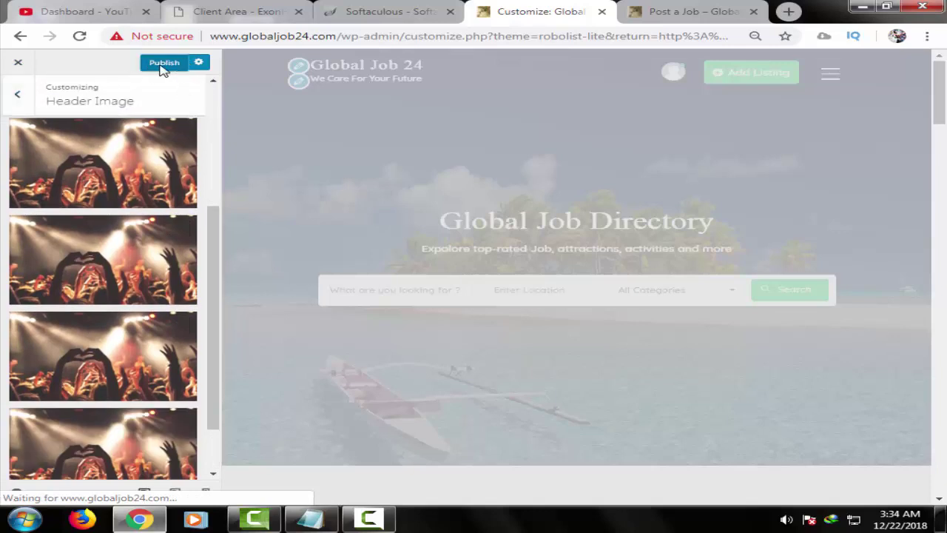
- Glance at Background Image, then open the All Pages menu under Menus
left_click(18, 97)
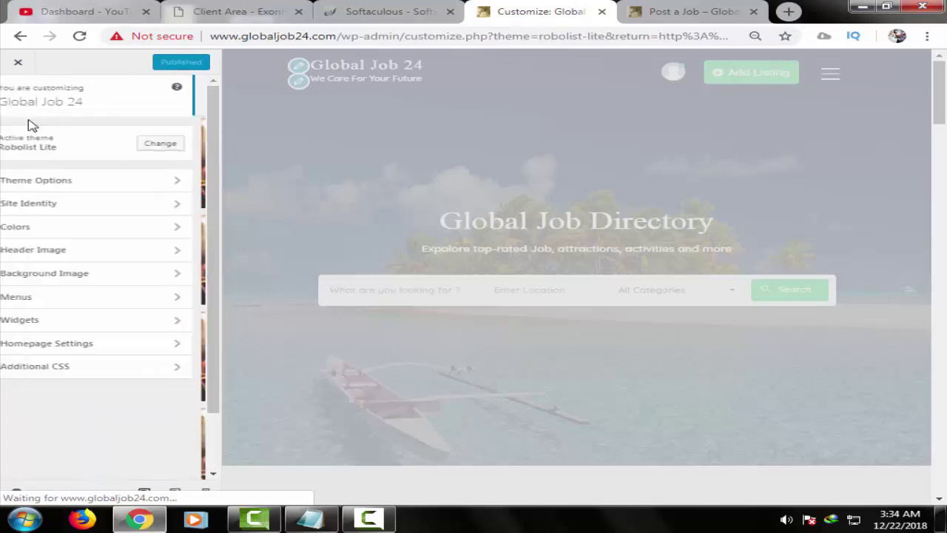
left_click(99, 275)
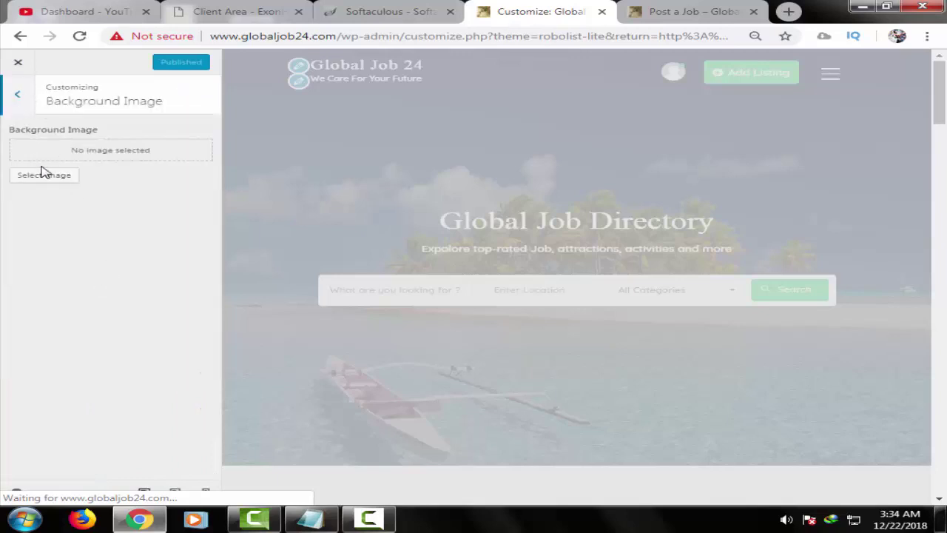
key("Escape")
left_click(123, 296)
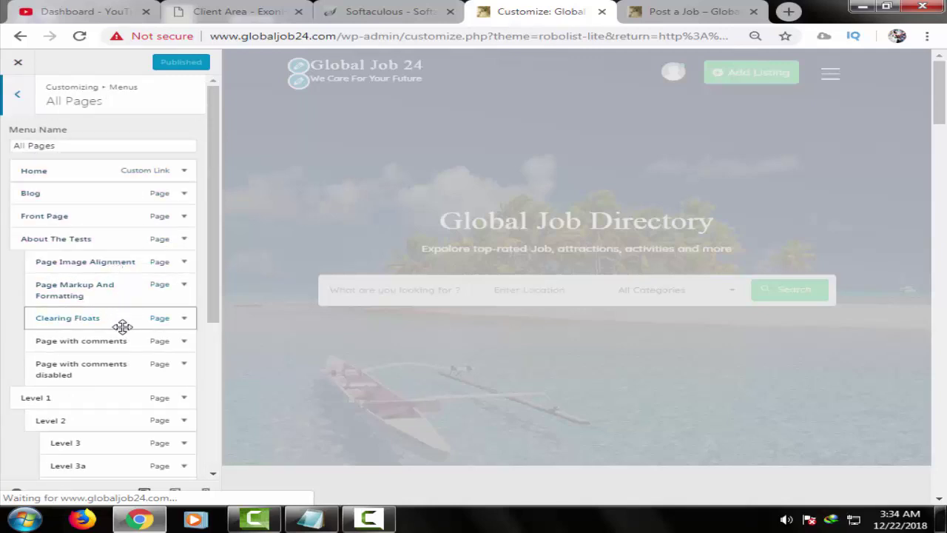
- Leave the All Pages menu and open the primary menu's items instead
scroll(123, 366, "down", 3)
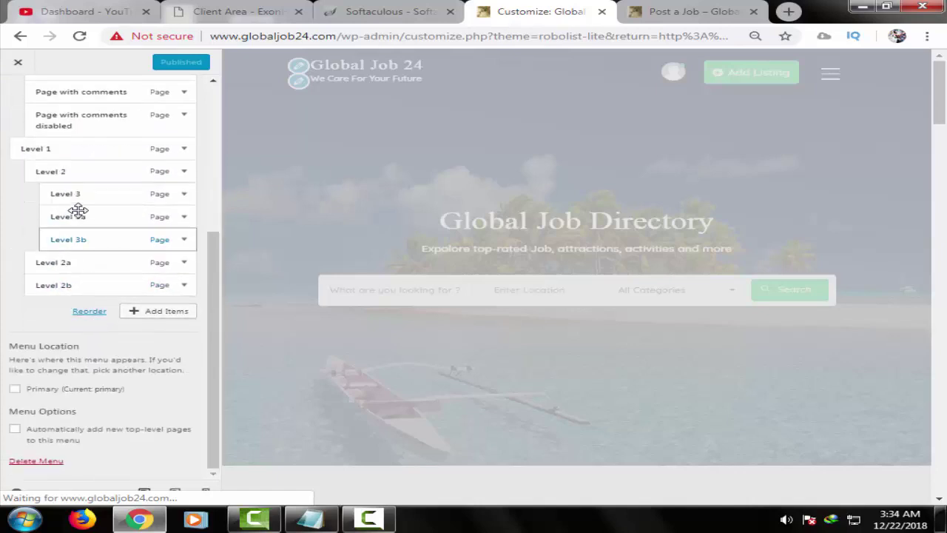
scroll(79, 207, "up", 3)
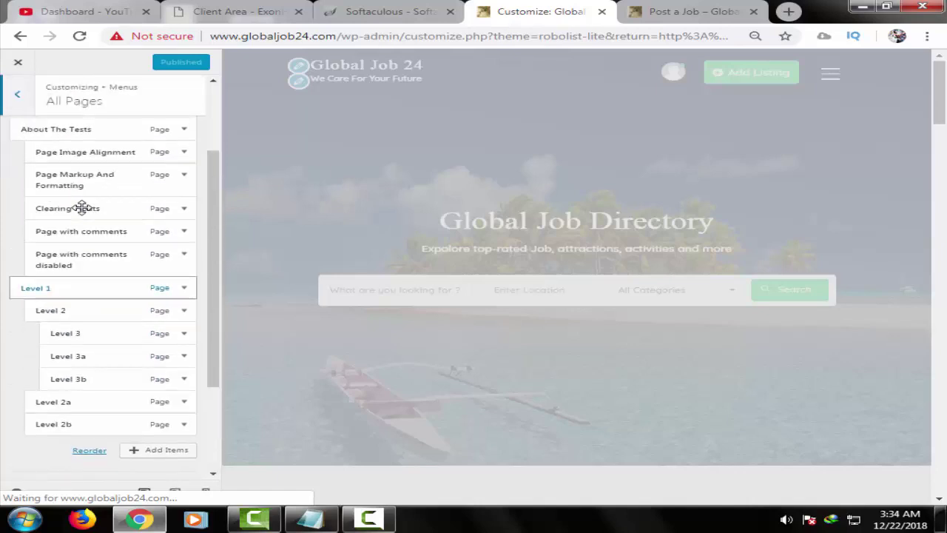
left_click(22, 94)
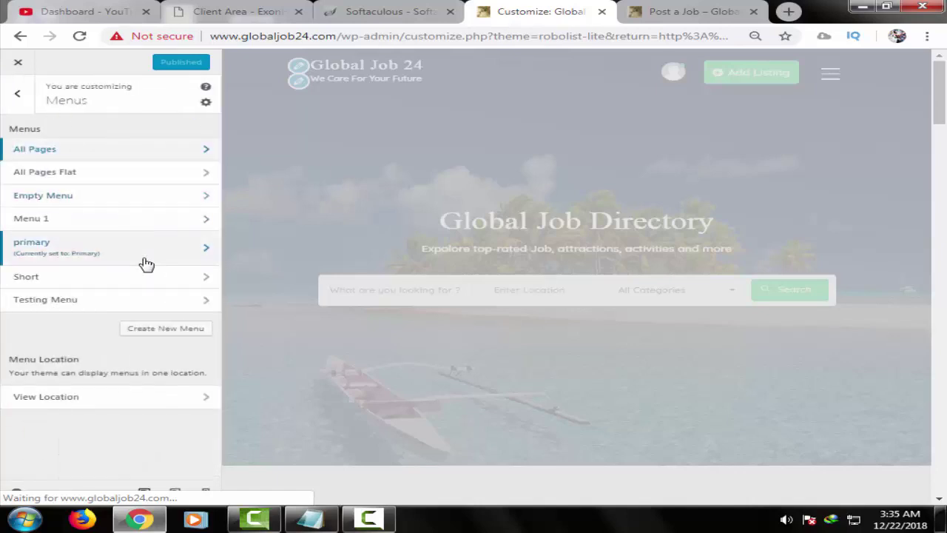
left_click(181, 254)
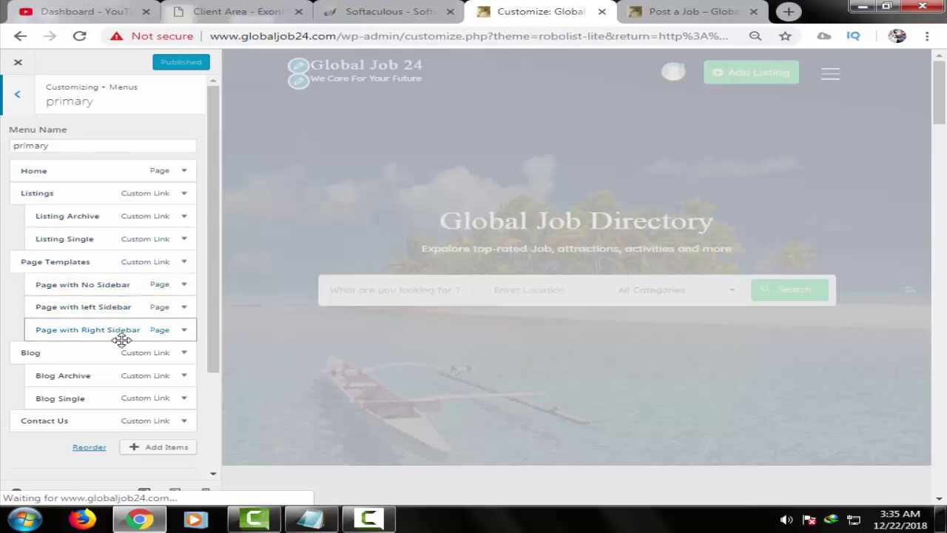
- Remove the Blog Archive and Blog Single sub-items from the primary menu
scroll(133, 377, "down", 1)
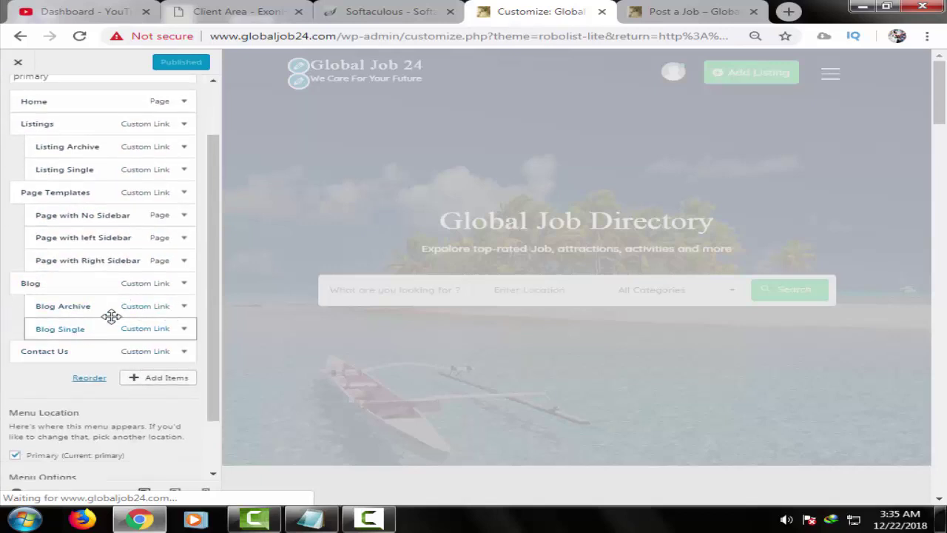
left_click(183, 306)
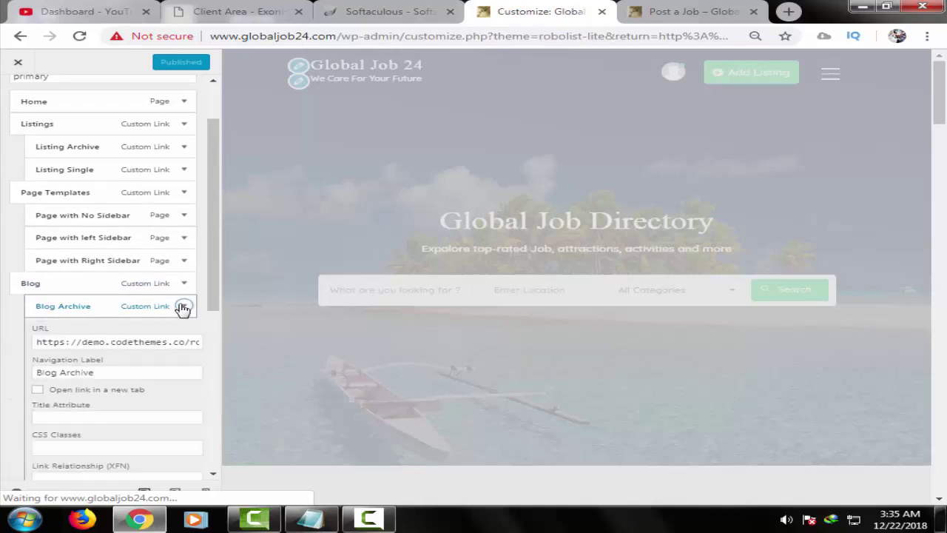
scroll(126, 347, "down", 2)
scroll(123, 361, "down", 1)
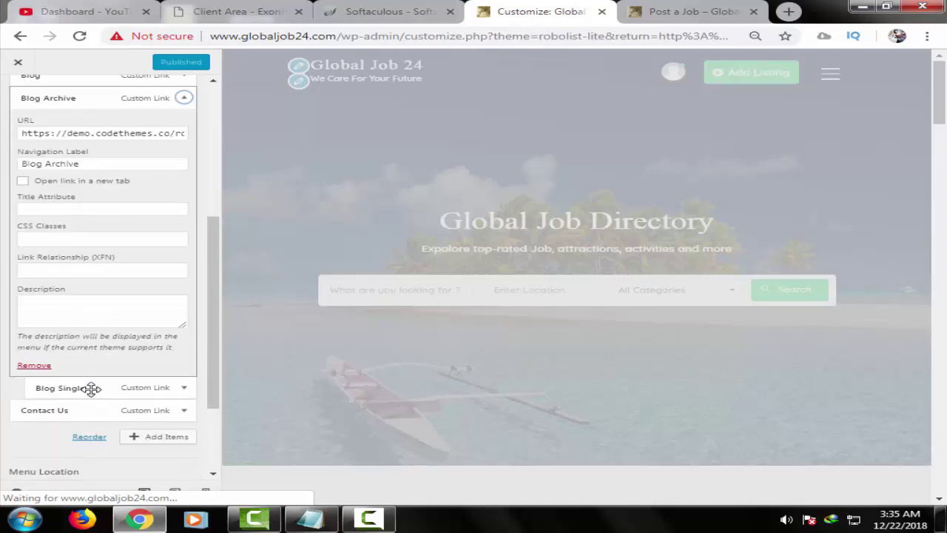
left_click(37, 366)
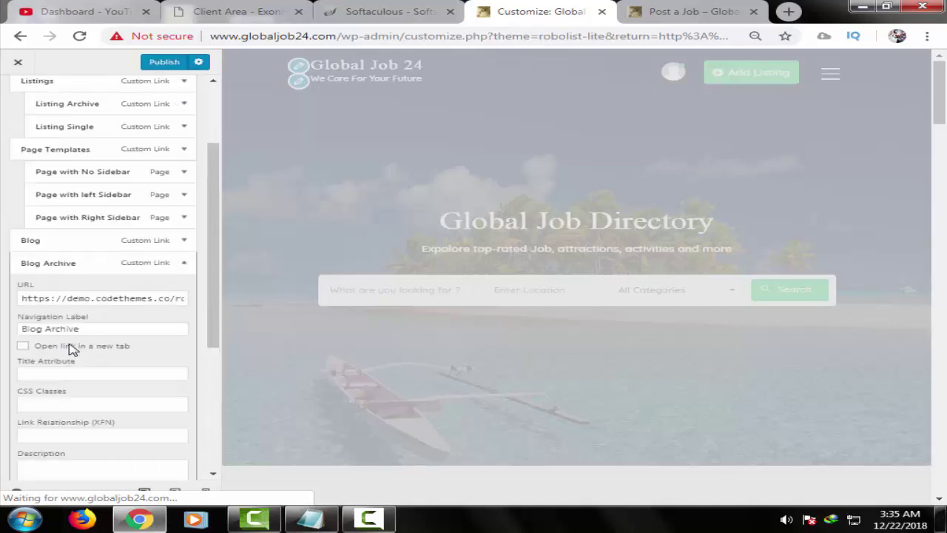
left_click(183, 263)
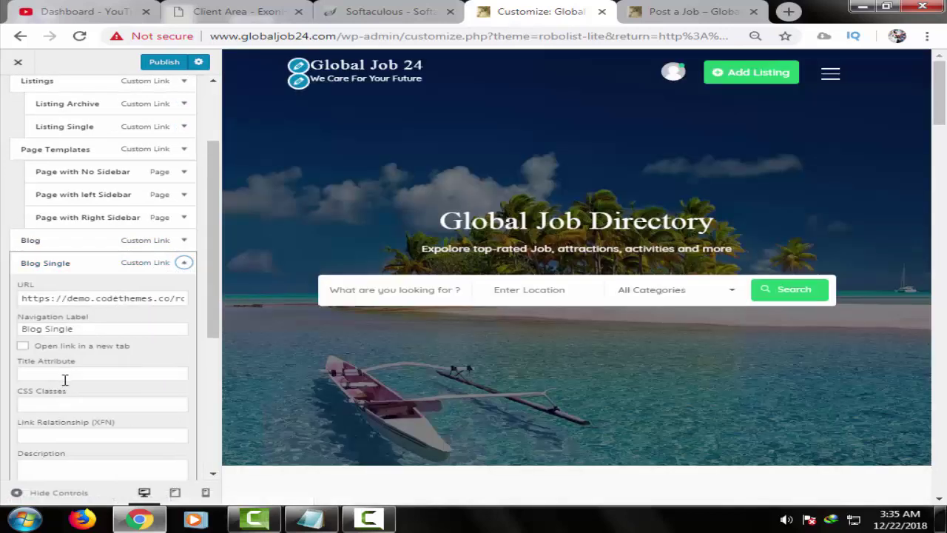
scroll(66, 386, "down", 2)
scroll(66, 386, "down", 1)
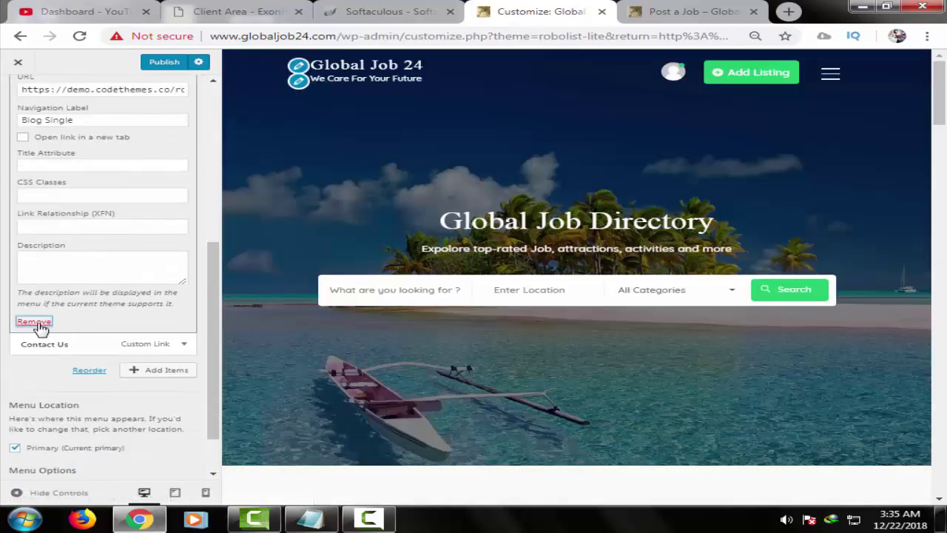
left_click(34, 321)
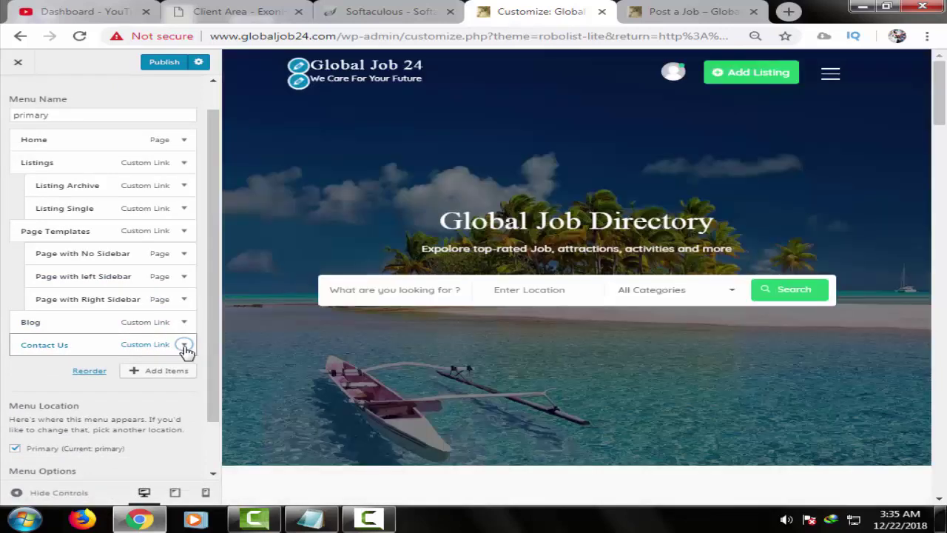
- Clear the Blog item's link address and remove Blog from the menu
left_click(182, 345)
scroll(62, 384, "down", 2)
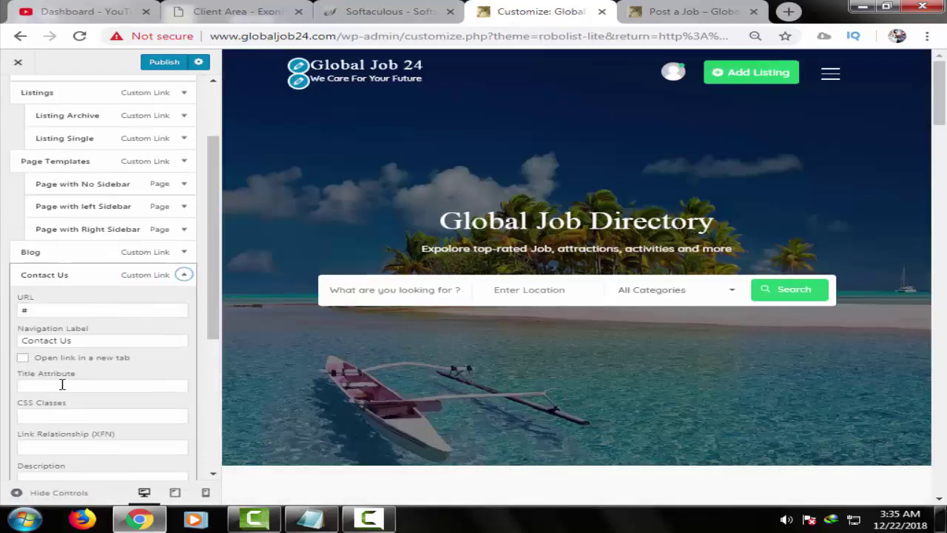
scroll(87, 363, "down", 3)
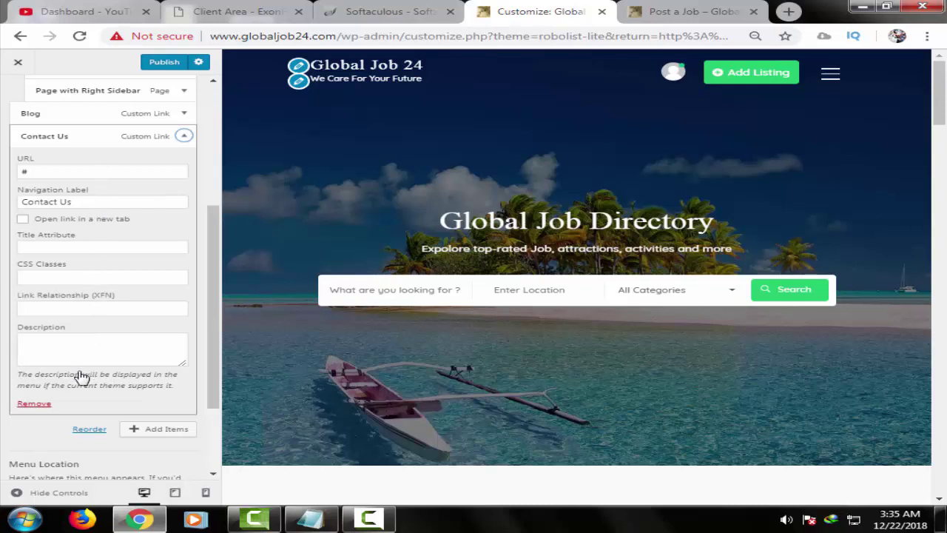
scroll(82, 377, "down", 1)
scroll(103, 325, "up", 3)
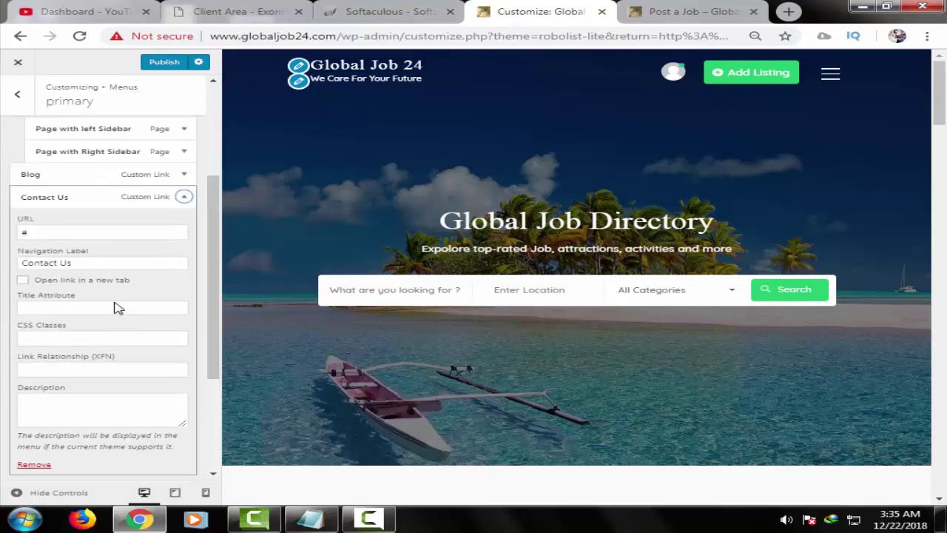
scroll(133, 237, "up", 1)
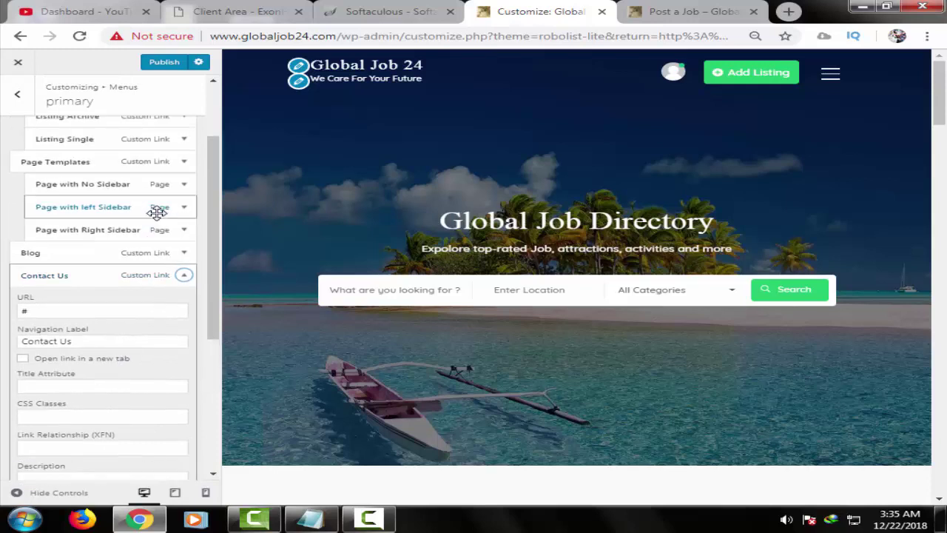
left_click(182, 253)
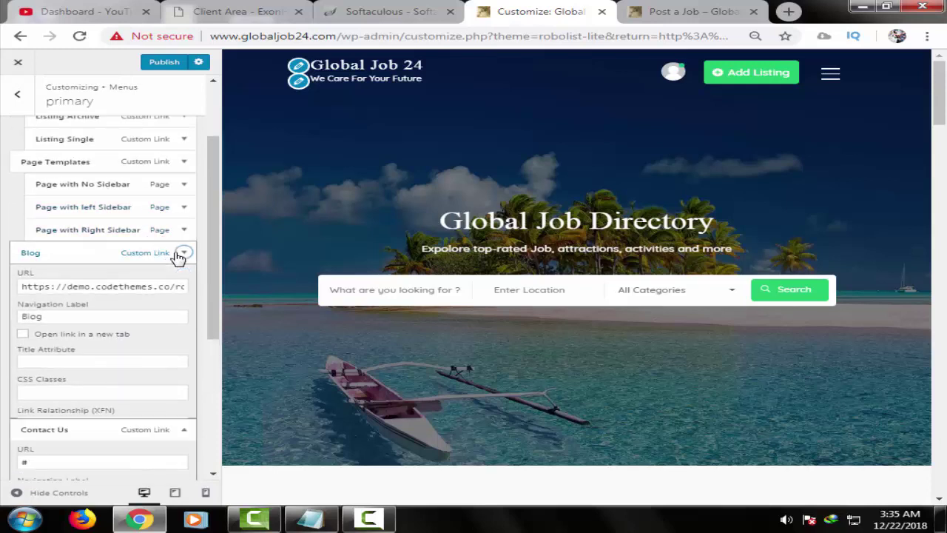
triple_click(134, 287)
key("BackSpace")
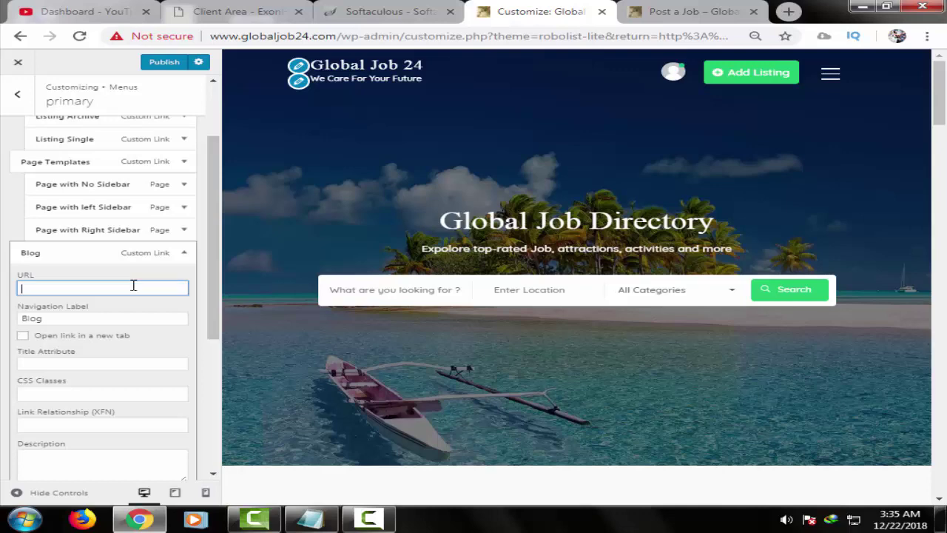
scroll(94, 355, "down", 1)
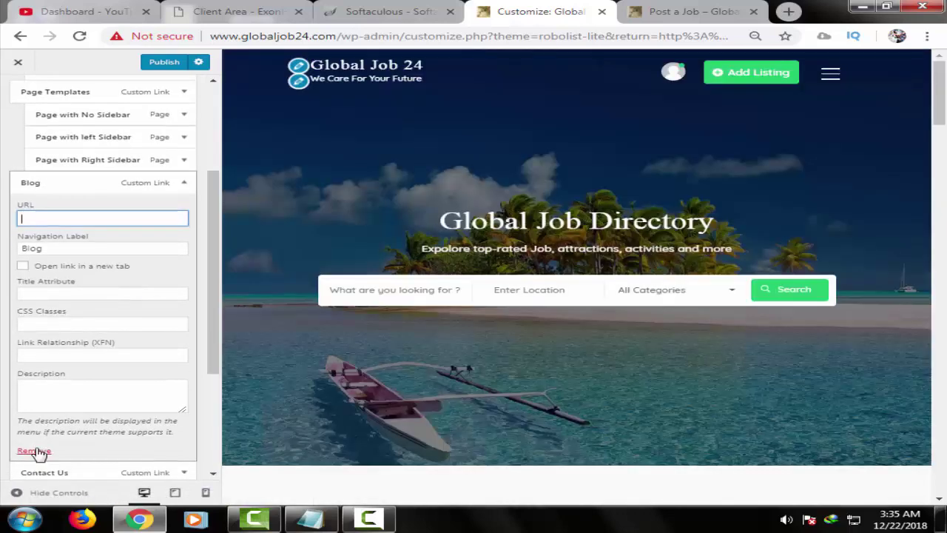
left_click(34, 451)
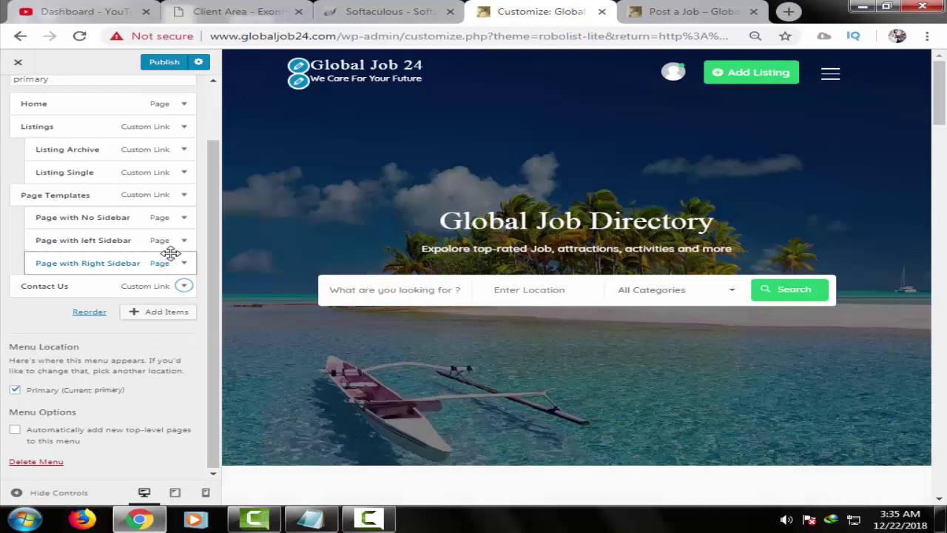
- Empty the Listing Archive item's link address and publish the menu change
left_click(182, 195)
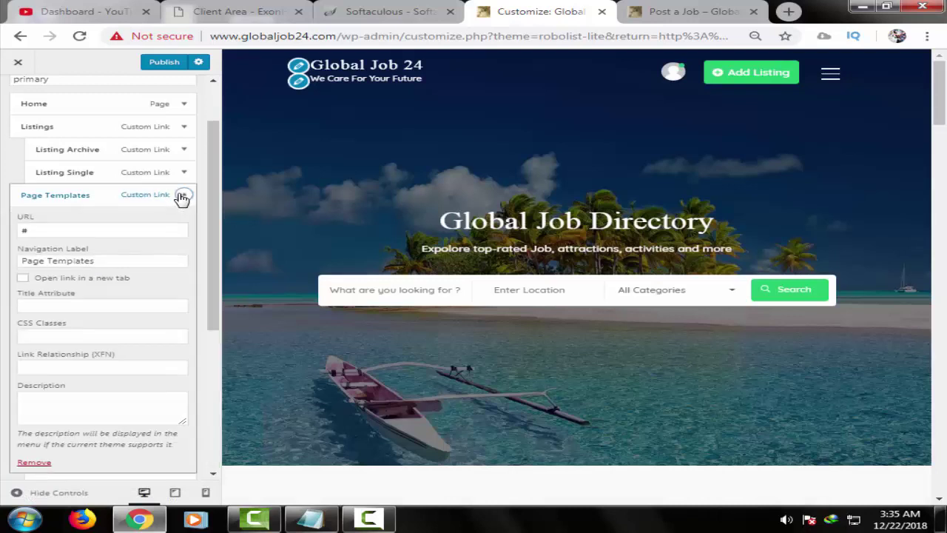
left_click(182, 195)
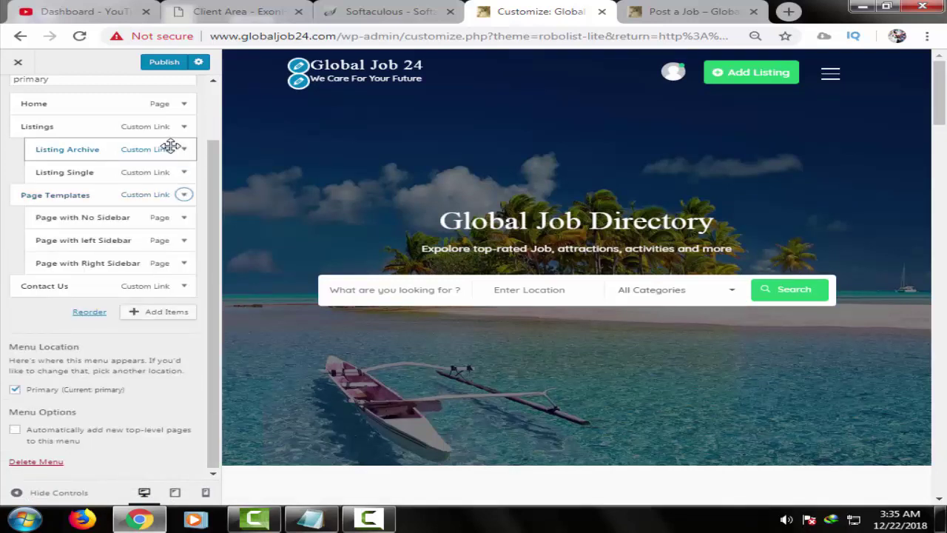
left_click(185, 151)
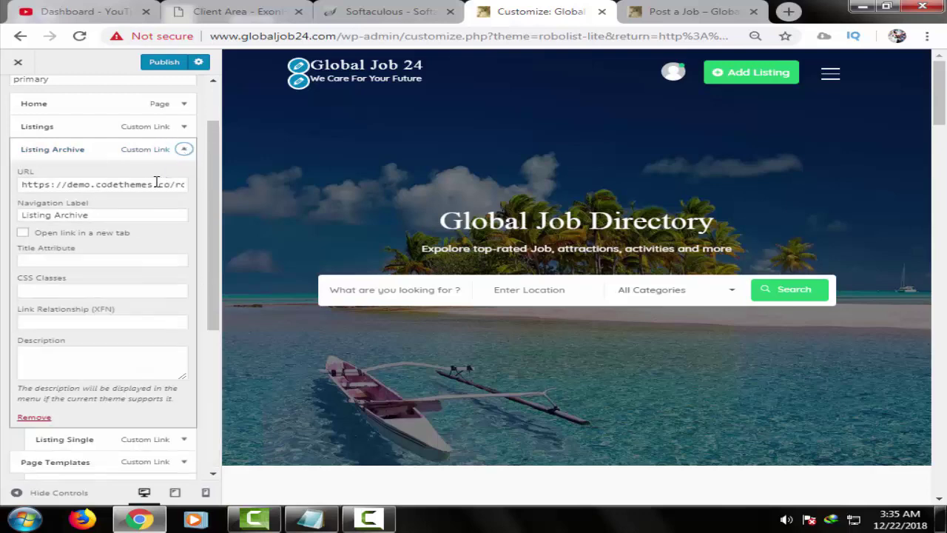
left_click(156, 184)
key("ctrl+a")
key("BackSpace")
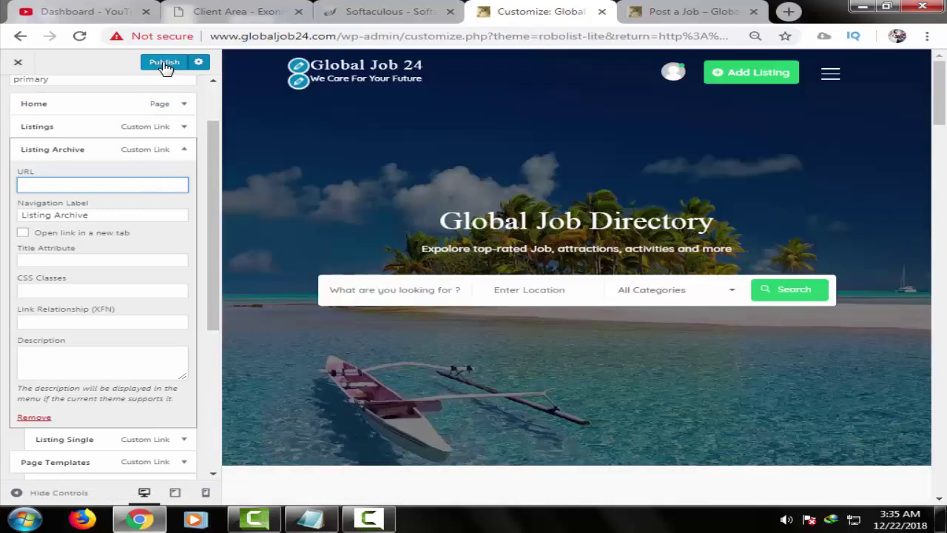
left_click(164, 64)
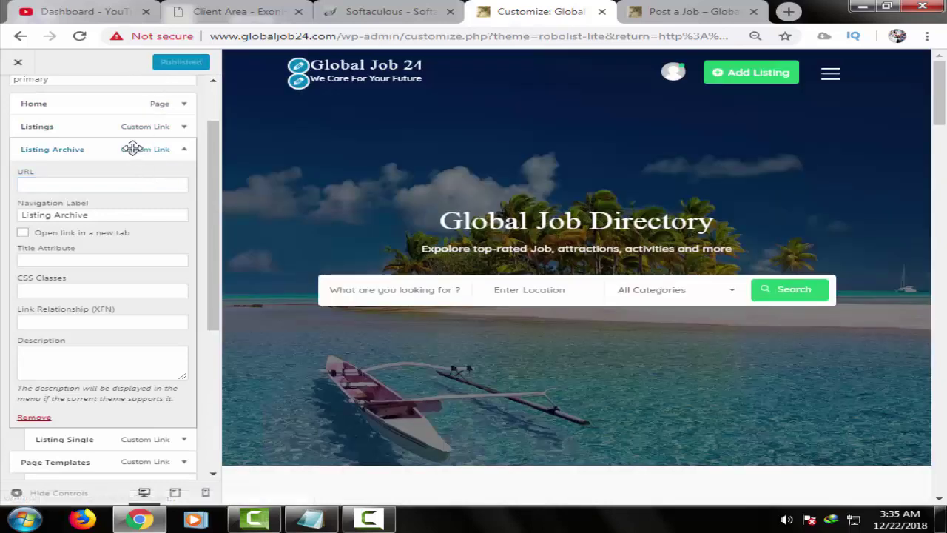
- Empty the Listings item's link address and publish it
left_click(148, 127)
triple_click(151, 163)
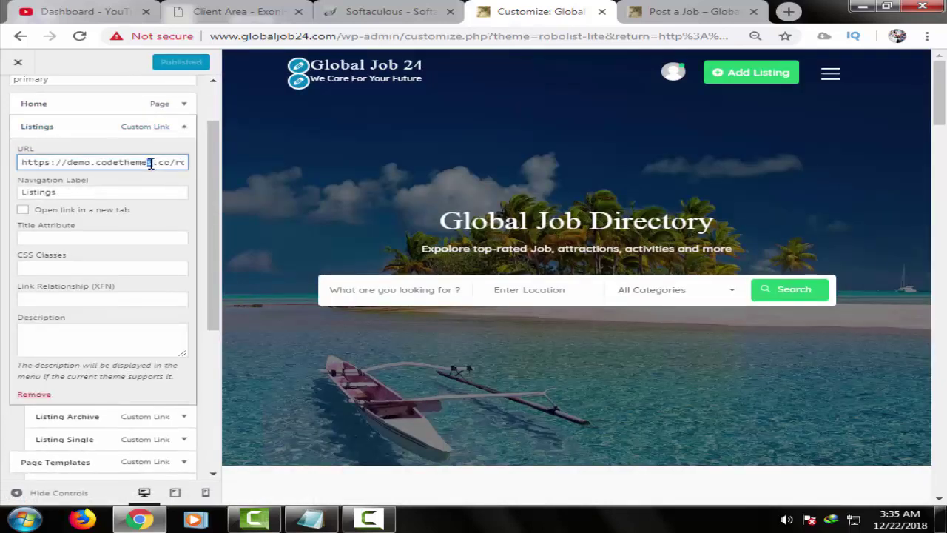
key("BackSpace")
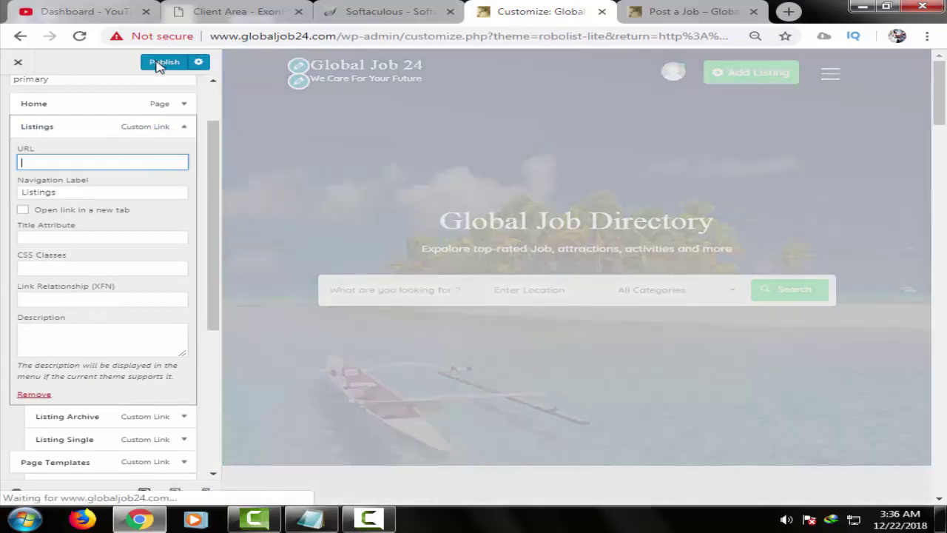
left_click(159, 63)
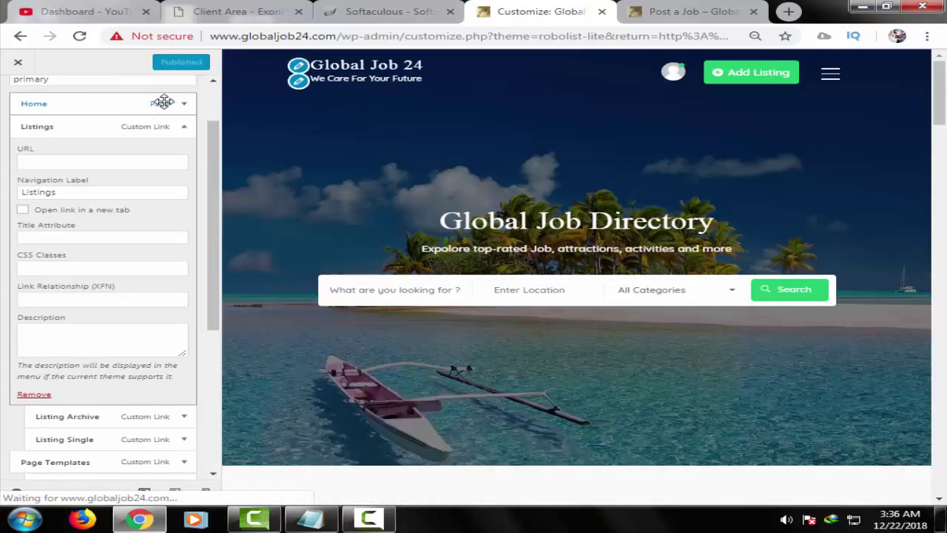
- Clear the Listing Single item's link address and publish the menu
left_click(182, 105)
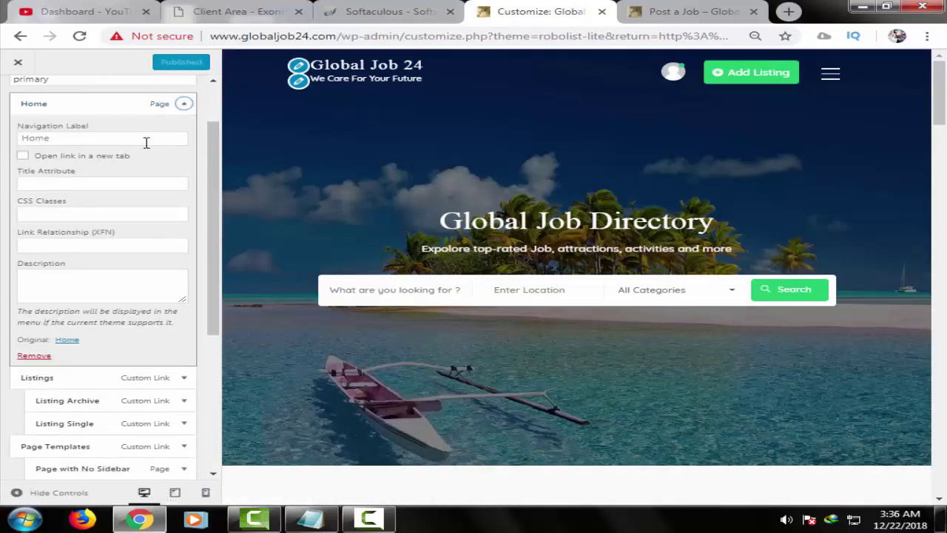
scroll(131, 270, "down", 1)
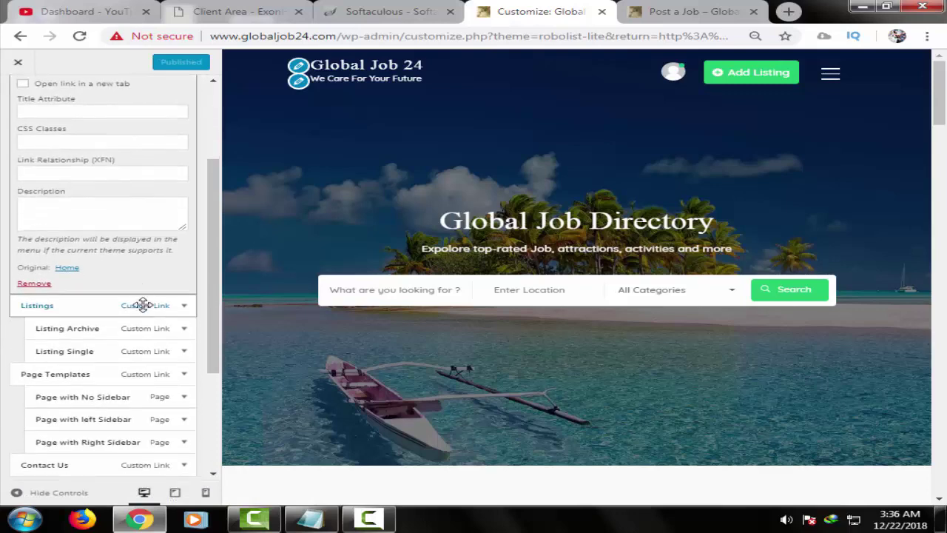
left_click(137, 304)
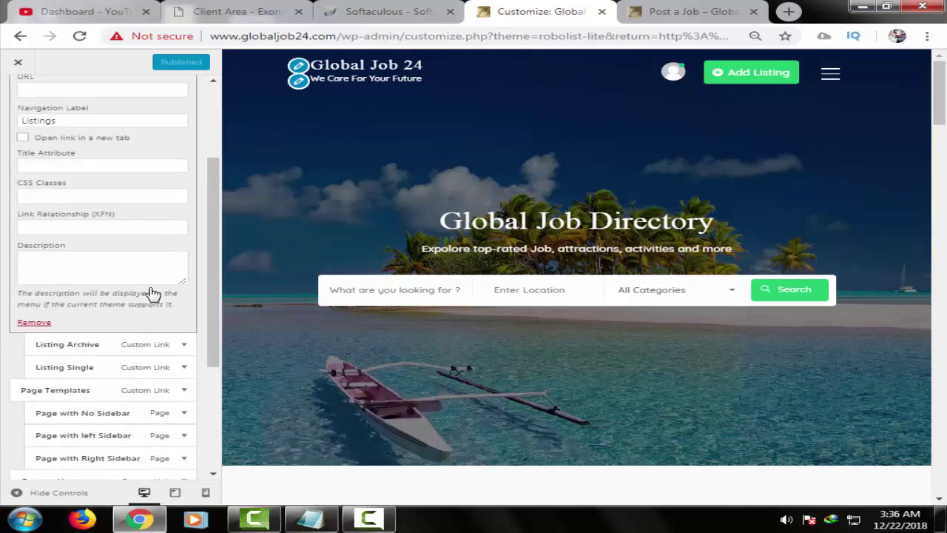
scroll(144, 293, "down", 1)
left_click(138, 275)
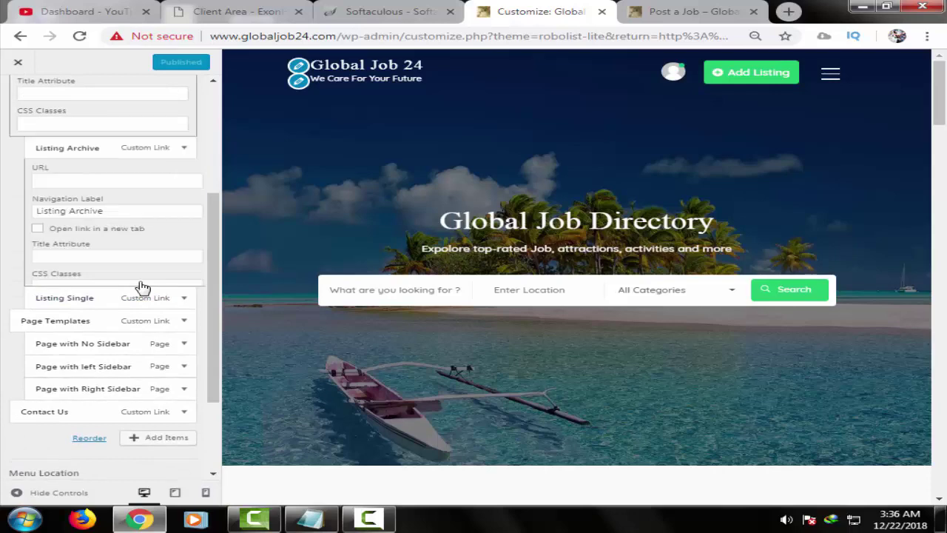
left_click(145, 230)
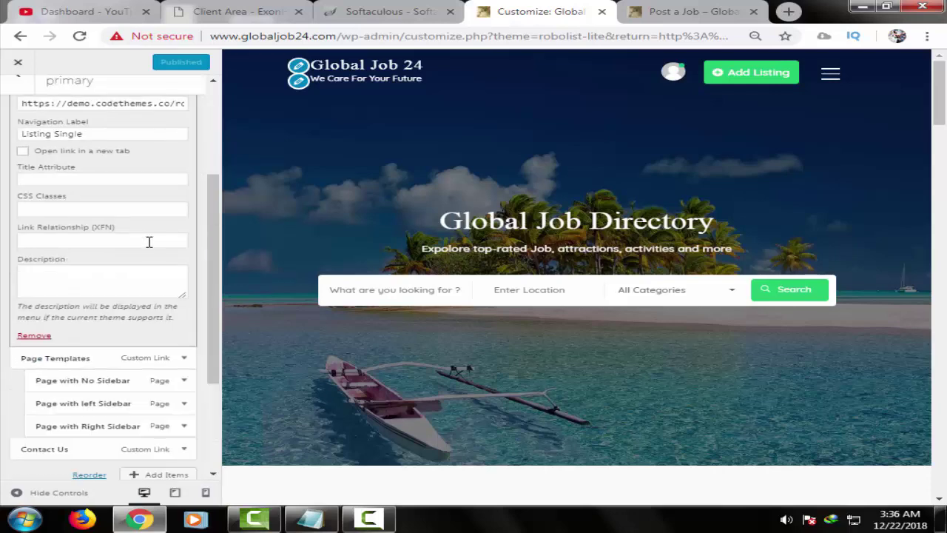
triple_click(151, 102)
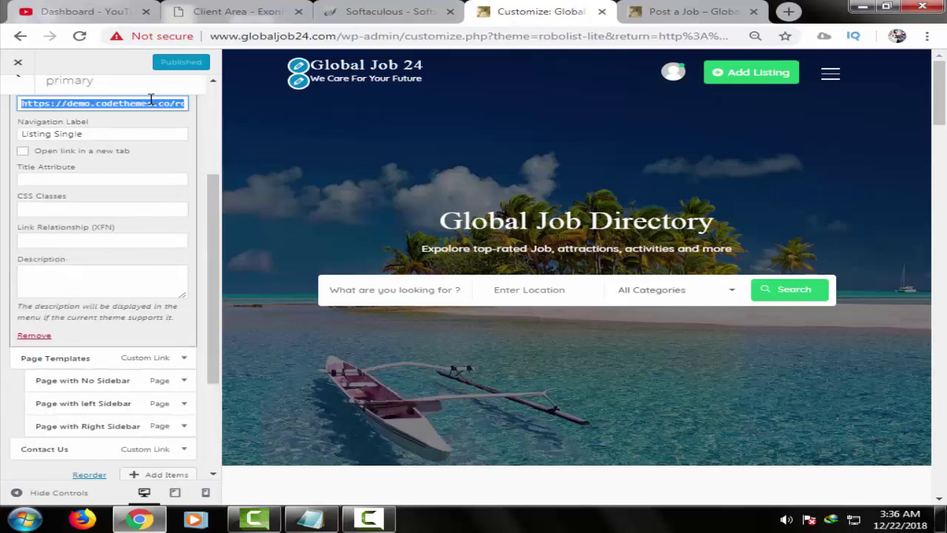
key("BackSpace")
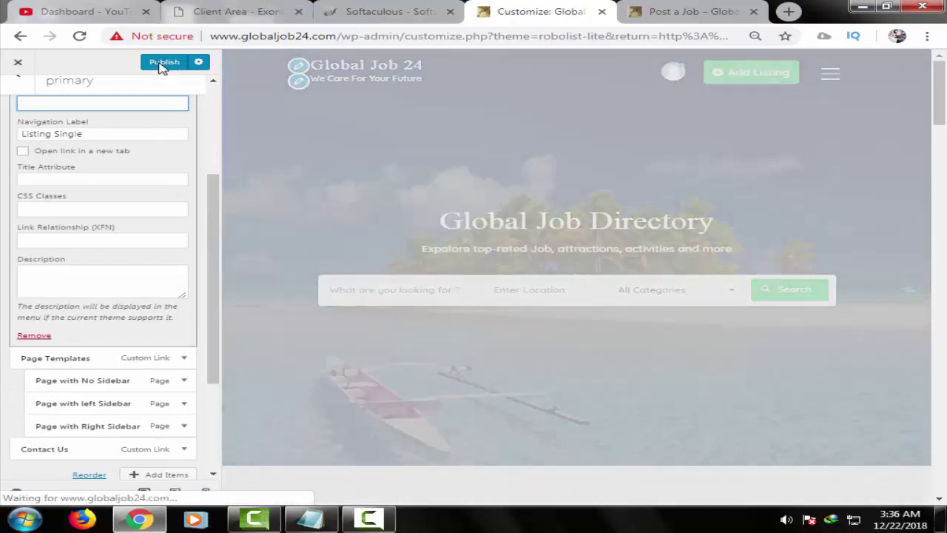
left_click(161, 65)
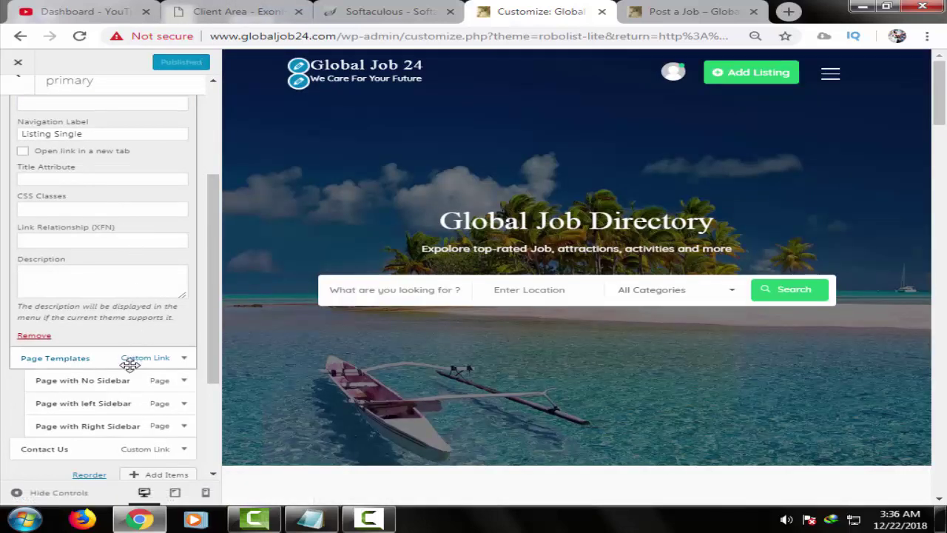
- Look over Page Templates, its three sidebar page items, and Contact Us
left_click(129, 363)
scroll(133, 303, "down", 1)
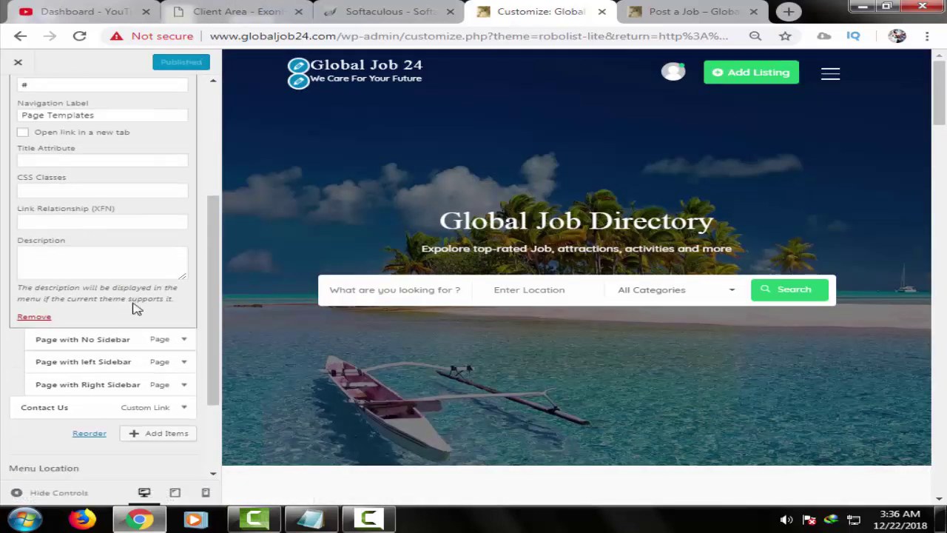
left_click(133, 309)
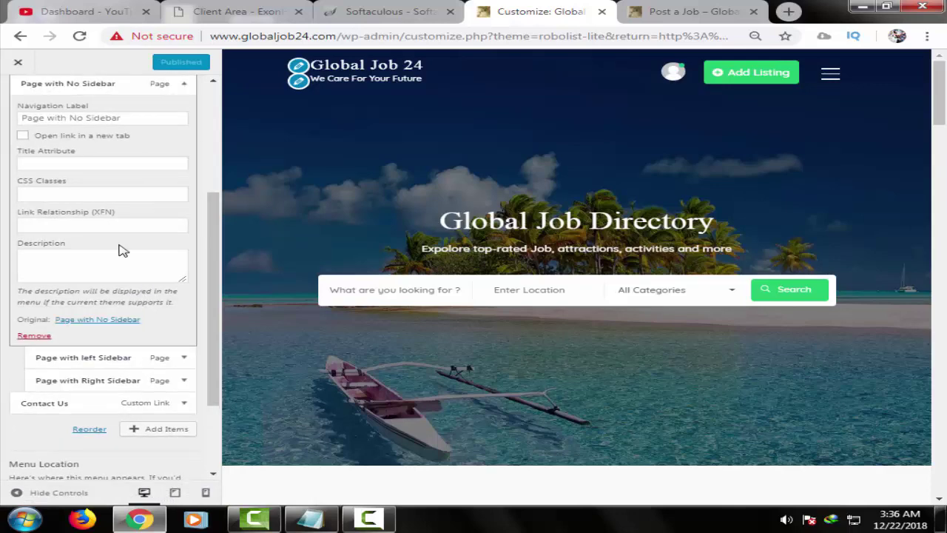
scroll(128, 261, "down", 1)
left_click(139, 288)
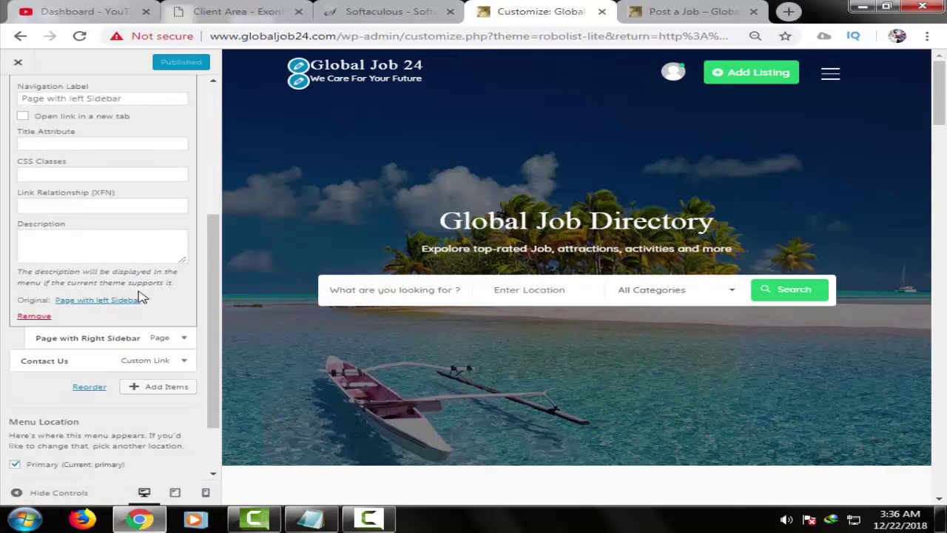
left_click(148, 337)
scroll(151, 236, "down", 1)
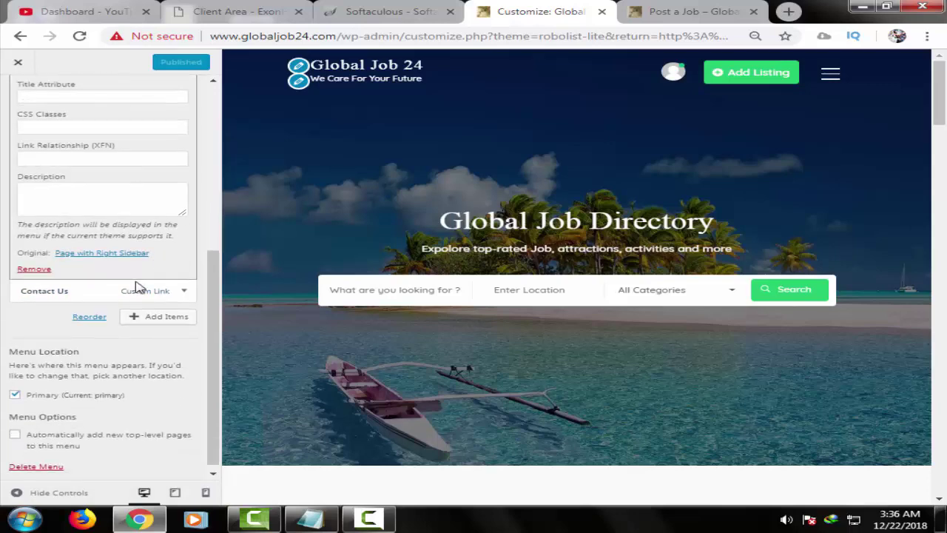
left_click(148, 296)
scroll(148, 296, "down", 1)
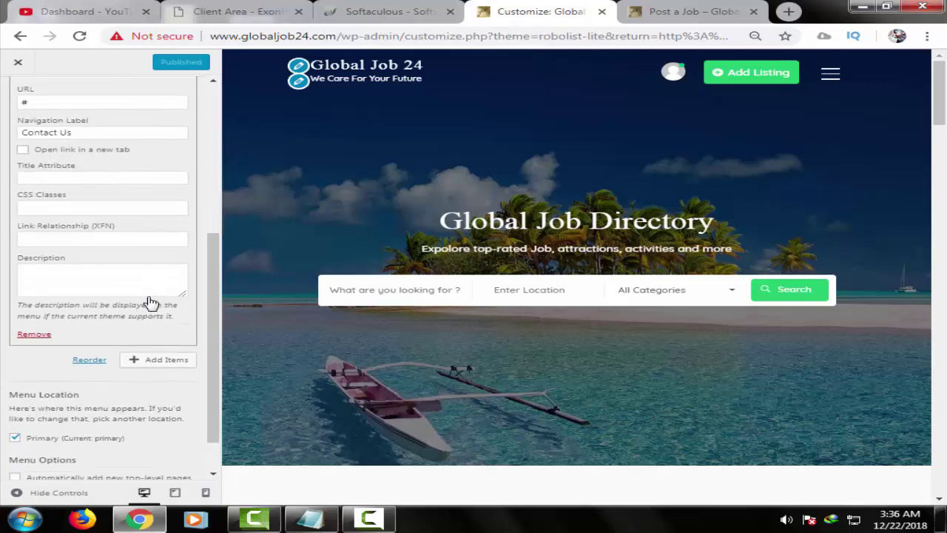
scroll(84, 216, "up", 4)
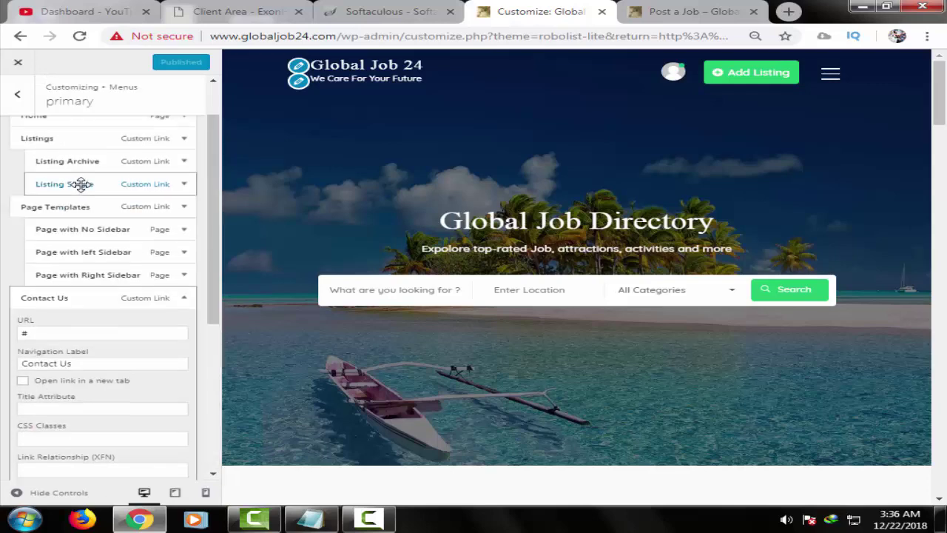
scroll(97, 106, "up", 1)
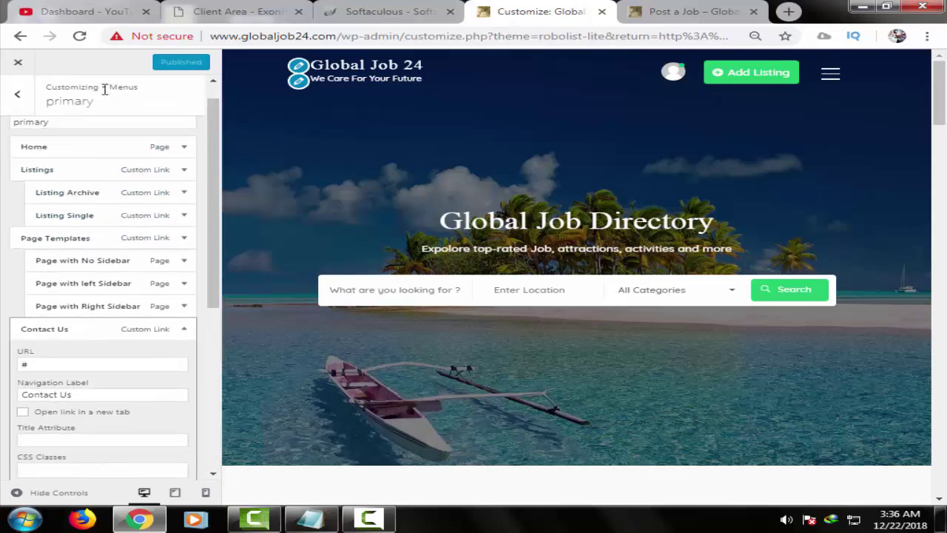
- Check the Short menu's items, then return to the main customizer panel
left_click(18, 99)
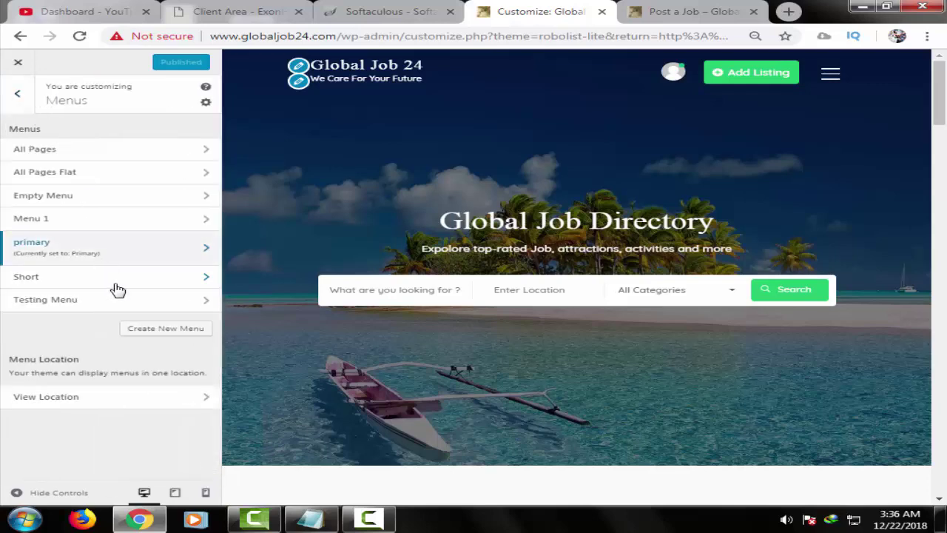
left_click(152, 278)
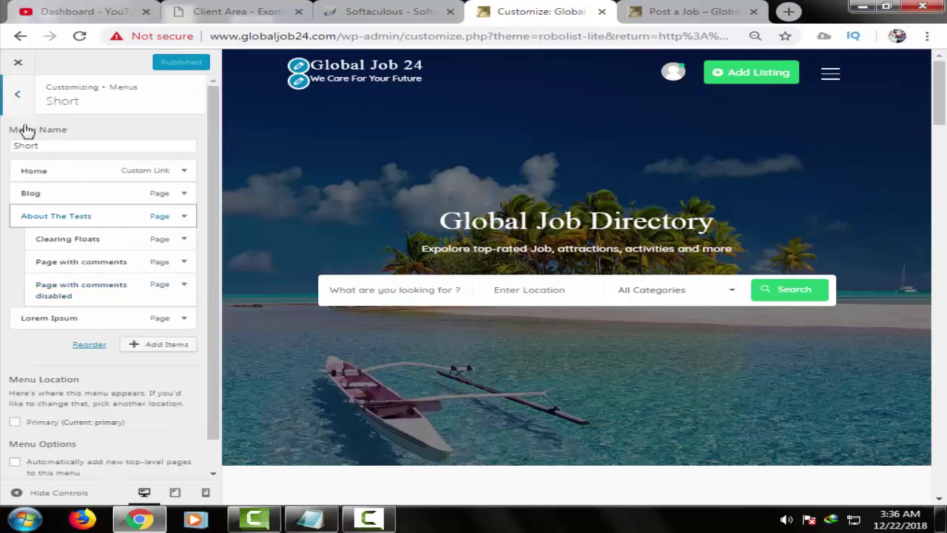
left_click(19, 99)
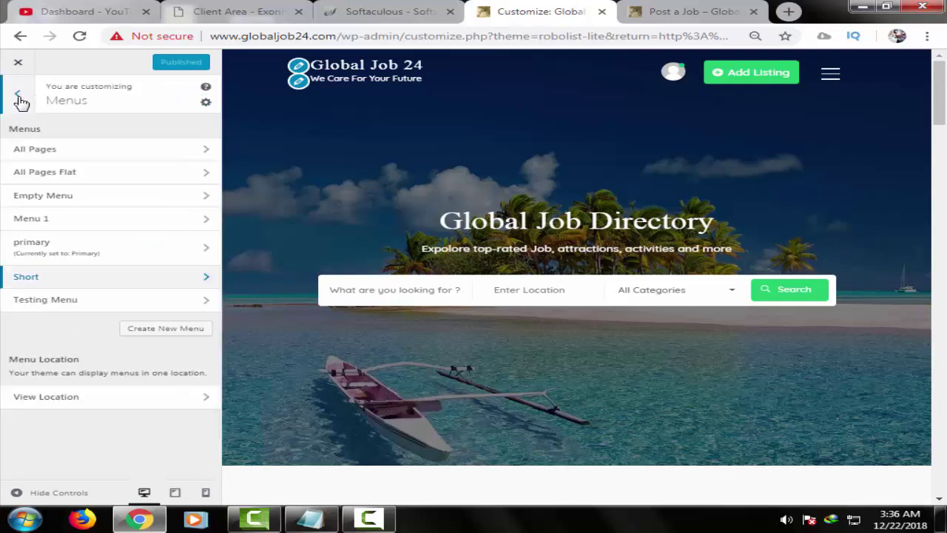
left_click(19, 99)
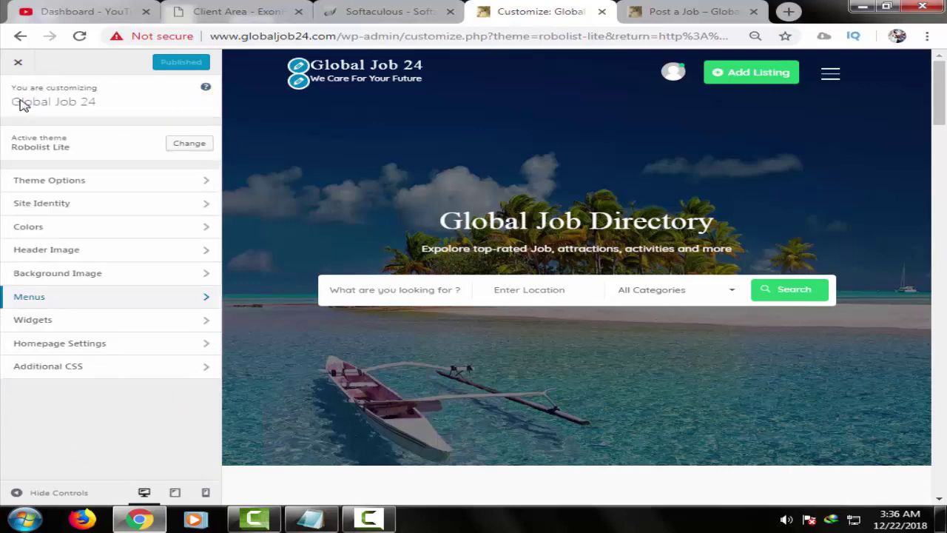
- Replace the phone line in Footer Widget 1's Robolist text widget with the site's number and publish
left_click(141, 321)
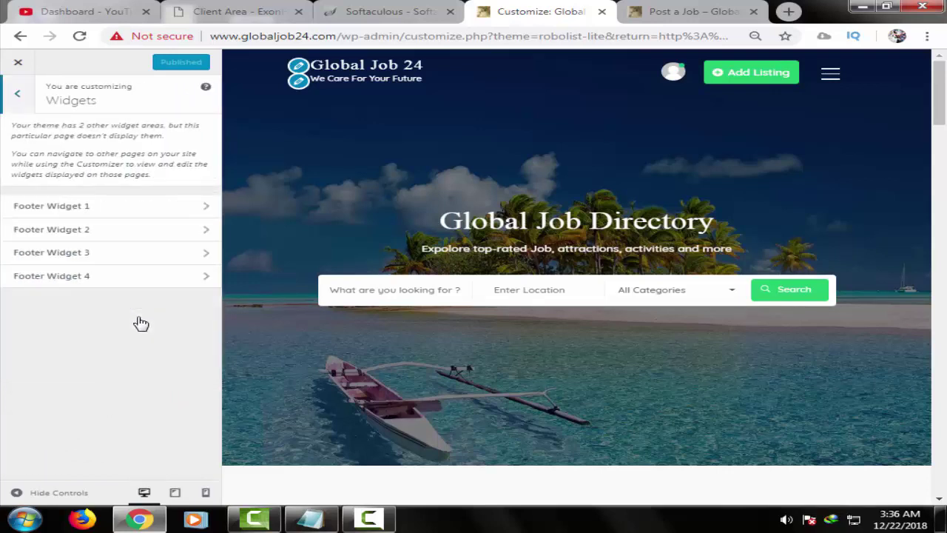
left_click(166, 205)
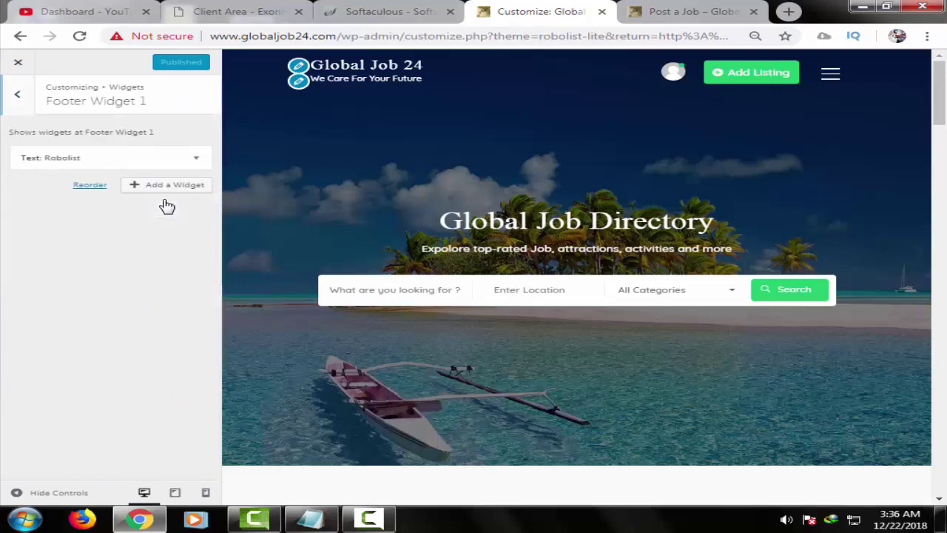
left_click(134, 161)
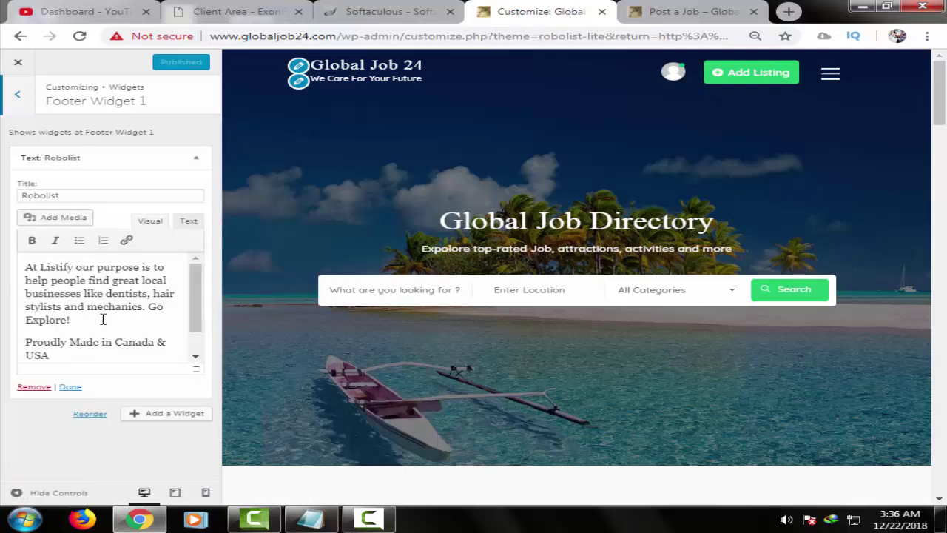
scroll(134, 306, "down", 1)
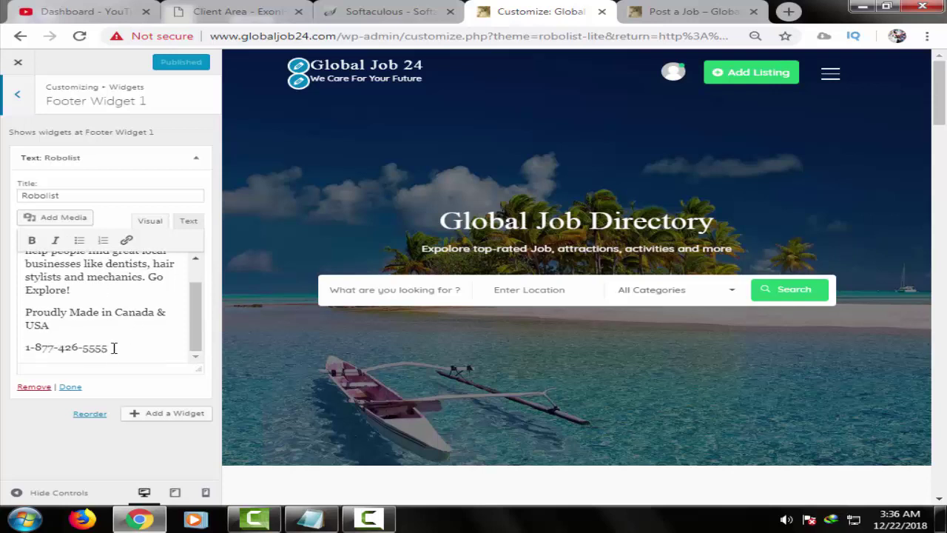
left_click_drag(115, 351, 44, 349)
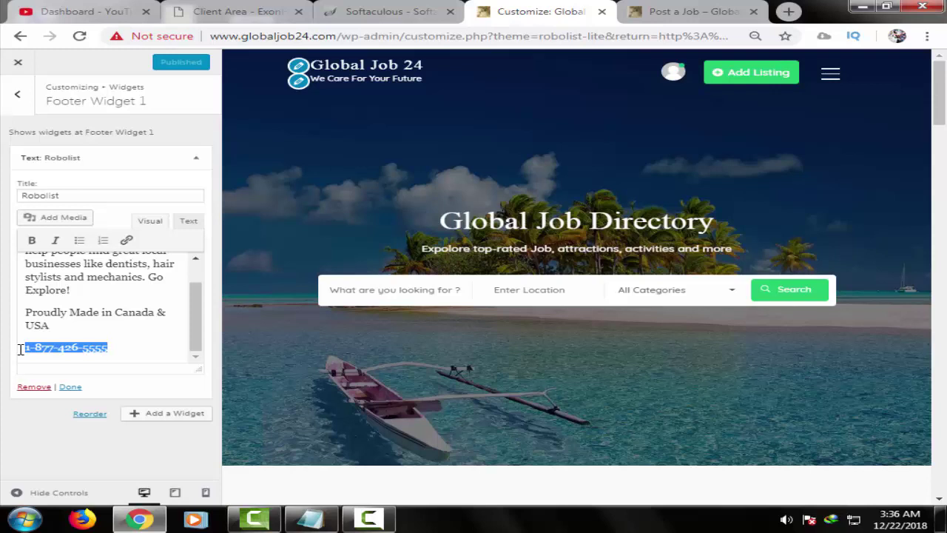
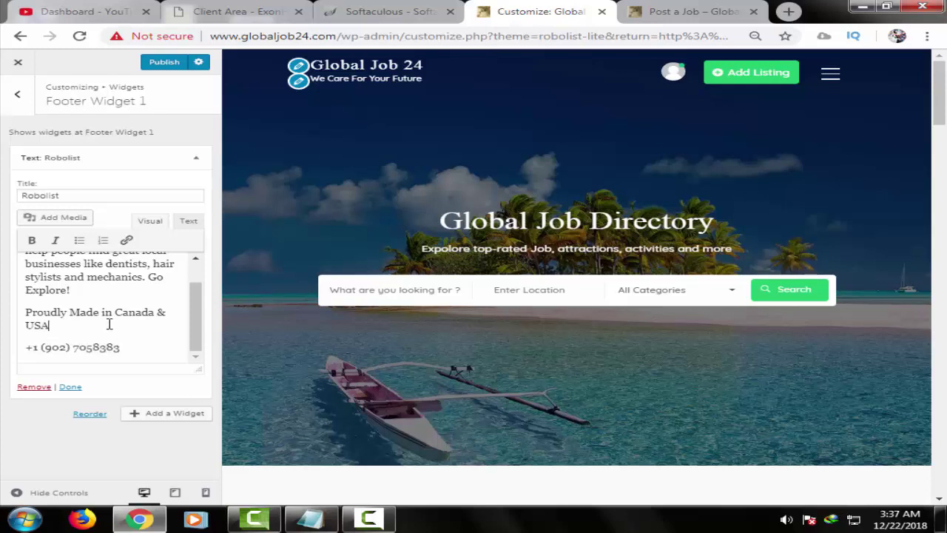
scroll(134, 315, "up", 1)
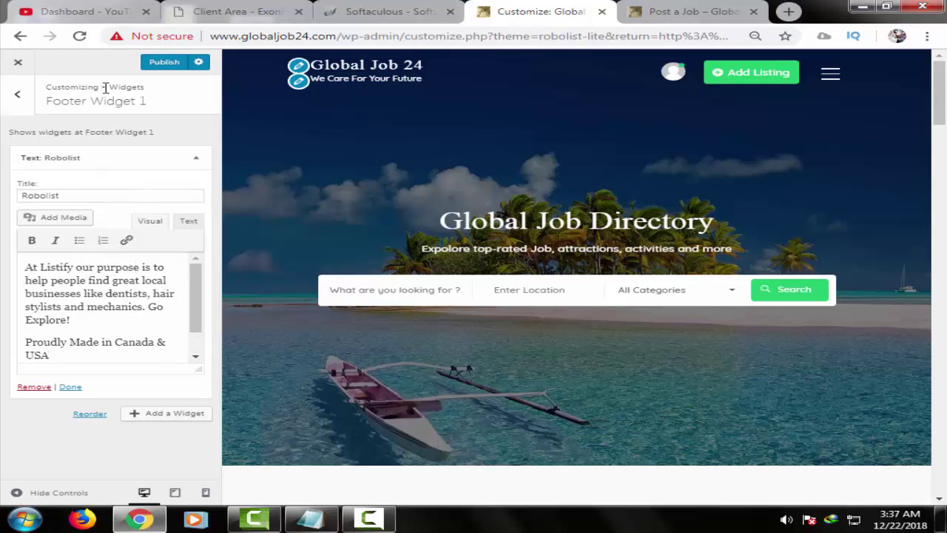
left_click(172, 63)
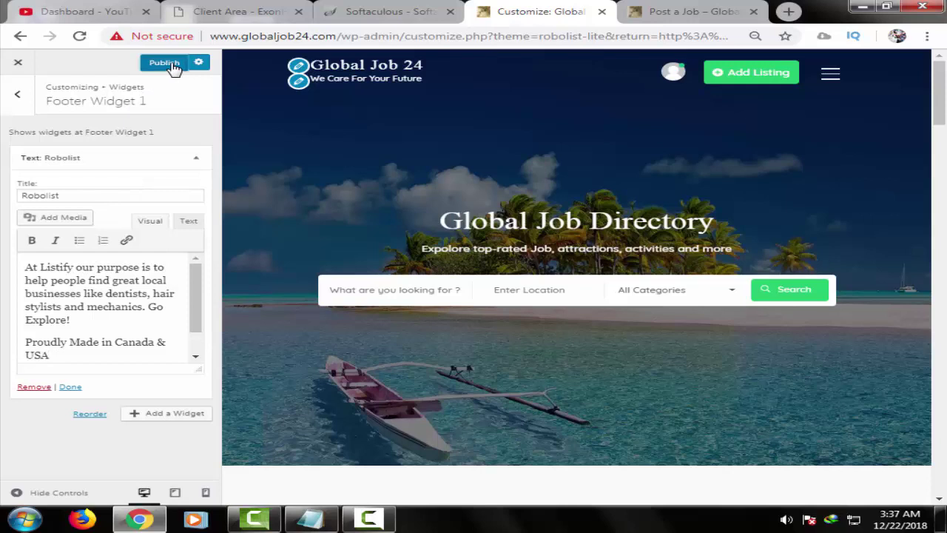
- Review Footer Widget 1's Robolist text widget and Footer Widget 2's Recent Posts widget
left_click(20, 96)
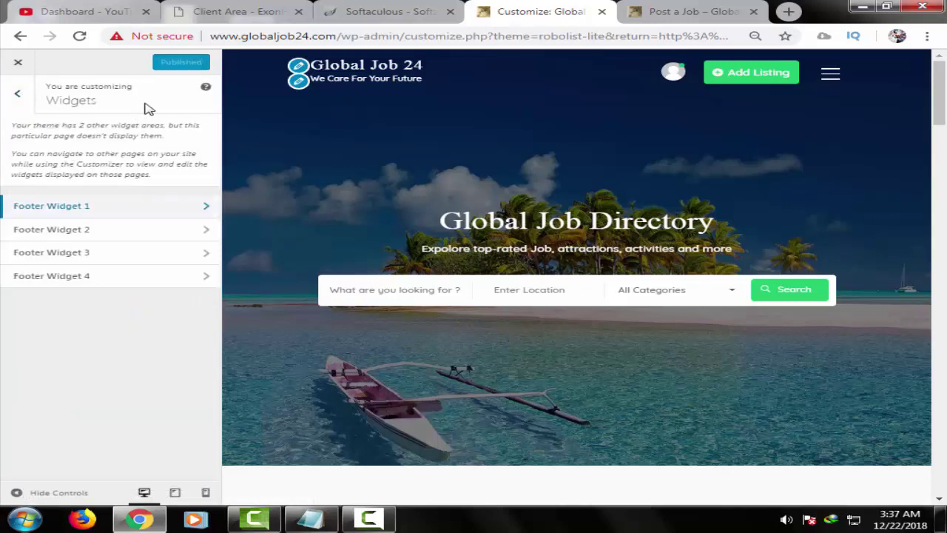
left_click(156, 208)
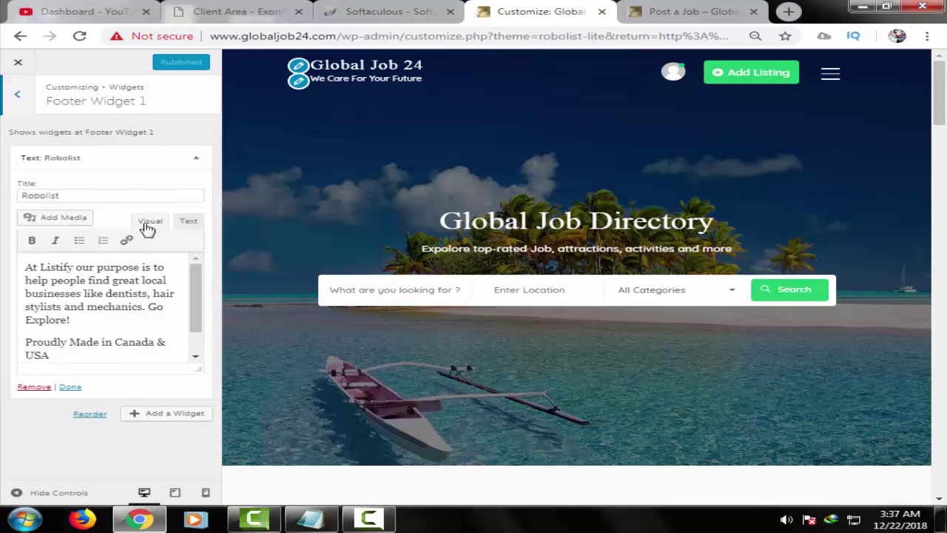
scroll(139, 338, "down", 1)
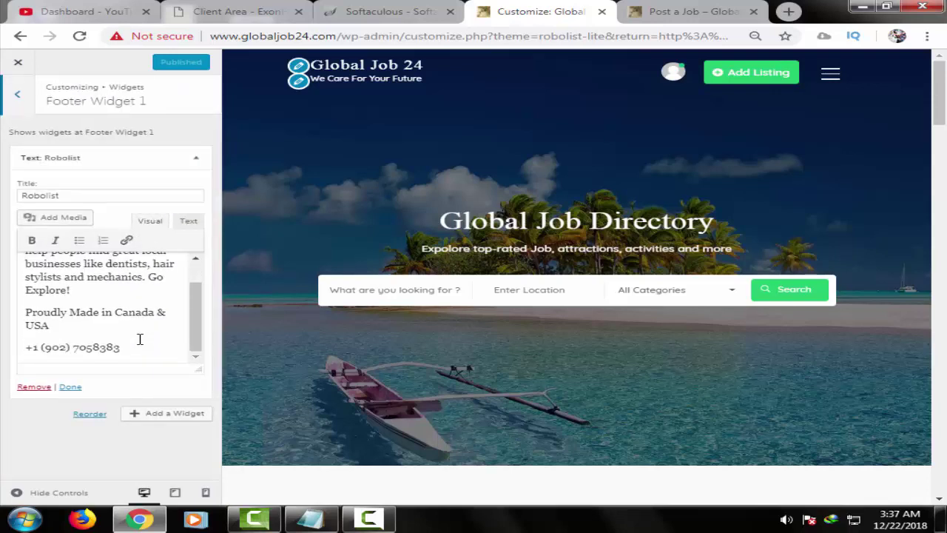
left_click(72, 388)
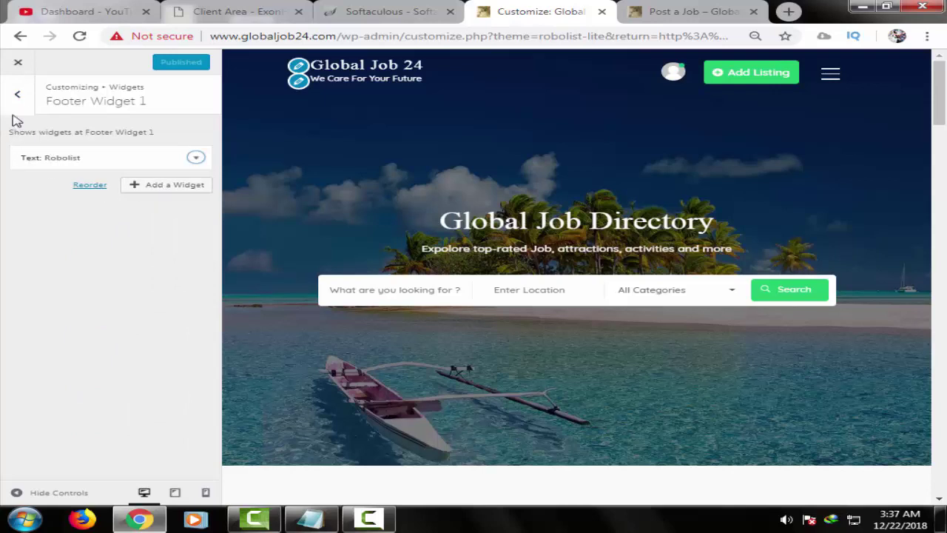
left_click(17, 94)
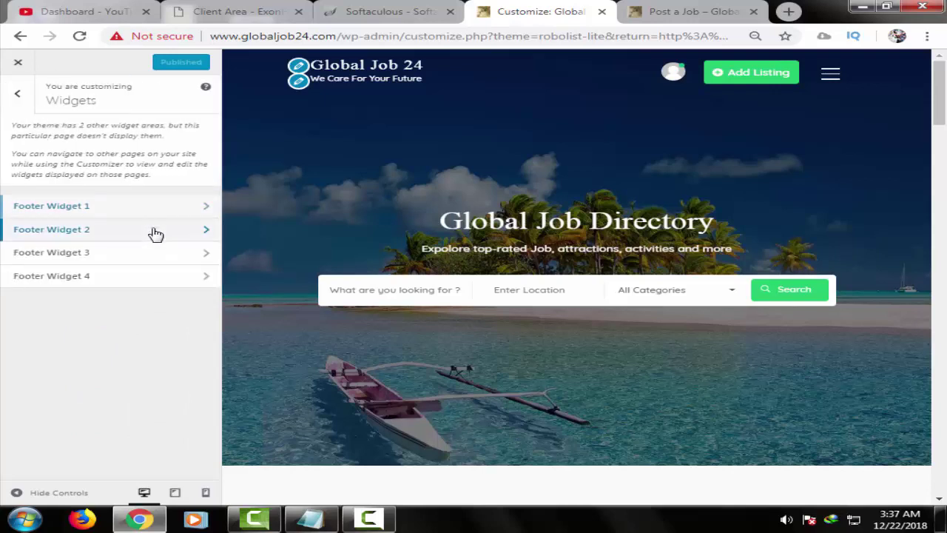
left_click(155, 234)
left_click(128, 160)
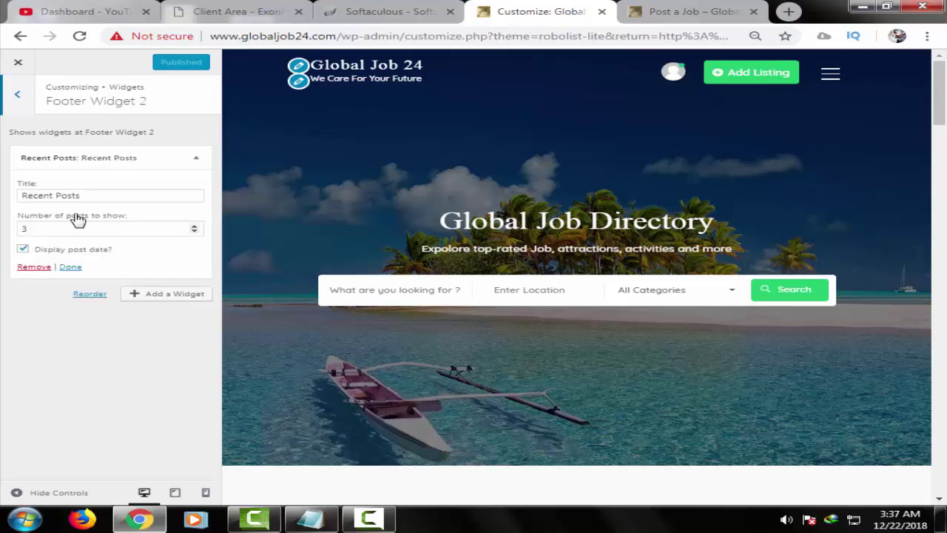
left_click(72, 266)
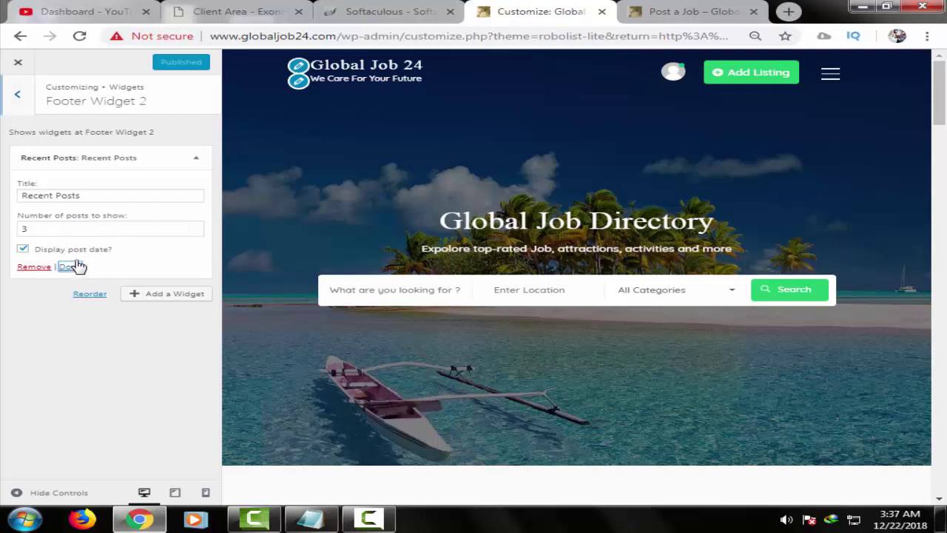
- Check Footer Widget 3 and Footer Widget 4's Gallery widget, then go back
left_click(17, 96)
left_click(138, 260)
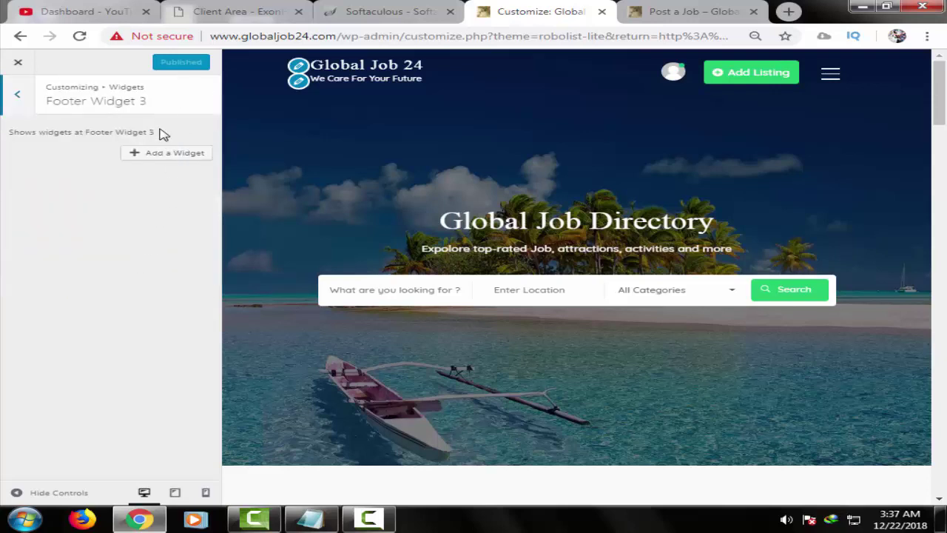
left_click(17, 93)
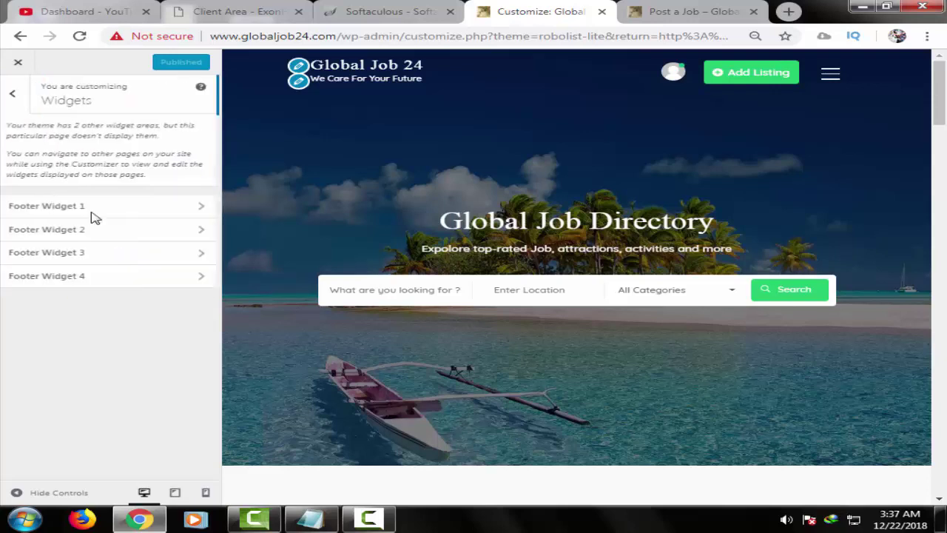
left_click(146, 285)
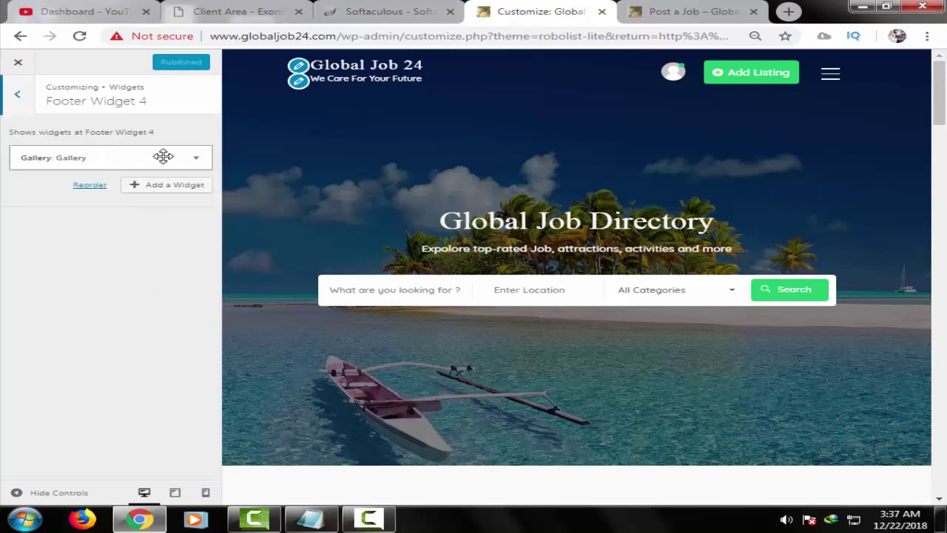
left_click(194, 161)
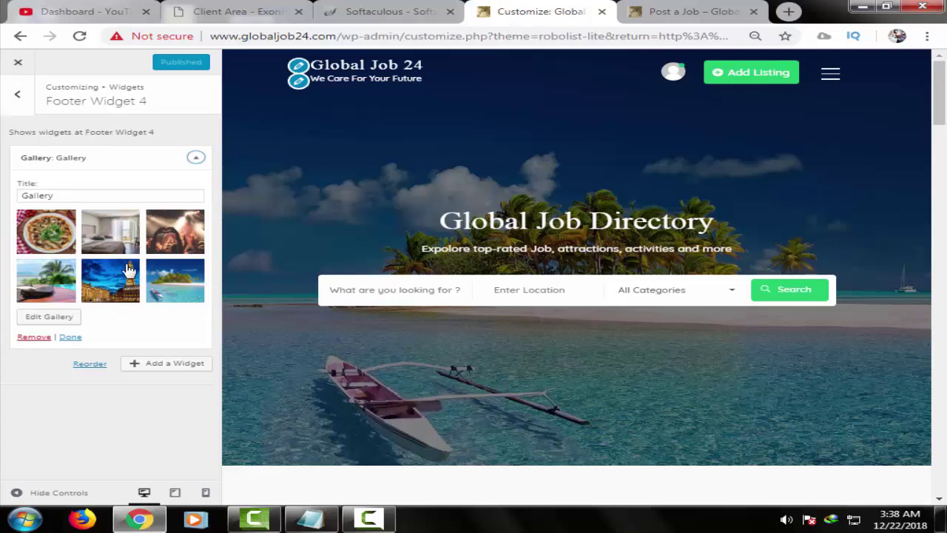
left_click(70, 337)
left_click(22, 104)
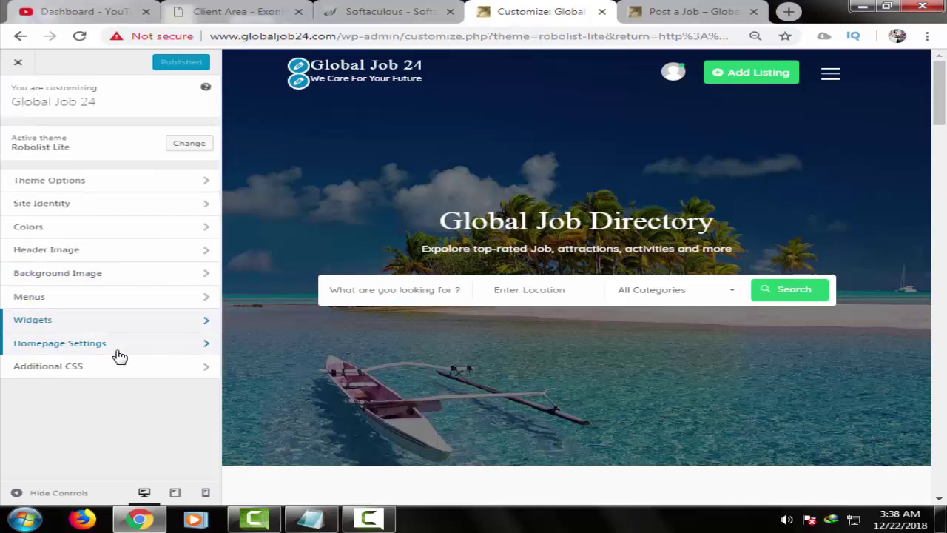
- In Homepage Settings, keep Blog as the posts page and return to the main sections
left_click(127, 344)
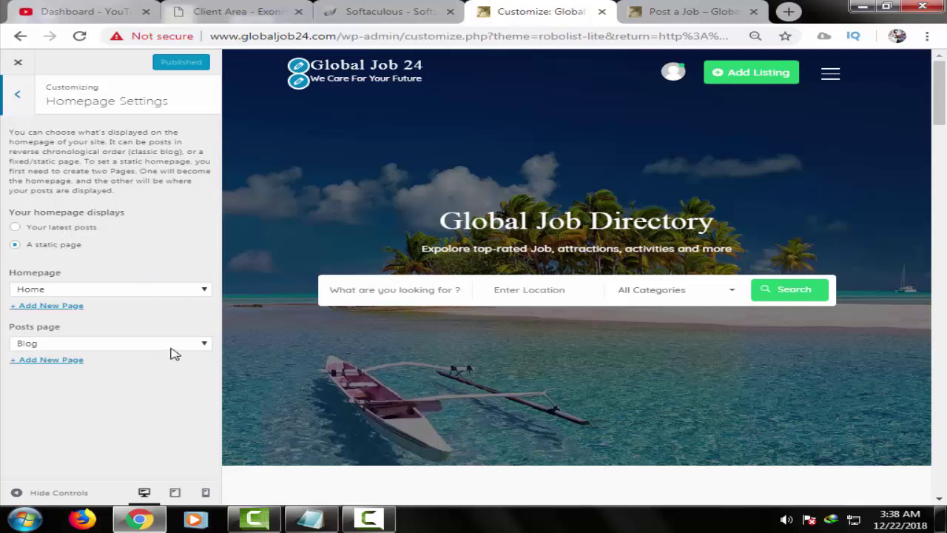
left_click(148, 348)
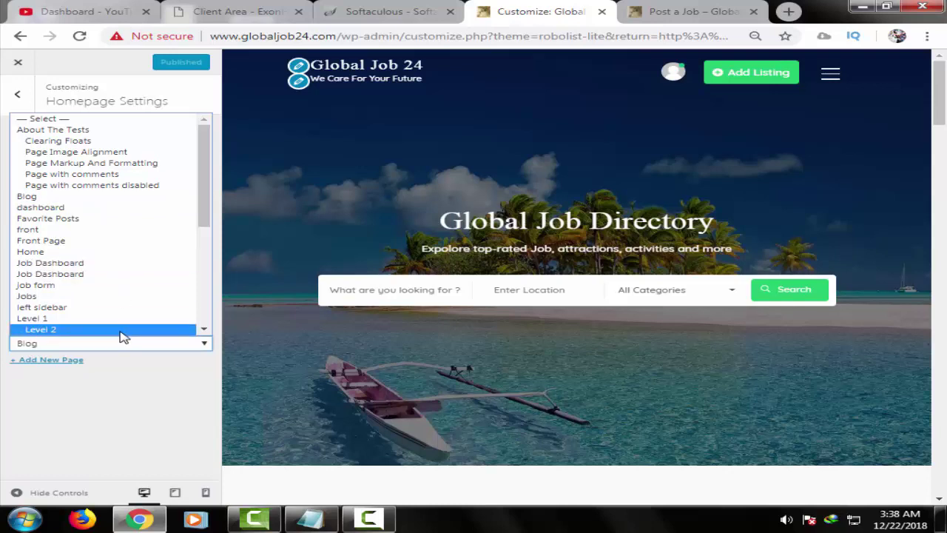
left_click(87, 197)
left_click(17, 94)
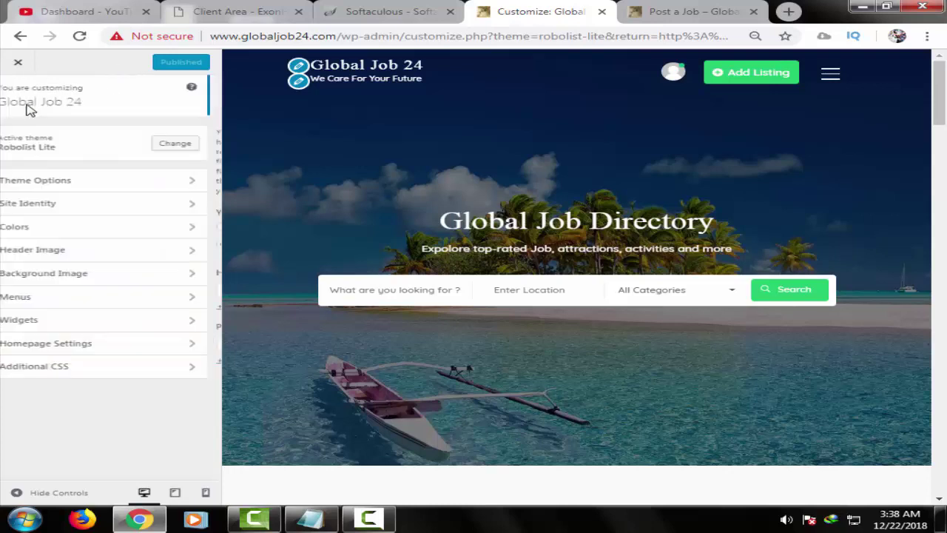
left_click(144, 368)
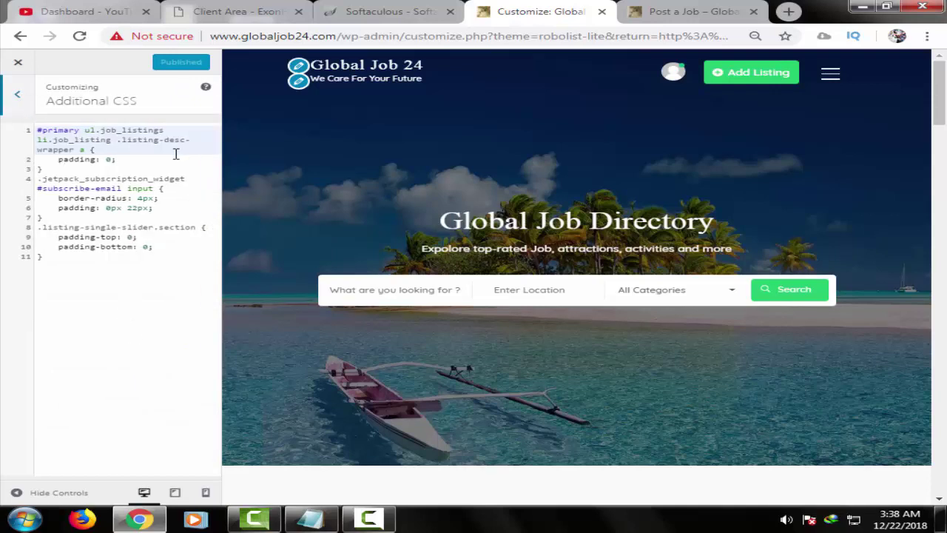
- Bring the Recent Posts and Gallery footer into the preview, leaving Additional CSS unchanged
scroll(891, 321, "down", 5)
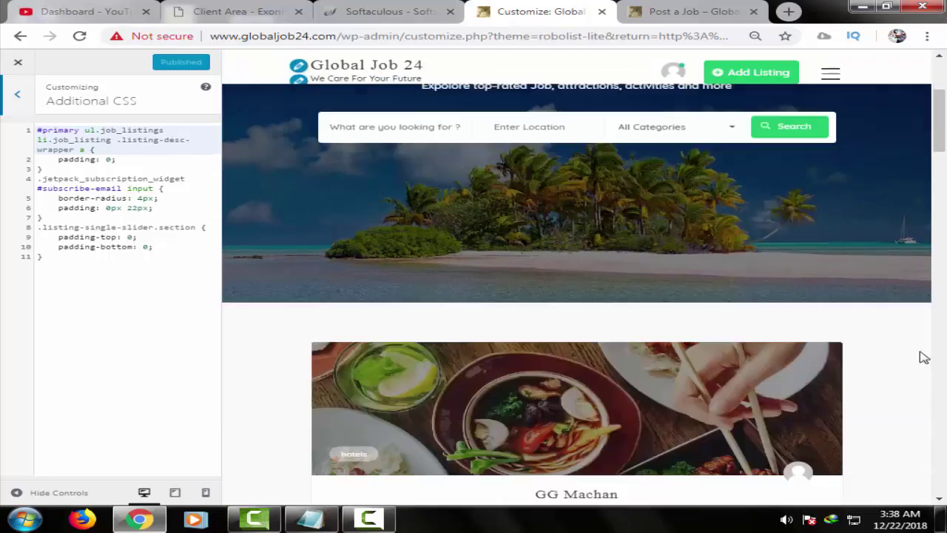
scroll(931, 395, "down", 1)
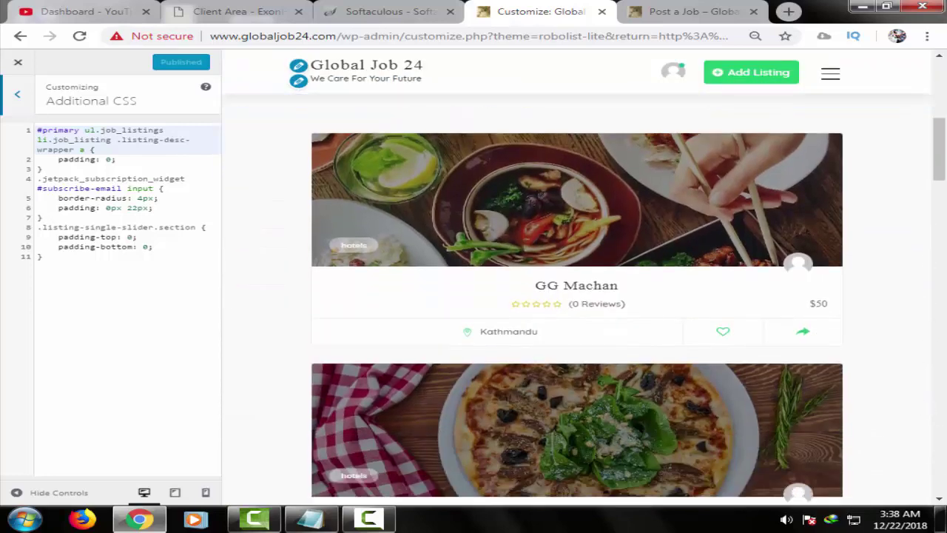
left_click(944, 465)
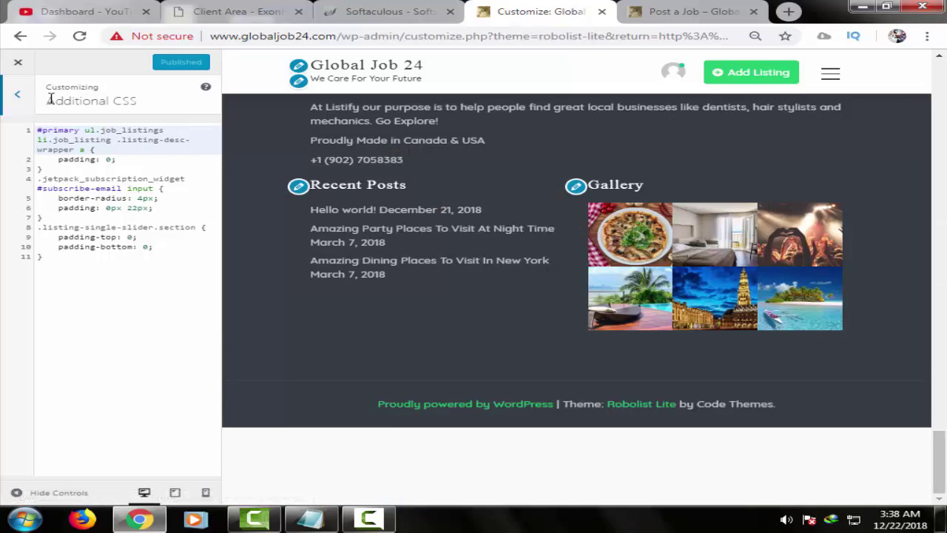
left_click(18, 99)
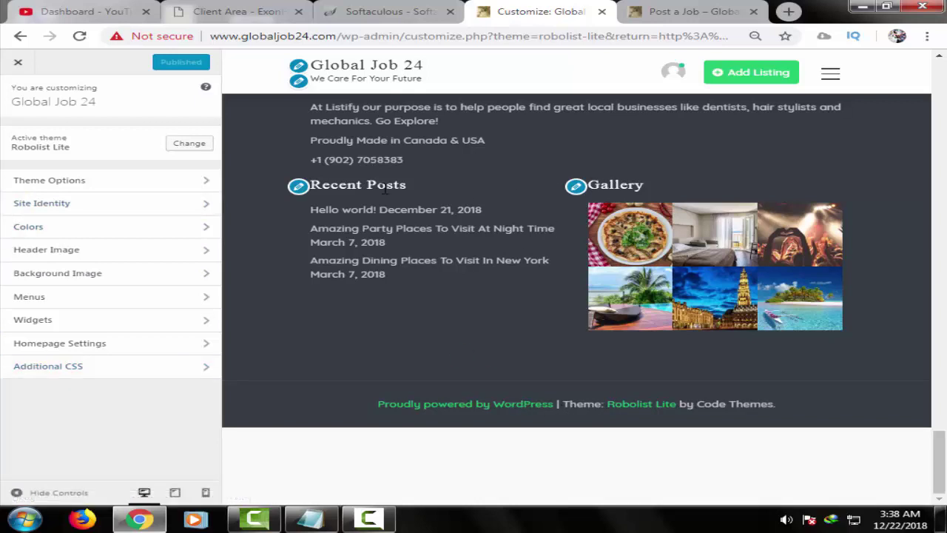
- Inspect the Recent Posts widget in Footer Widget 2 and back out to the main sections
left_click(298, 188)
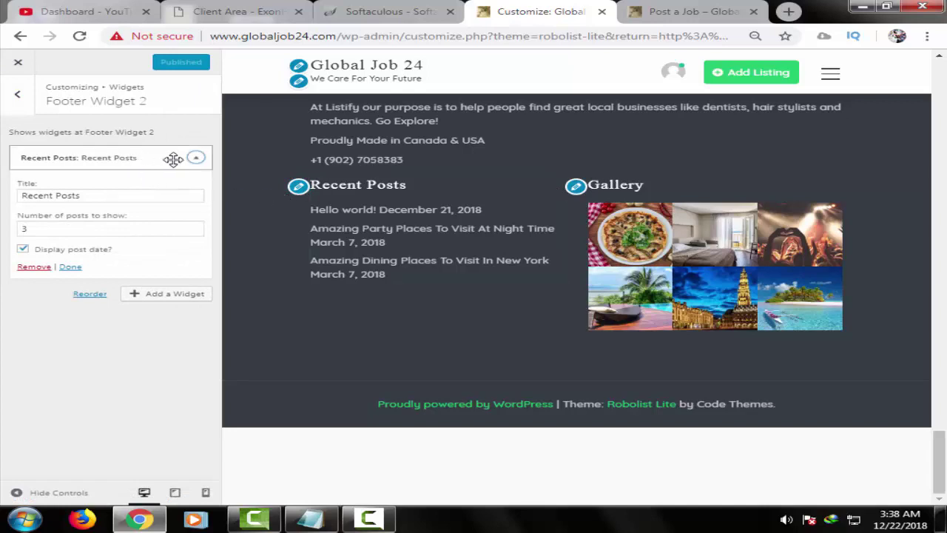
left_click(196, 161)
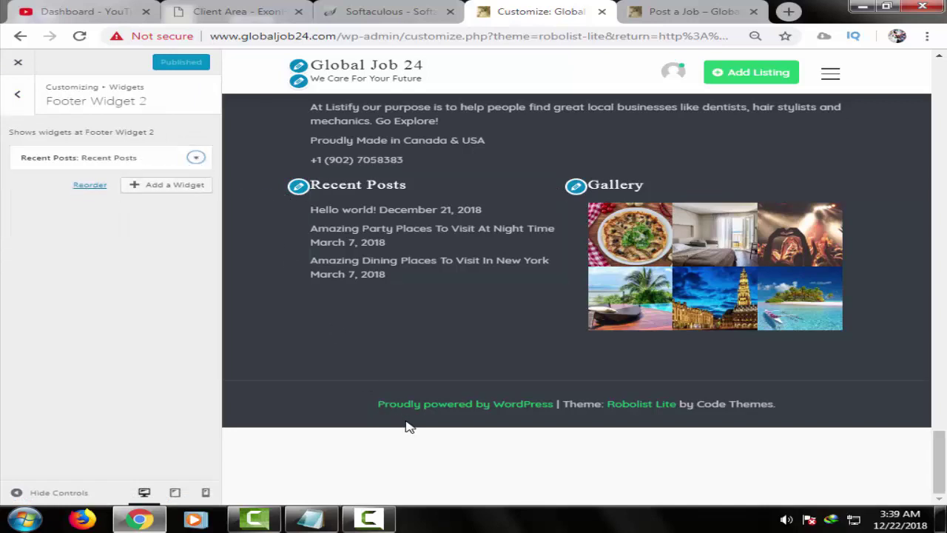
left_click(17, 96)
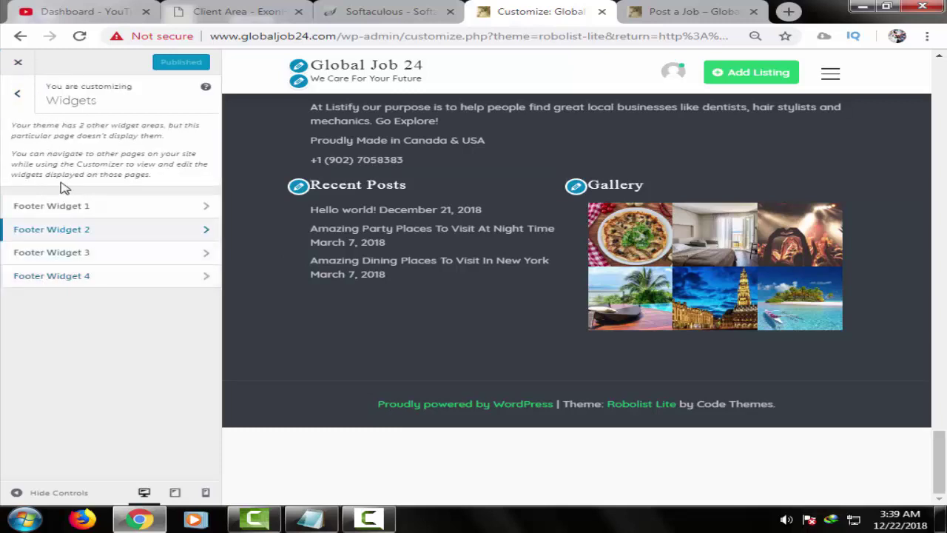
left_click(17, 95)
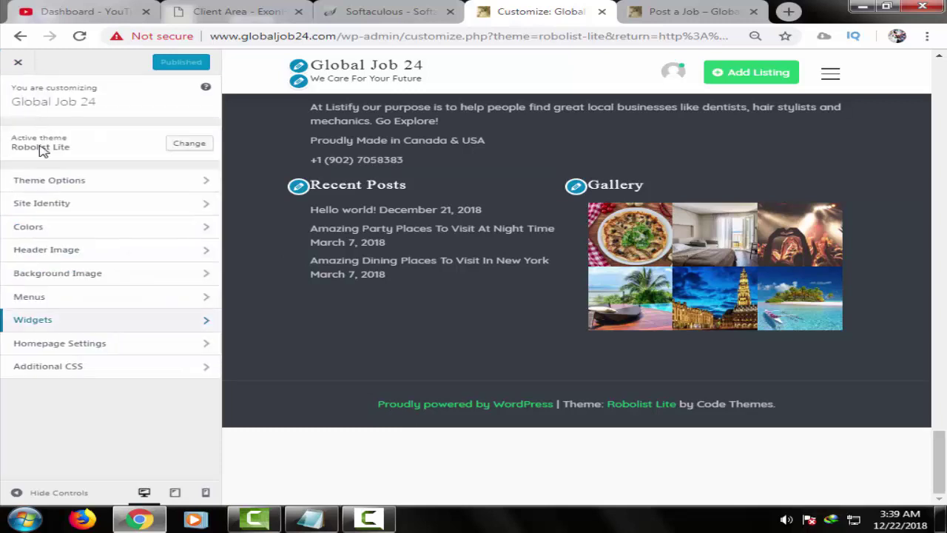
- Look at Additional CSS and Theme Options, then close the customizer
left_click(94, 374)
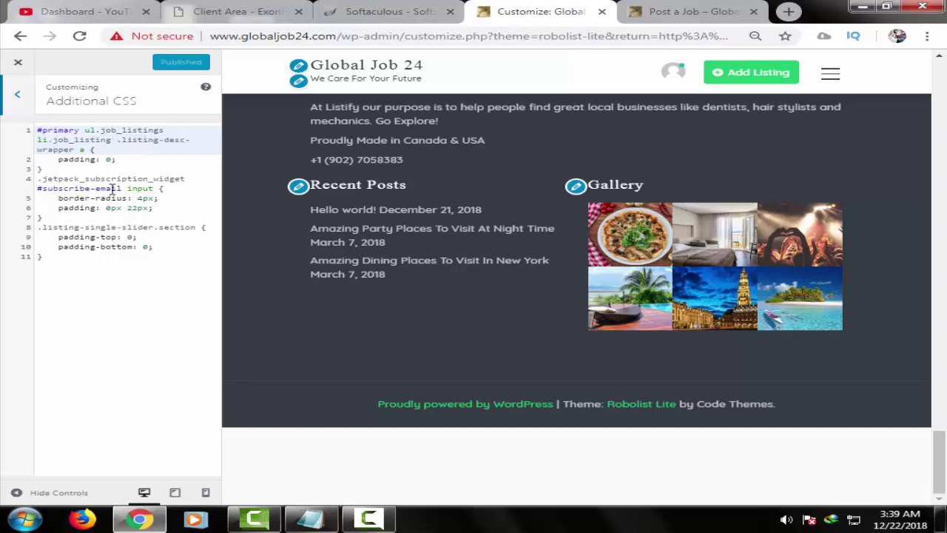
left_click(18, 96)
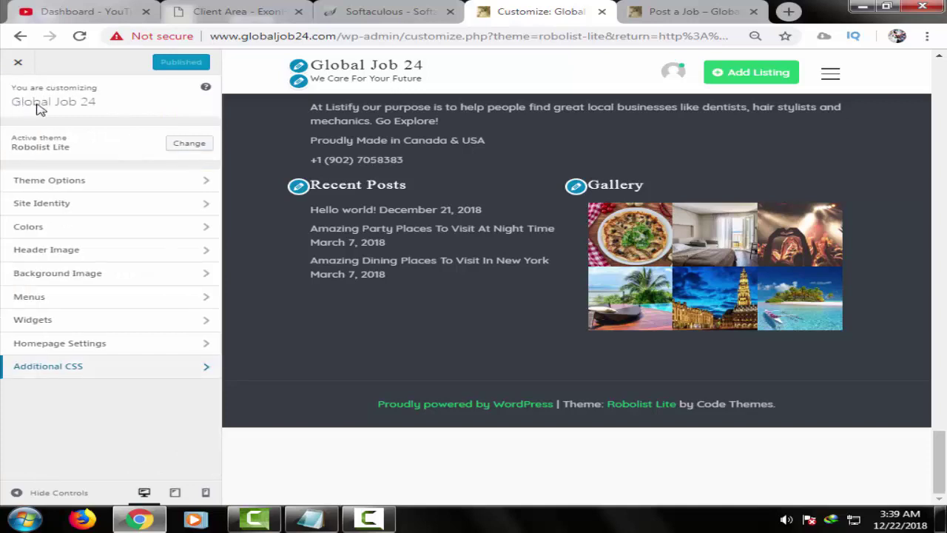
left_click(114, 190)
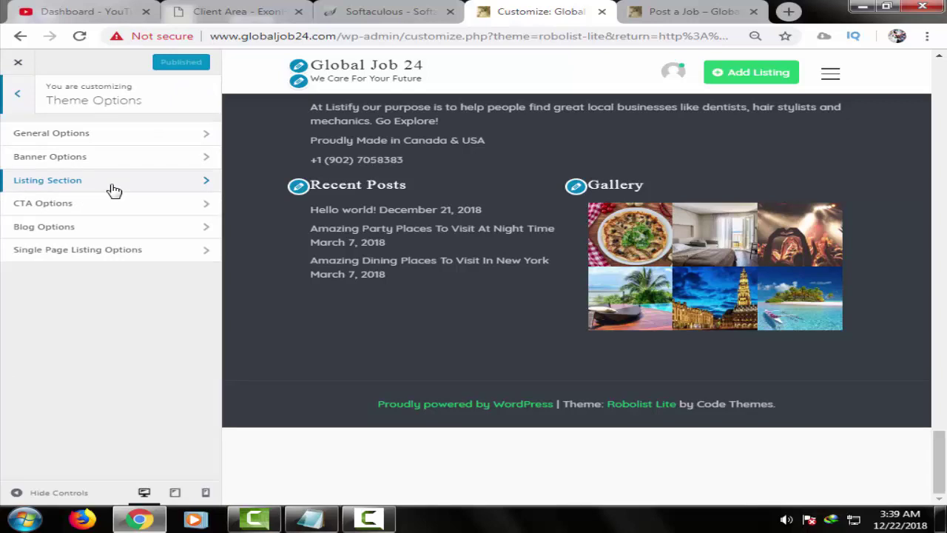
left_click(16, 97)
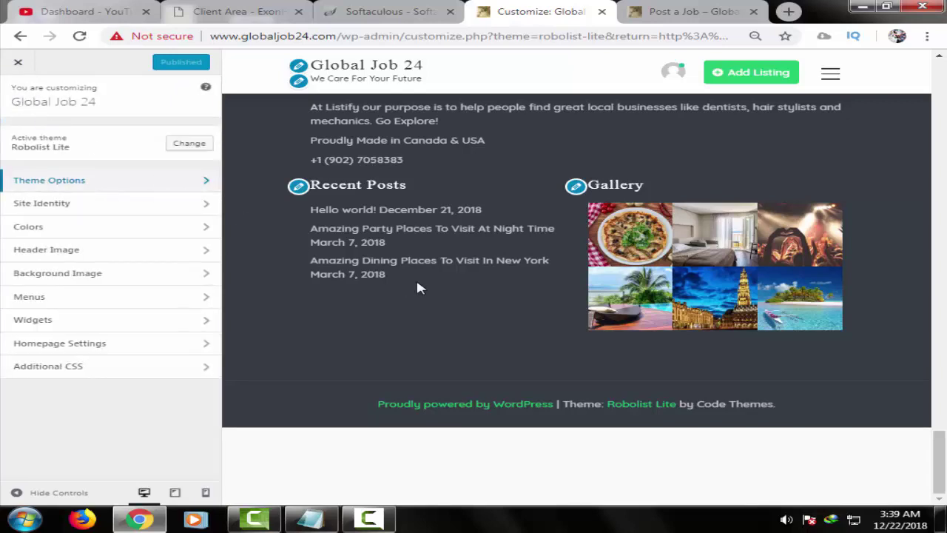
left_click(18, 65)
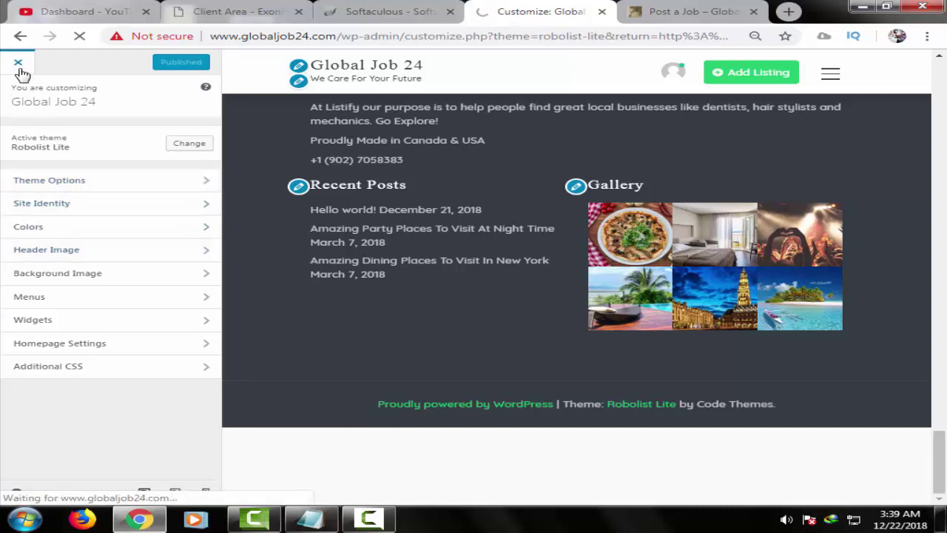
- Load globaljob24.com and view the category choices in the homepage search
left_click(695, 7)
left_click(589, 41)
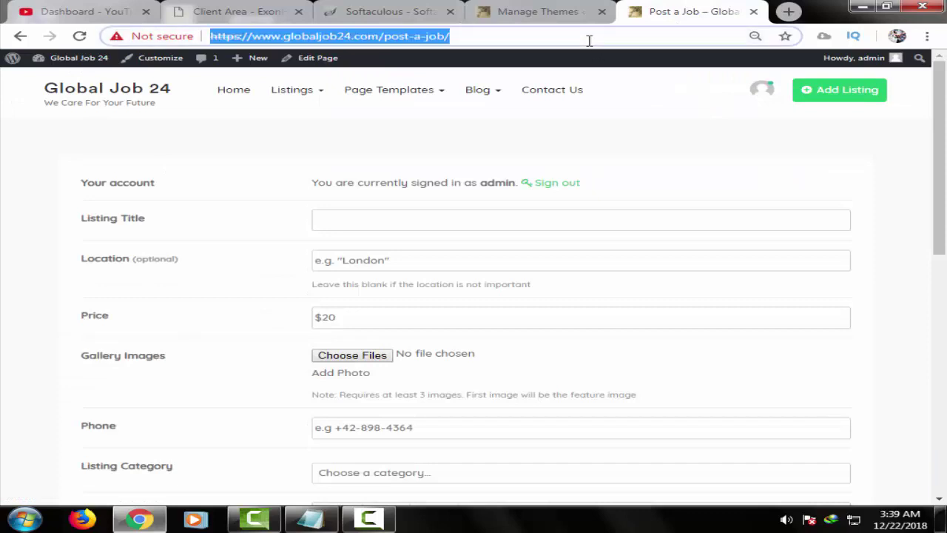
type("glo")
key("Return")
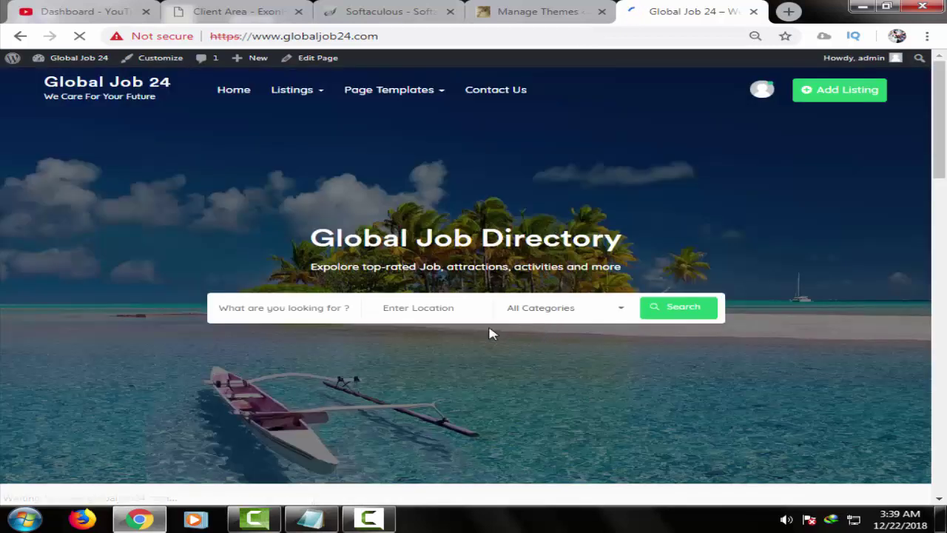
scroll(490, 332, "down", 1)
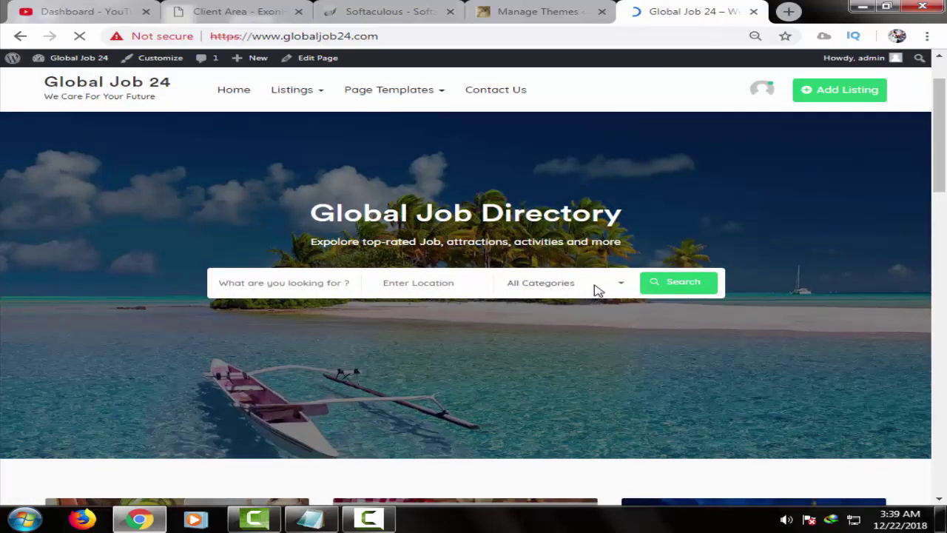
left_click(597, 290)
right_click(582, 338)
right_click(555, 373)
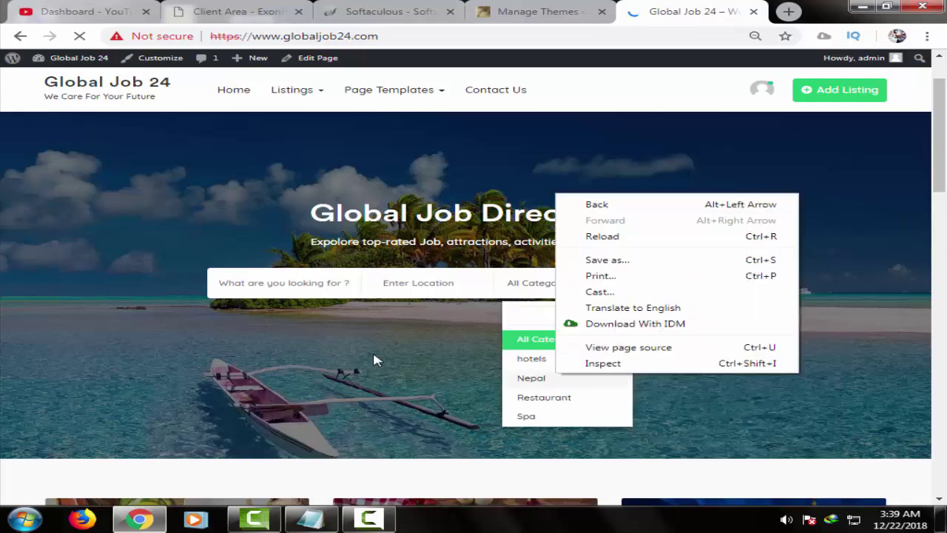
left_click(374, 360)
scroll(389, 363, "down", 2)
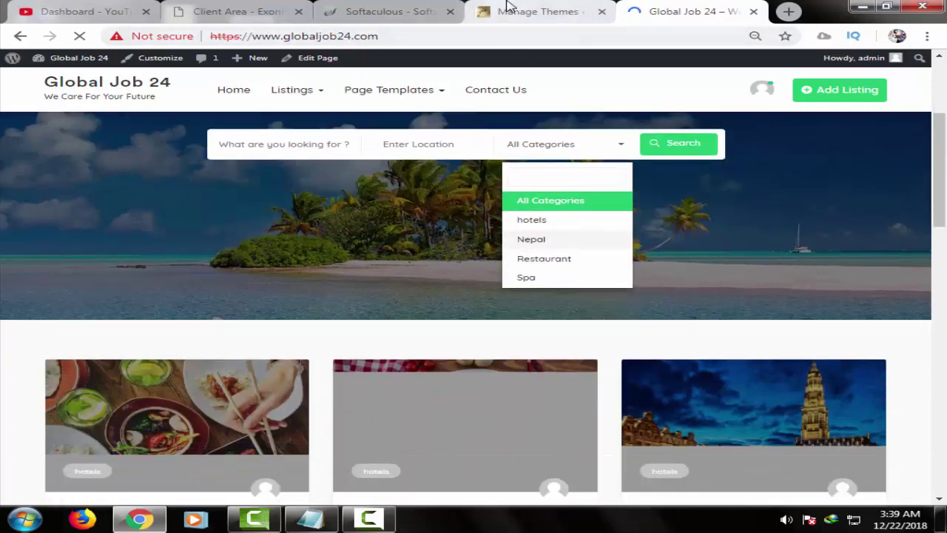
- In the Manage Themes tab, go to Listings > Categories
left_click(507, 9)
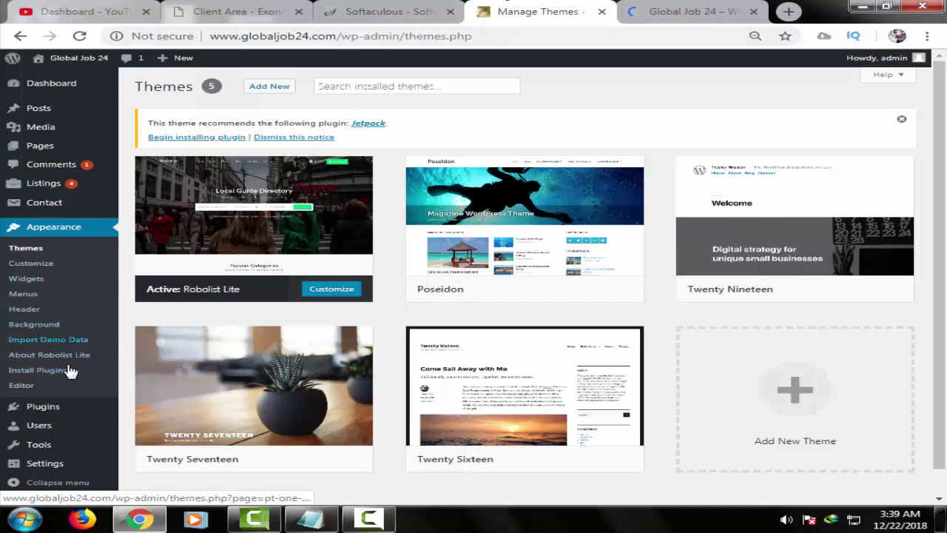
scroll(66, 378, "down", 1)
mouse_move(67, 436)
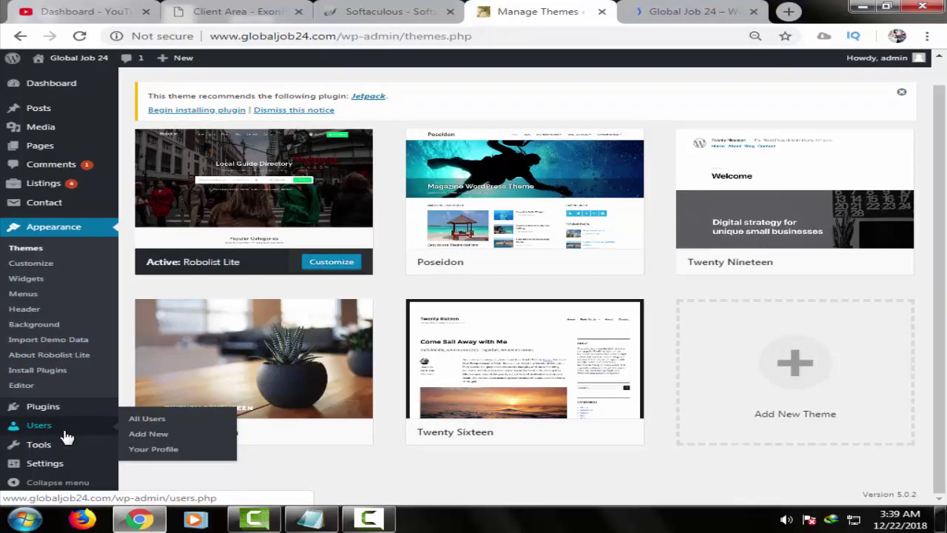
mouse_move(66, 453)
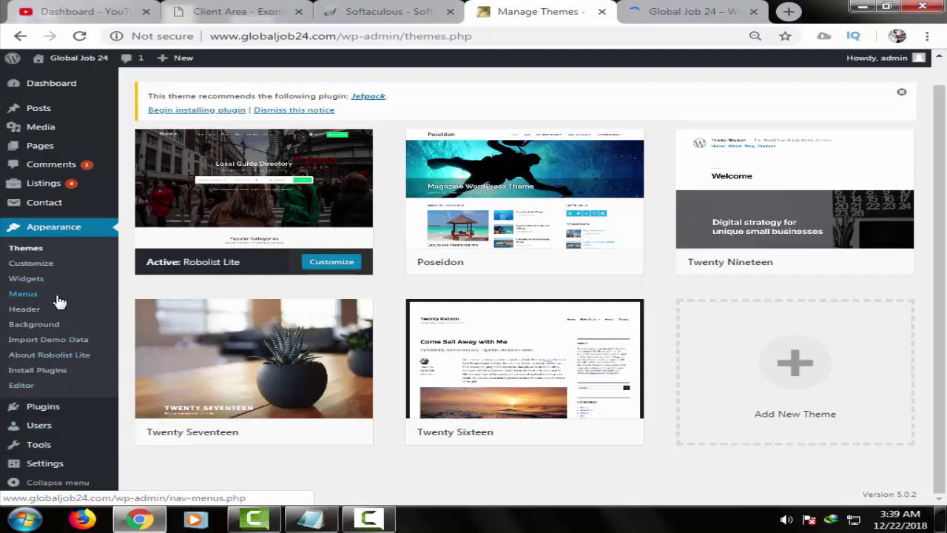
mouse_move(68, 185)
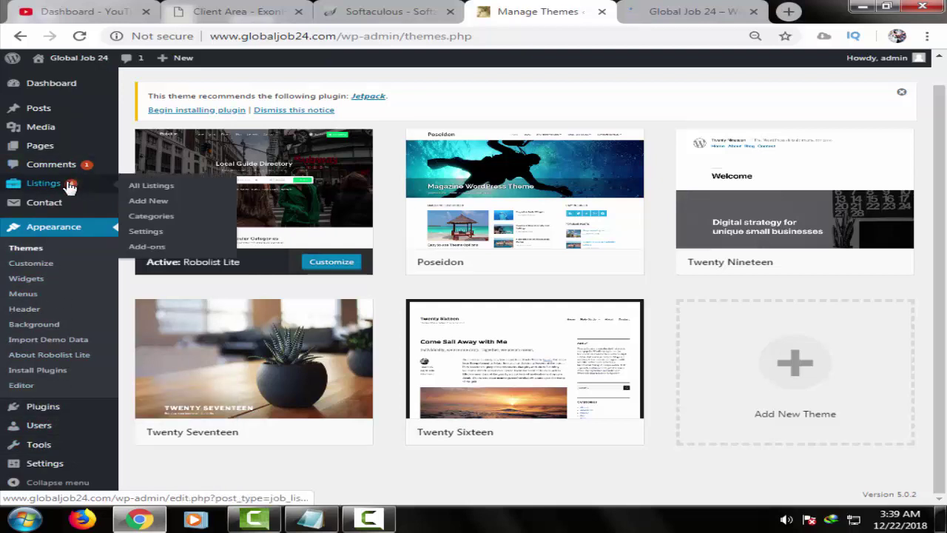
left_click(167, 221)
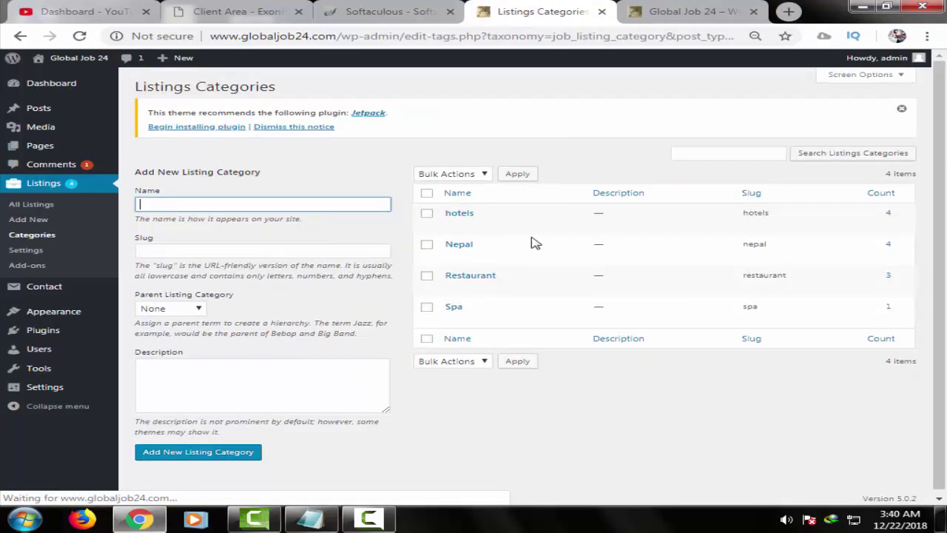
- Rename the hotels category to Full-time with a matching Full-time slug and save it
left_click(454, 224)
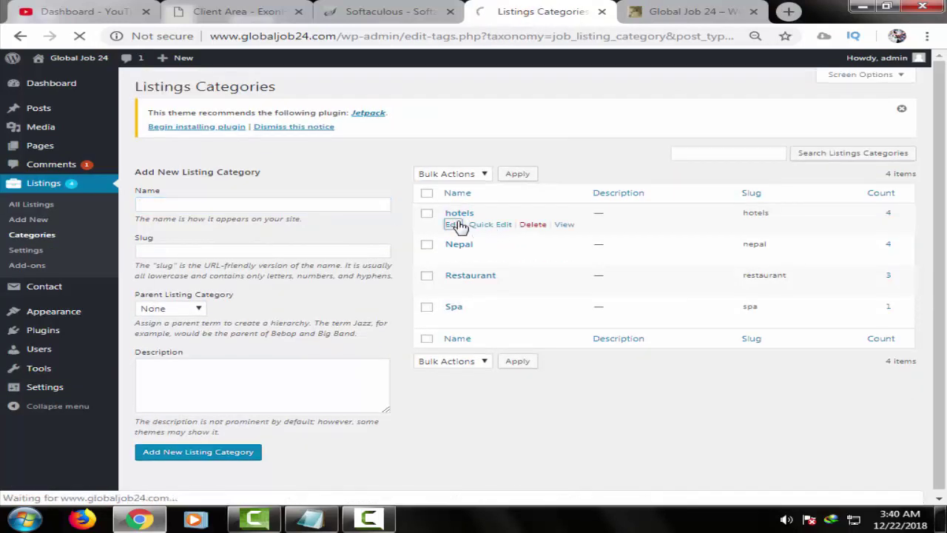
double_click(398, 163)
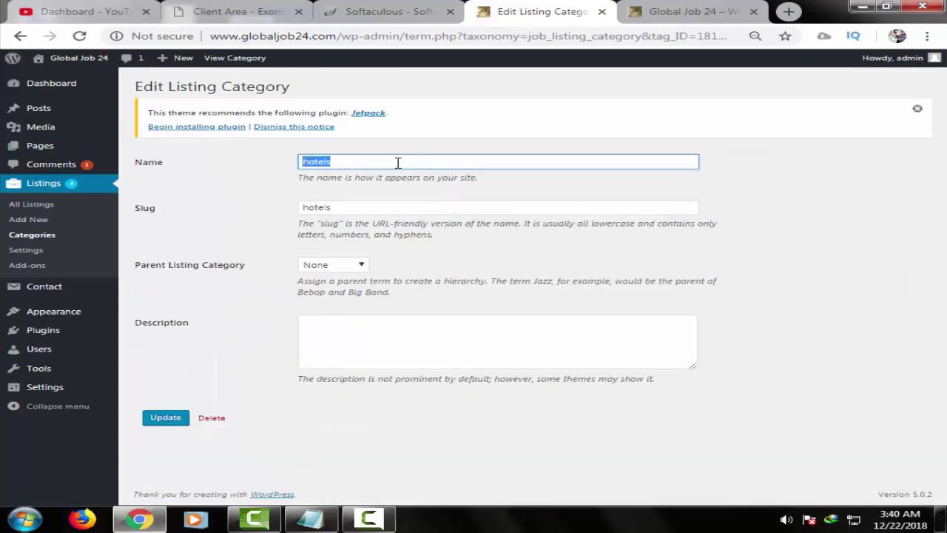
type("F")
left_click(387, 194)
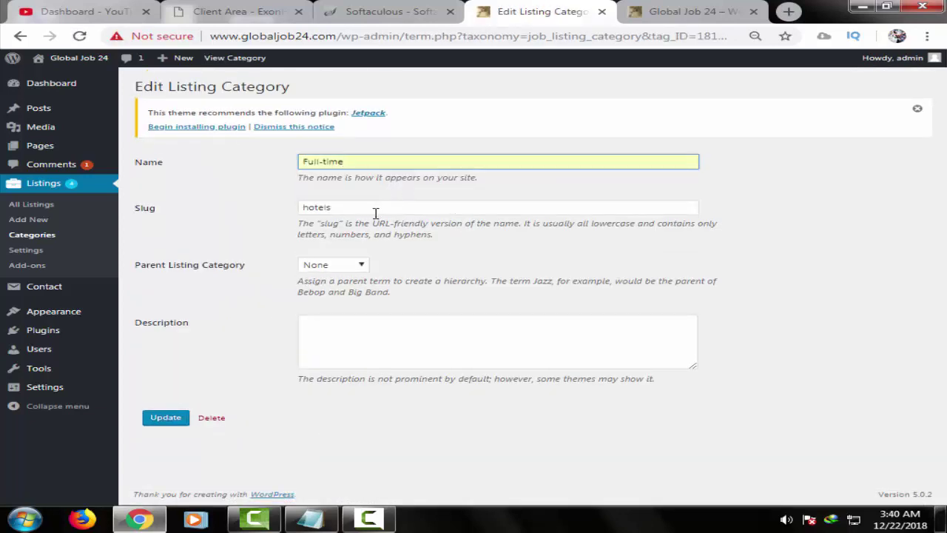
double_click(376, 213)
type("Full-time")
left_click(380, 237)
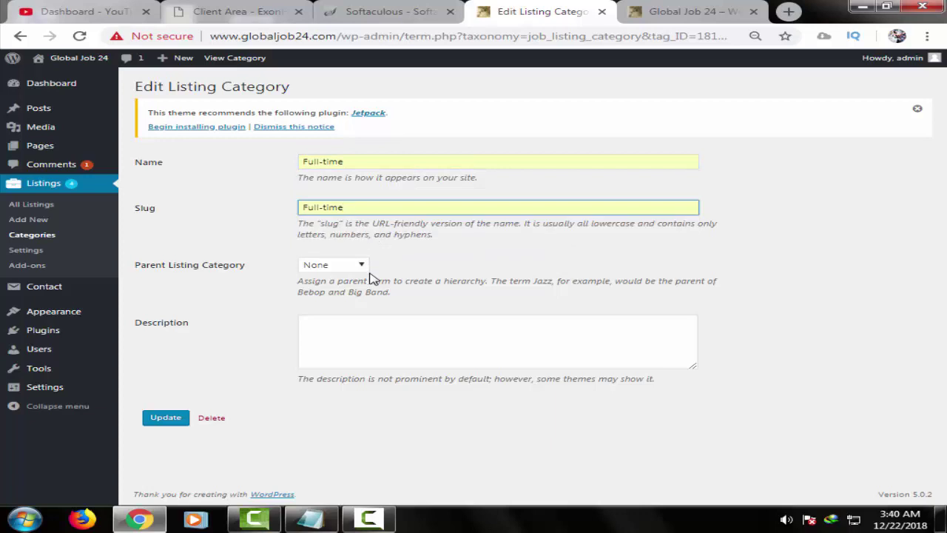
left_click(163, 418)
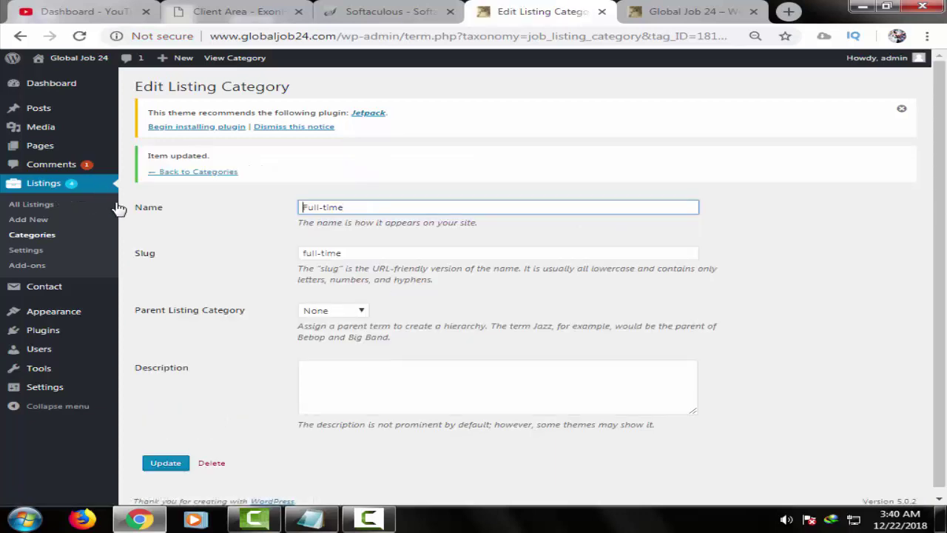
- Rename the Nepal category to Part-time, with slug Part-time, and update it
left_click(46, 238)
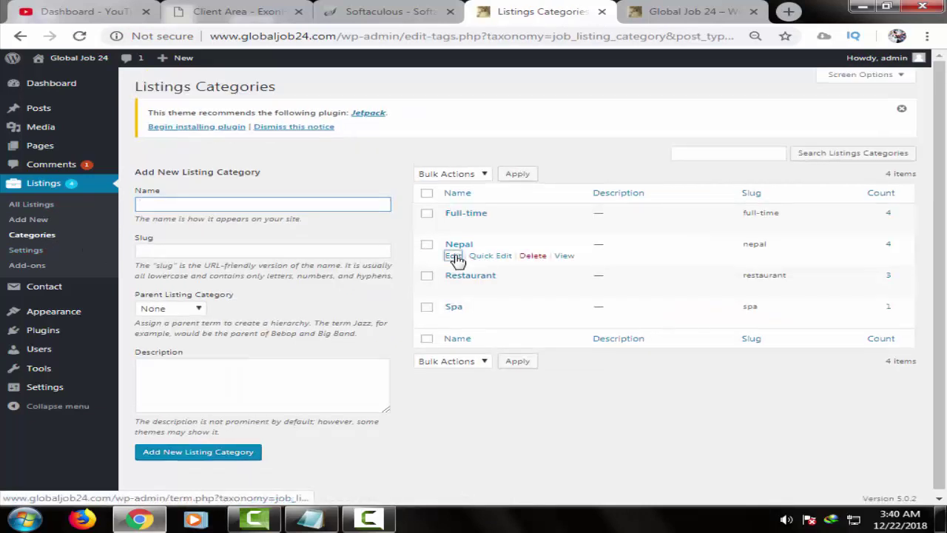
left_click(453, 256)
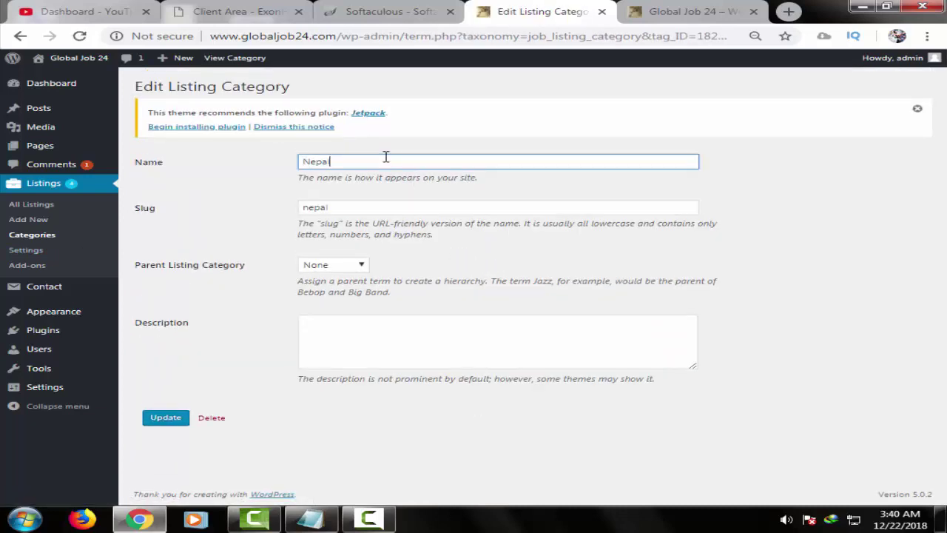
double_click(386, 157)
type("Part-time")
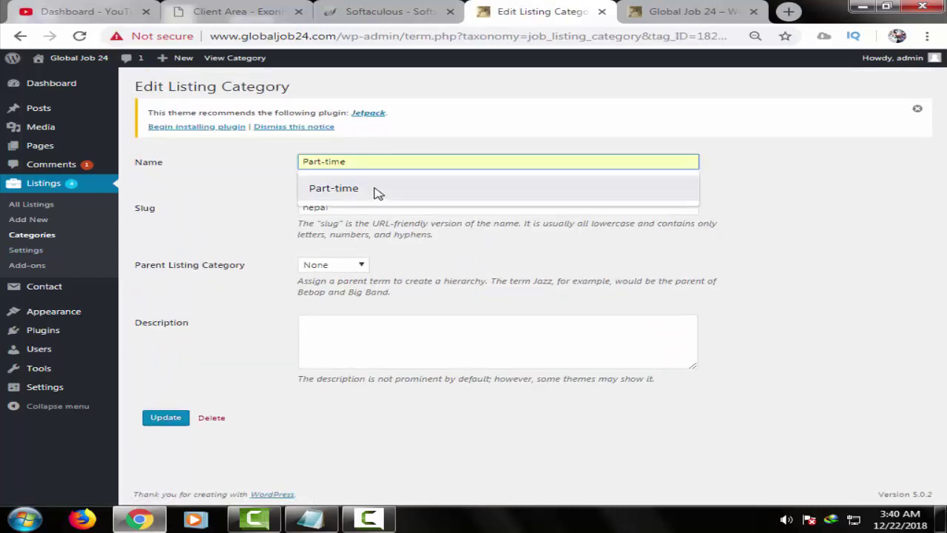
left_click(351, 186)
double_click(364, 207)
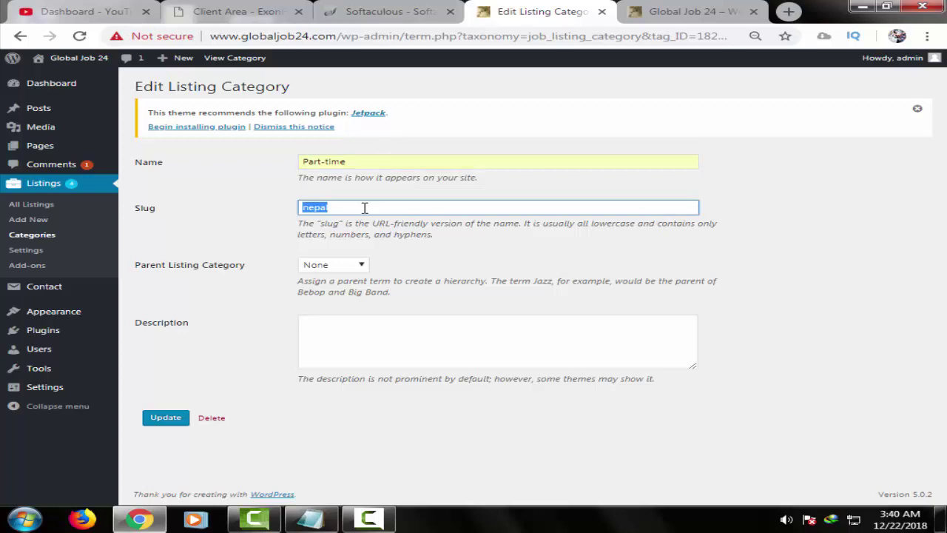
type("p")
left_click(353, 235)
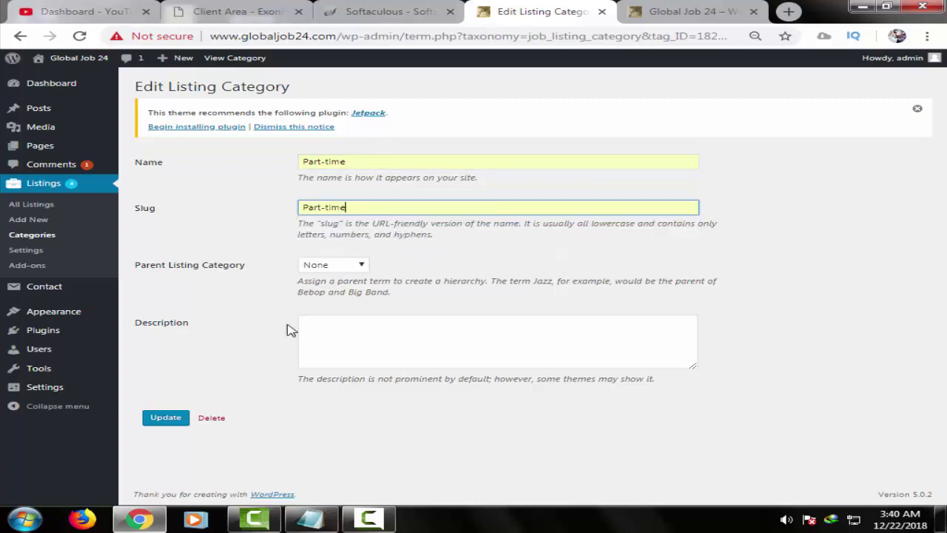
left_click(164, 423)
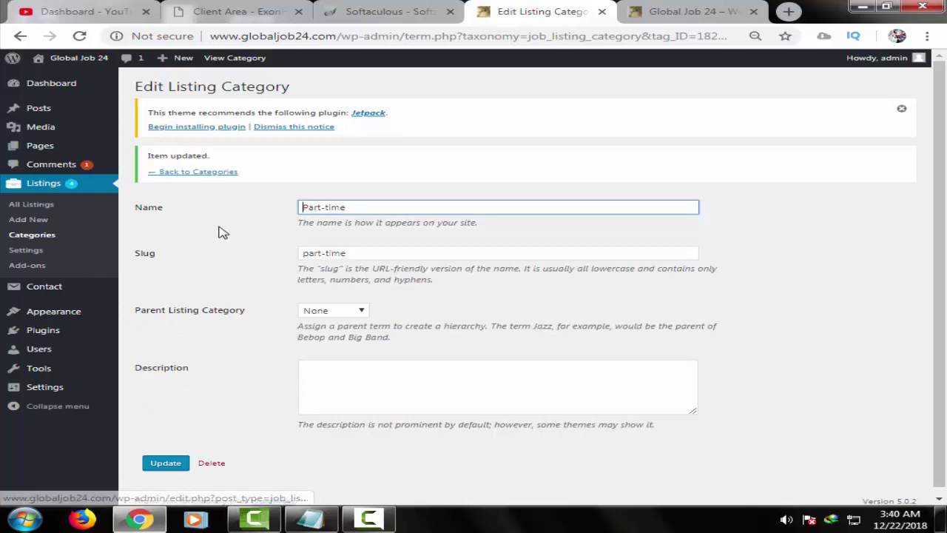
- Rename the Restaurant category to Commission with slug commission and save it
left_click(221, 176)
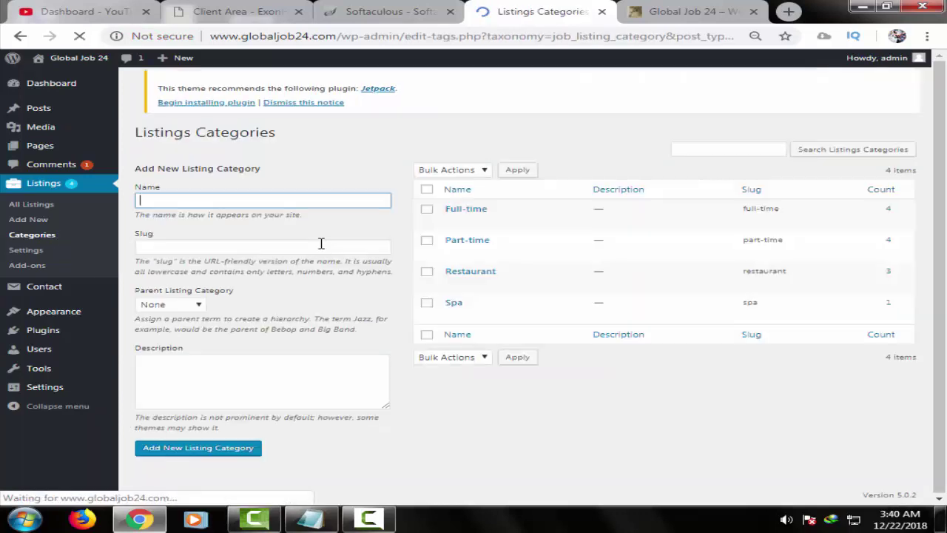
left_click(452, 287)
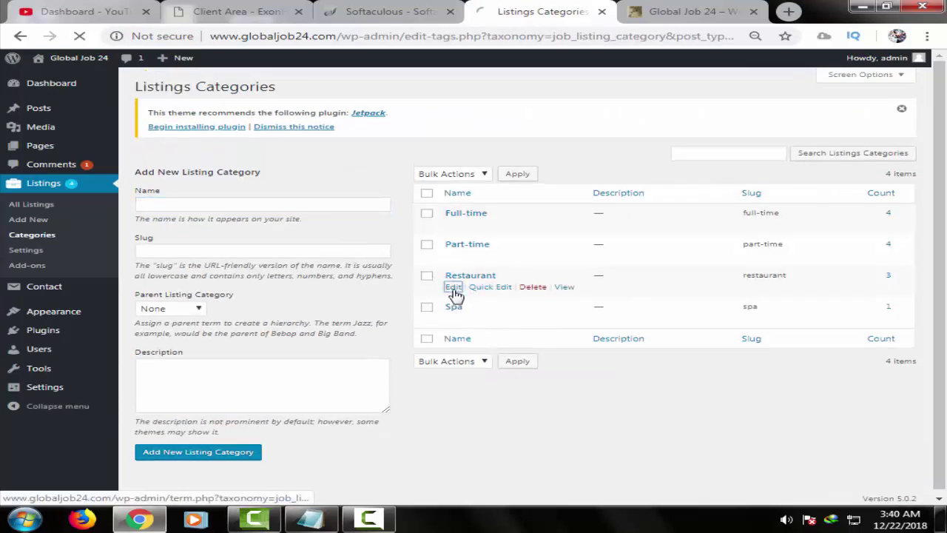
double_click(419, 163)
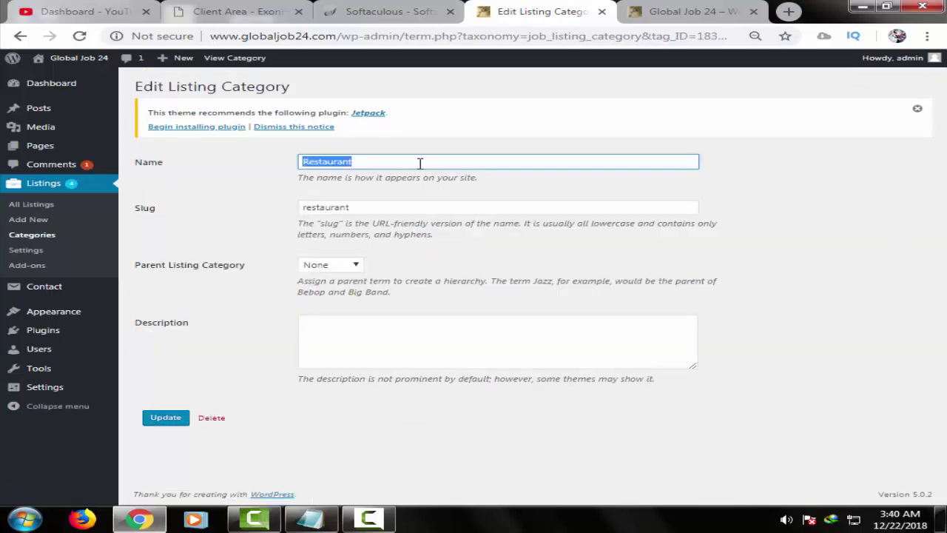
type("c")
left_click(390, 194)
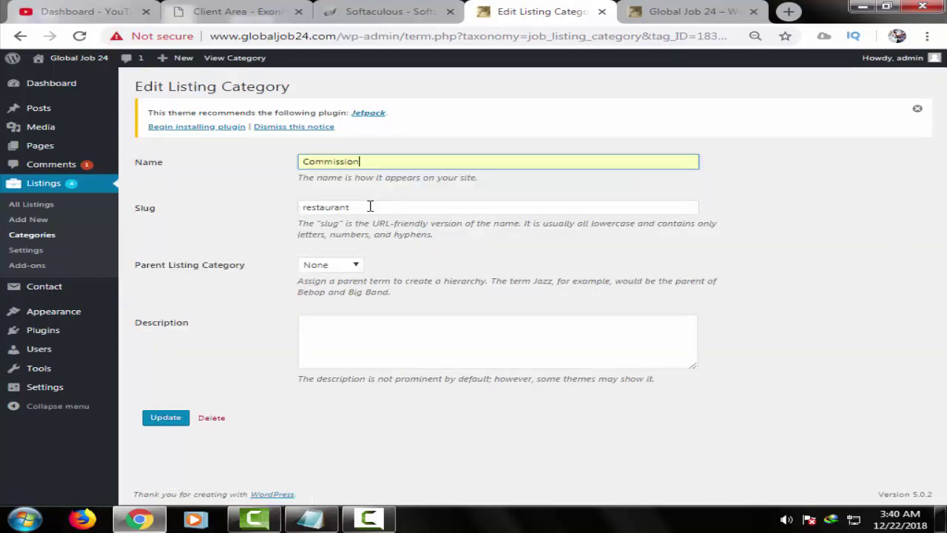
double_click(356, 211)
type("c")
left_click(363, 235)
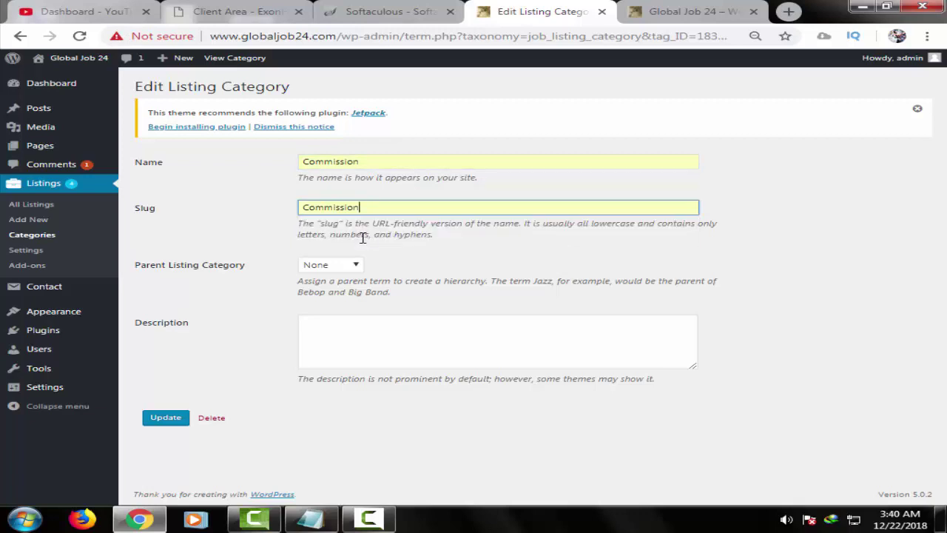
left_click(177, 414)
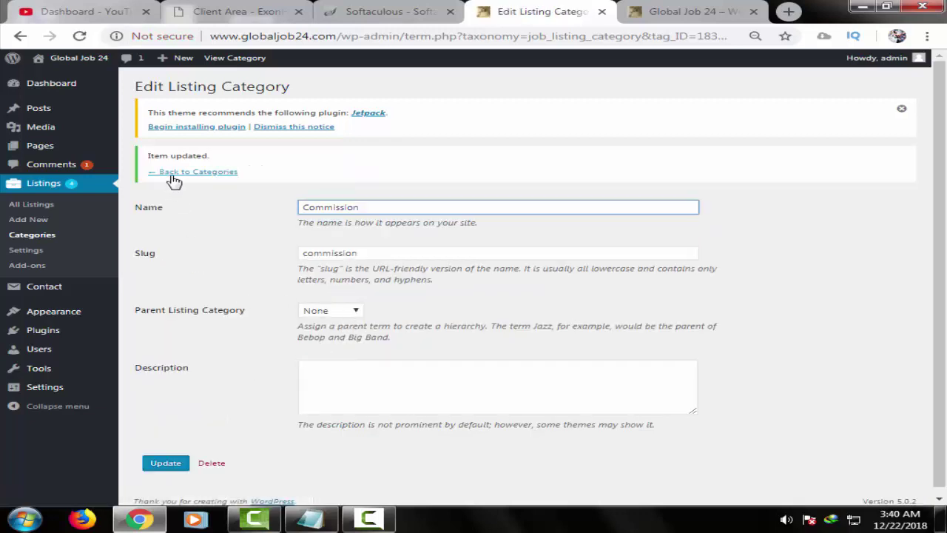
left_click(199, 173)
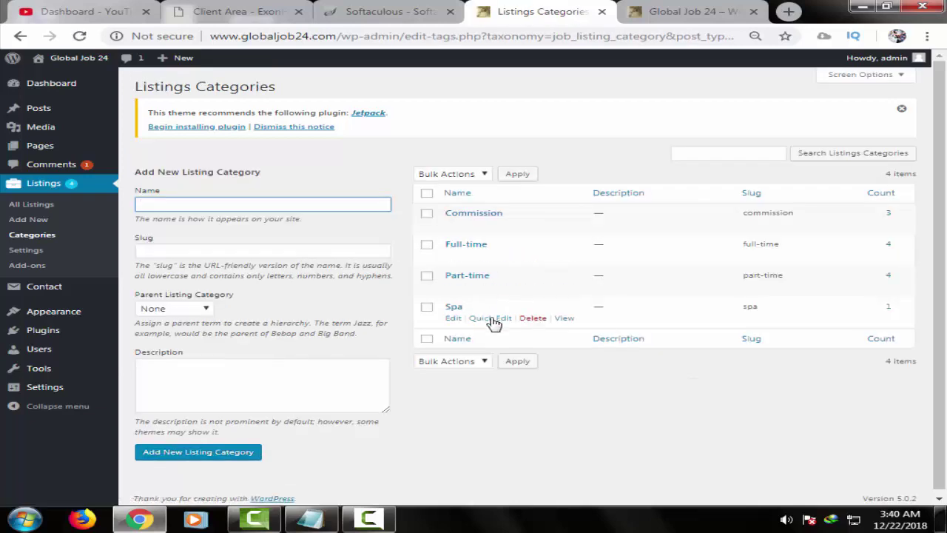
- Permanently delete the Spa listing category and begin editing Commission
left_click(533, 318)
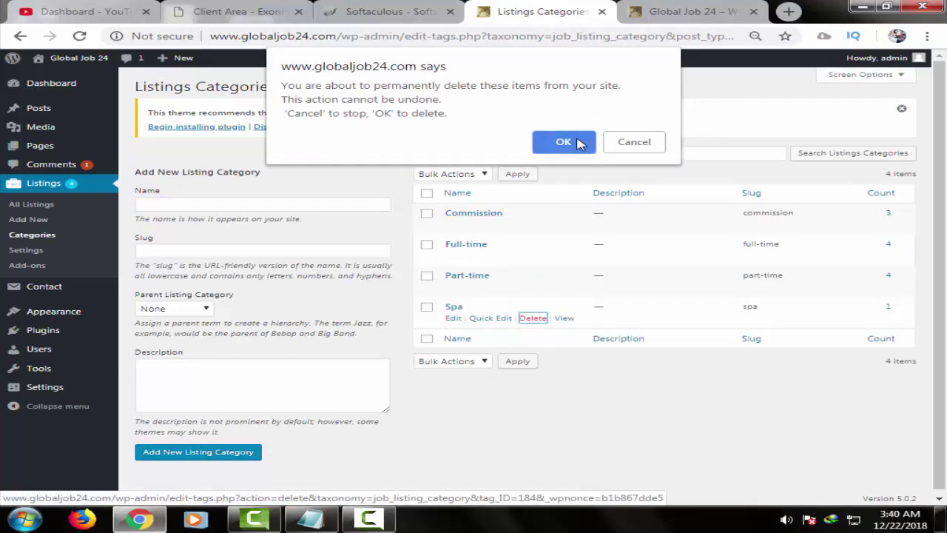
left_click(567, 141)
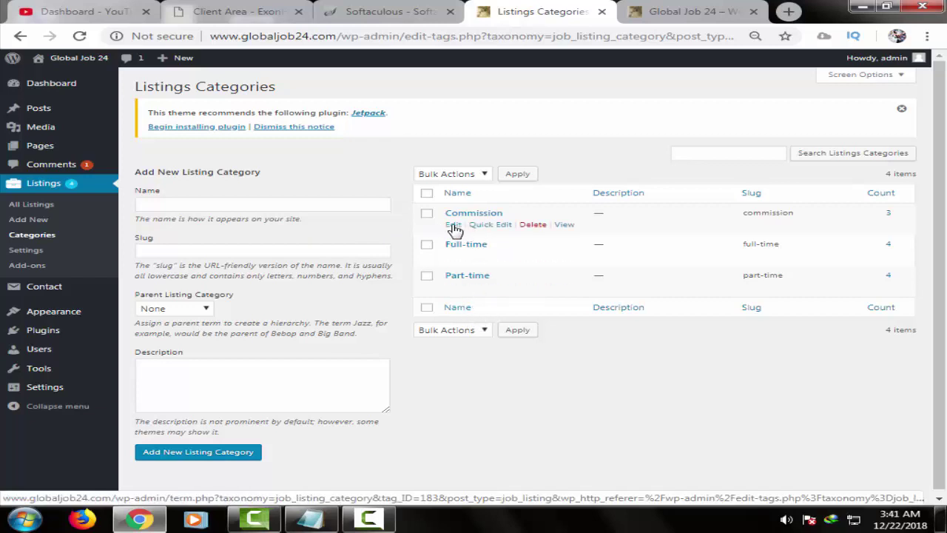
left_click(453, 225)
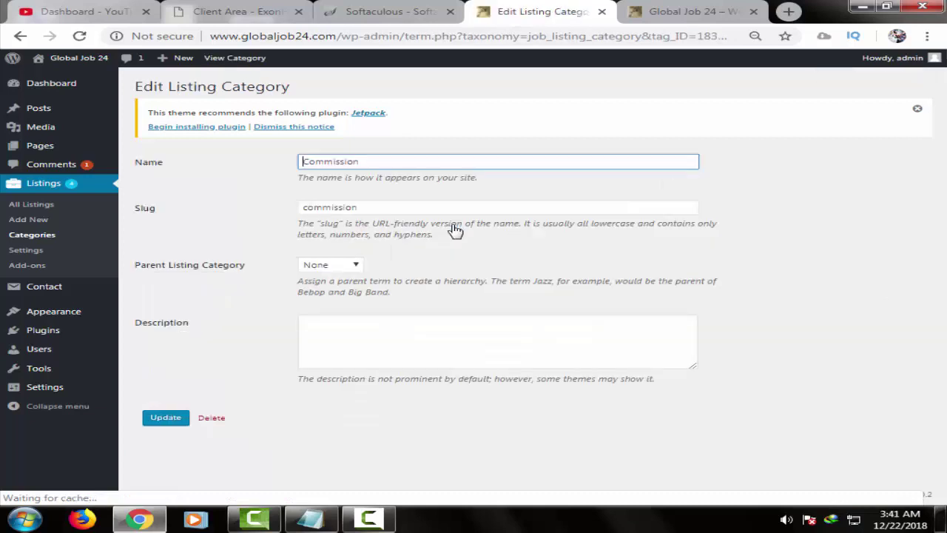
- Rename the Commission category to Temporary with slug temporary and save it
double_click(411, 158)
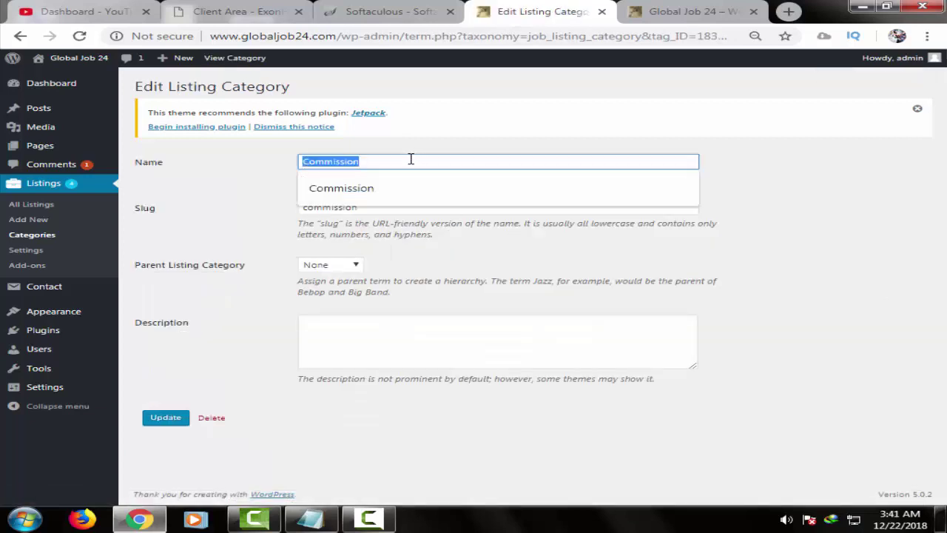
type("p")
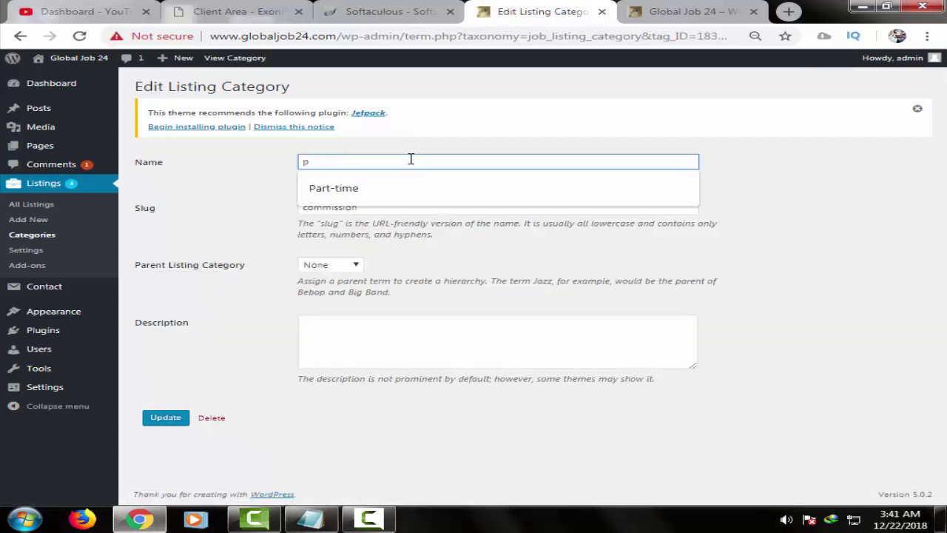
key("BackSpace")
type("c")
key("BackSpace")
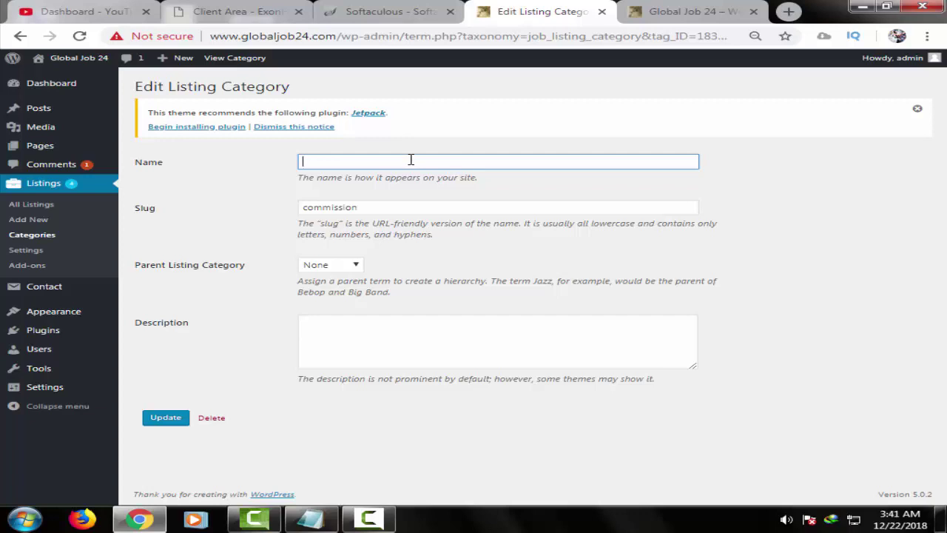
type("t")
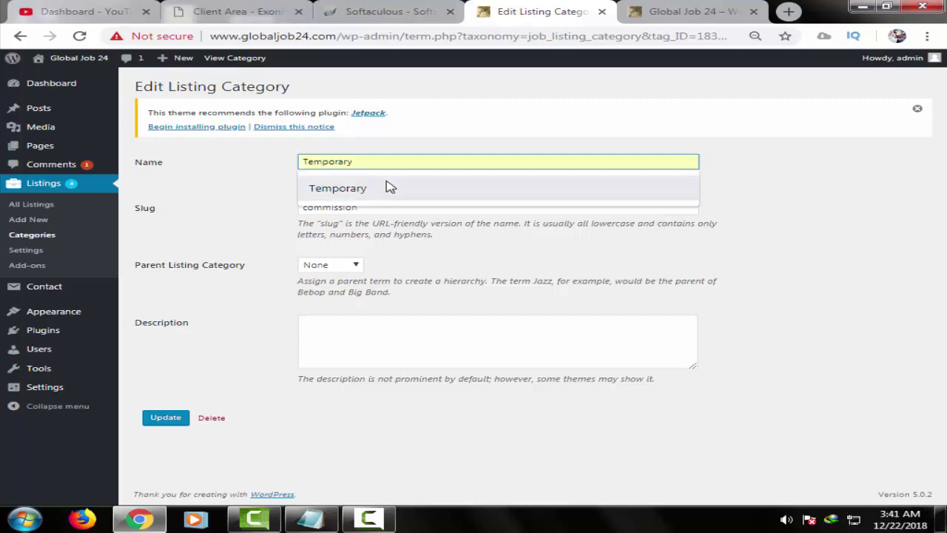
left_click(386, 187)
double_click(377, 202)
type("t")
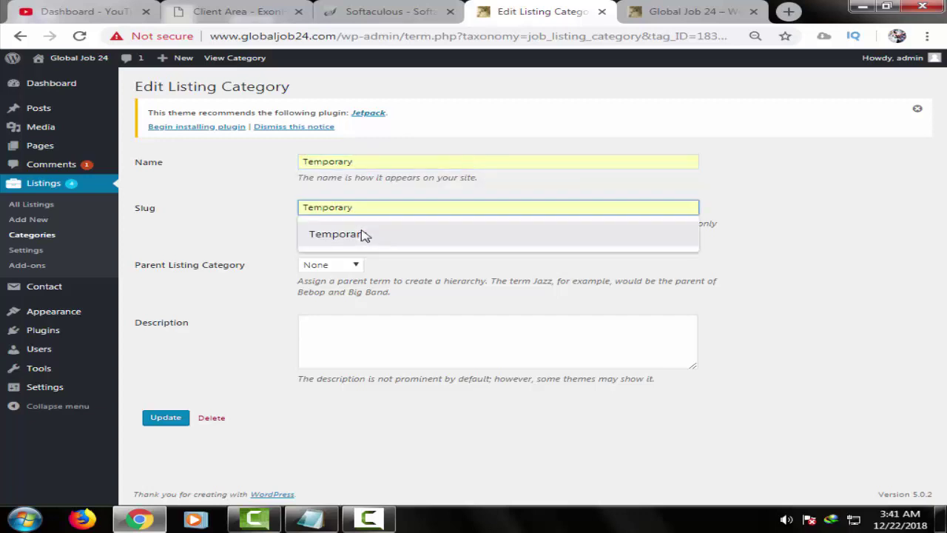
left_click(348, 234)
left_click(165, 420)
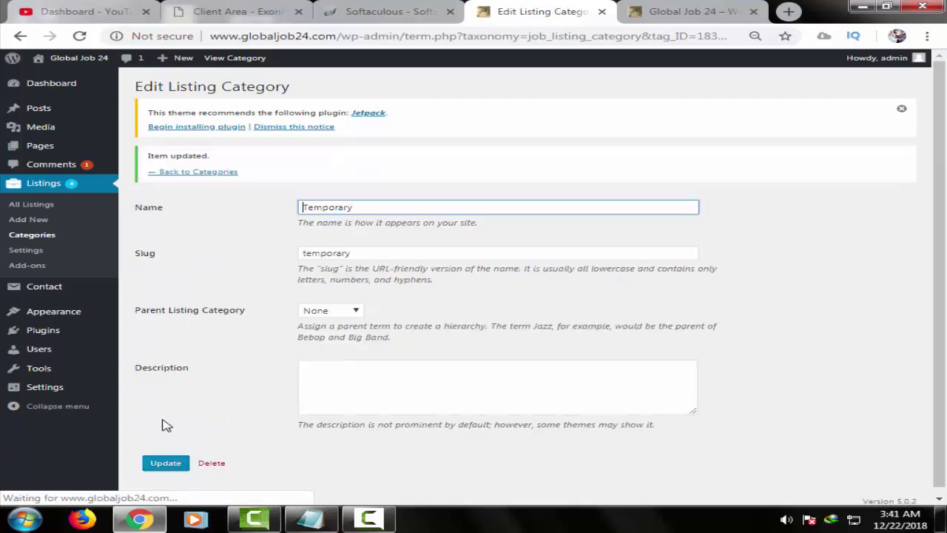
left_click(52, 237)
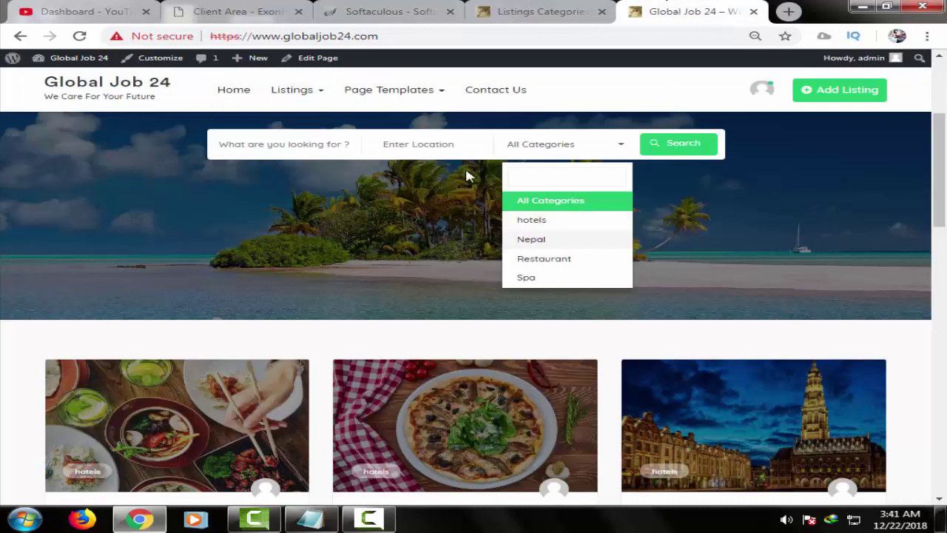
- Reload the Global Job 24 home page and check the category dropdown shows Full-time, Part-time, Temporary
left_click(291, 37)
key("Return")
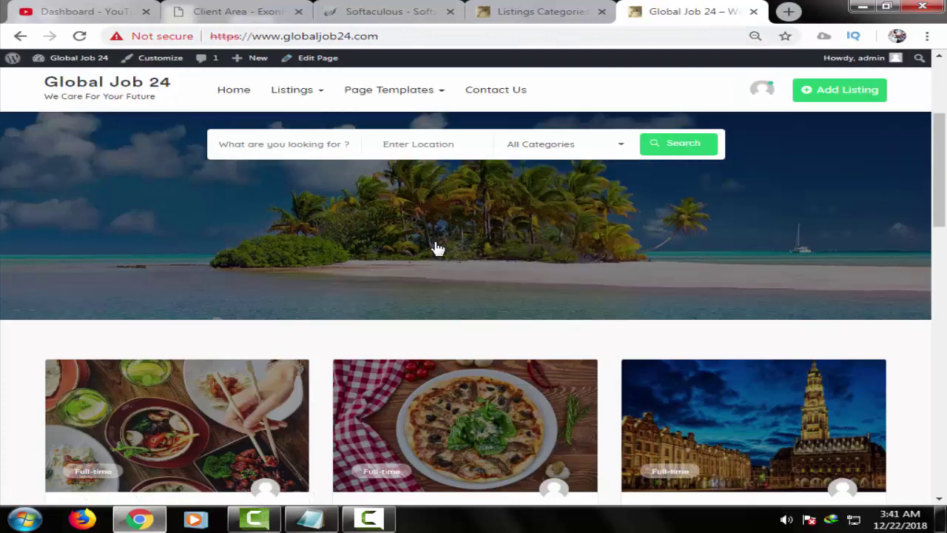
left_click(608, 145)
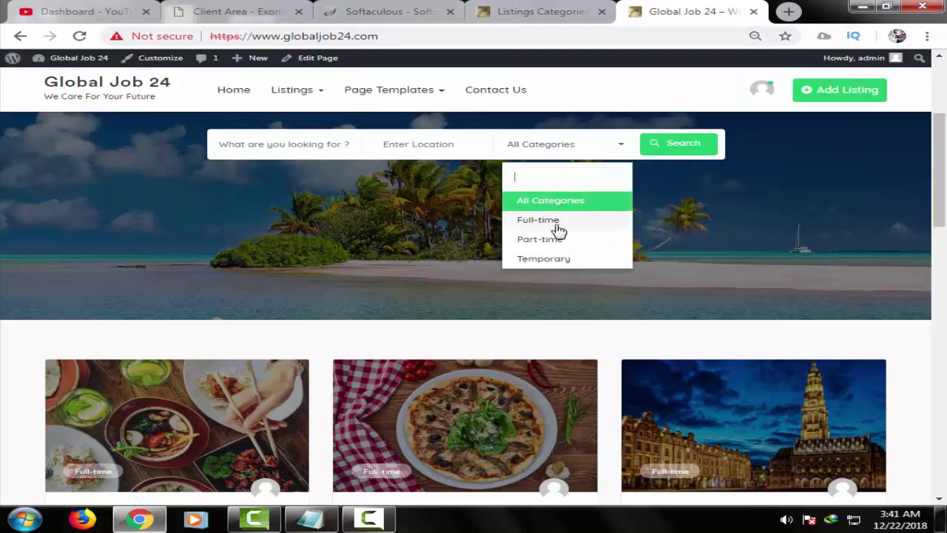
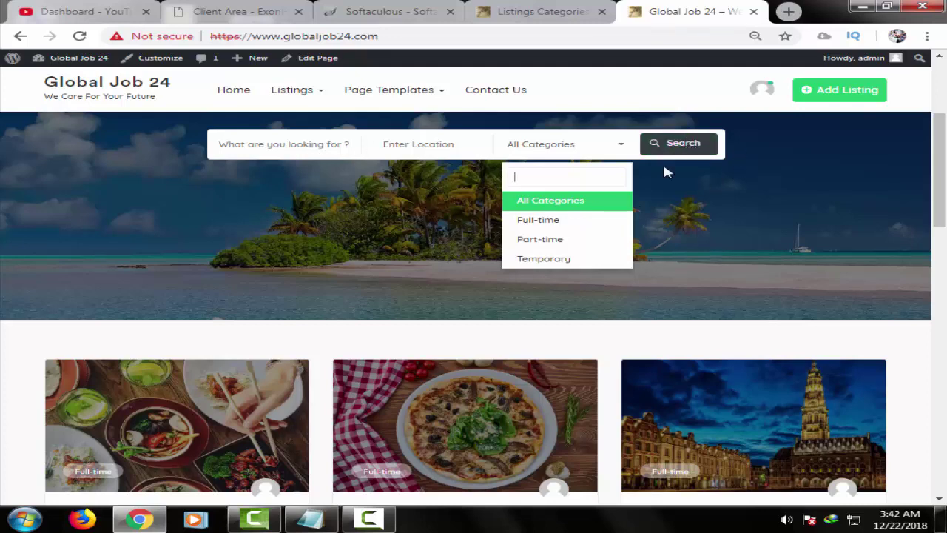
- Switch to the admin Listings Categories page, which lists Full-time, Part-time and Temporary
left_click(567, 9)
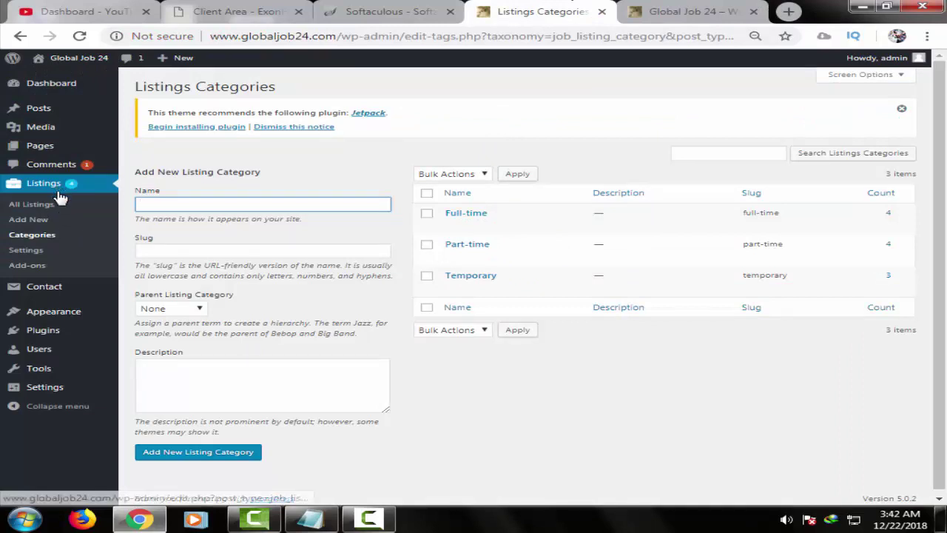
- Review the three 'Contact form 1' contact forms, then bring up the Robolist Lite theme file editor
mouse_move(44, 294)
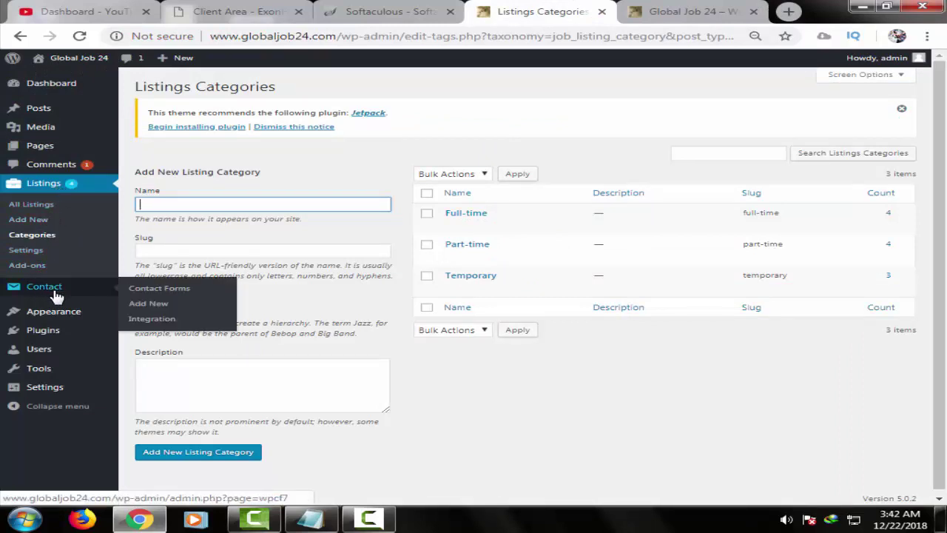
left_click(170, 295)
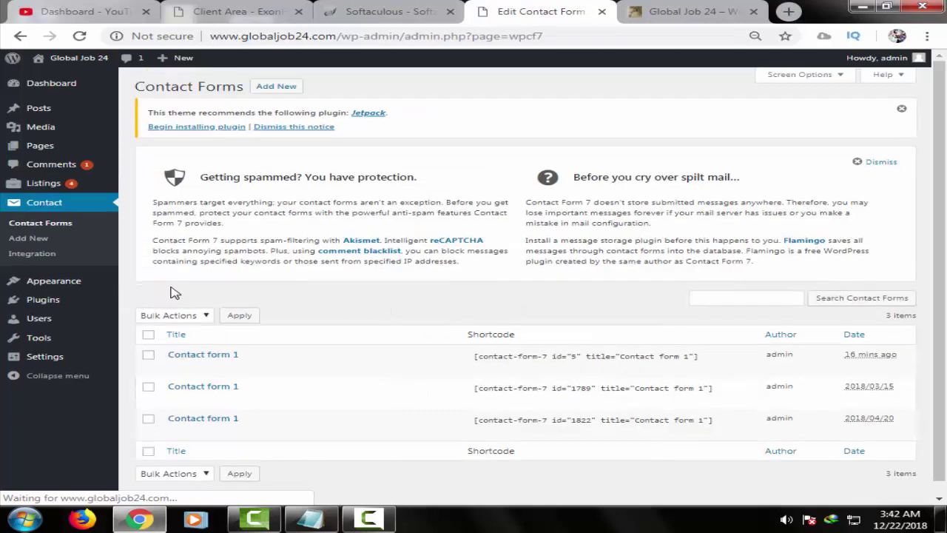
scroll(395, 338, "down", 1)
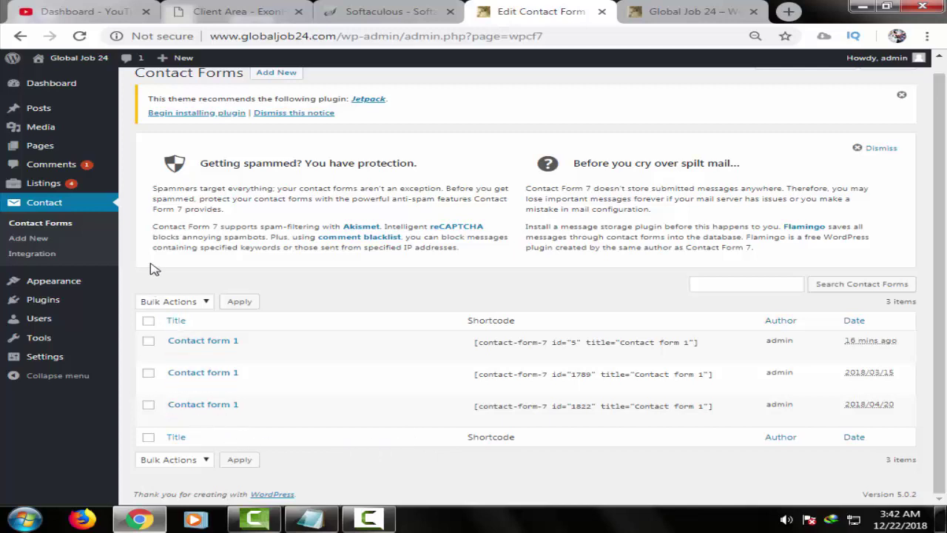
mouse_move(59, 288)
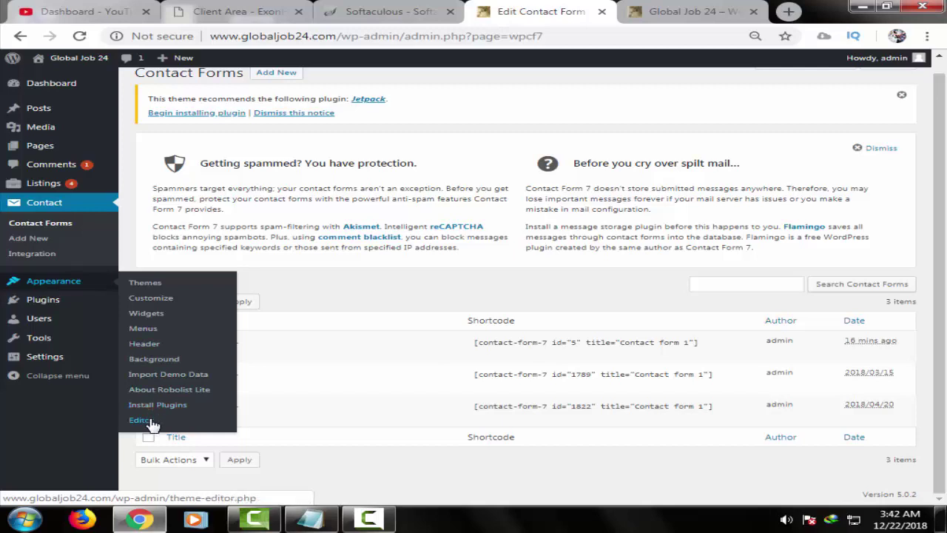
left_click(139, 419)
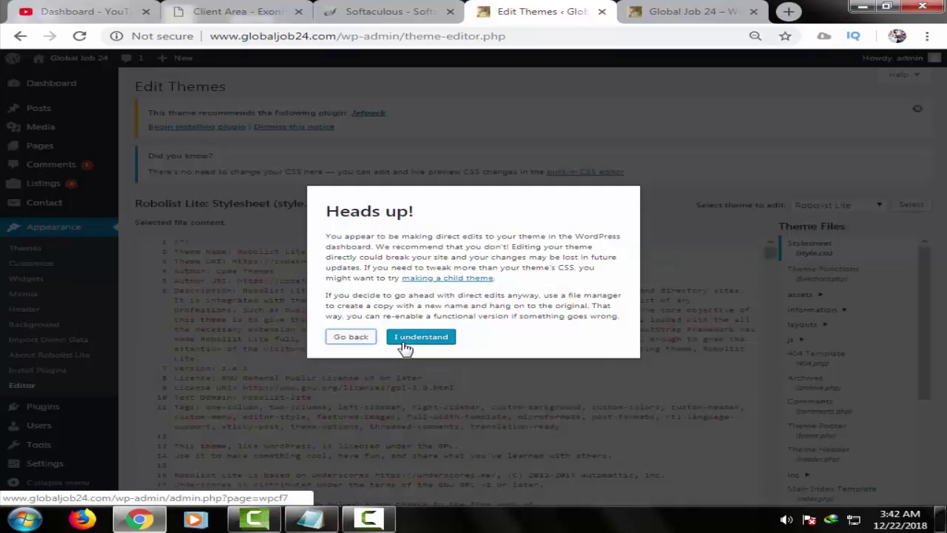
- Accept the direct-edit warning and scroll through Robolist Lite's style.css to its gallery rules
left_click(419, 340)
scroll(676, 363, "down", 2)
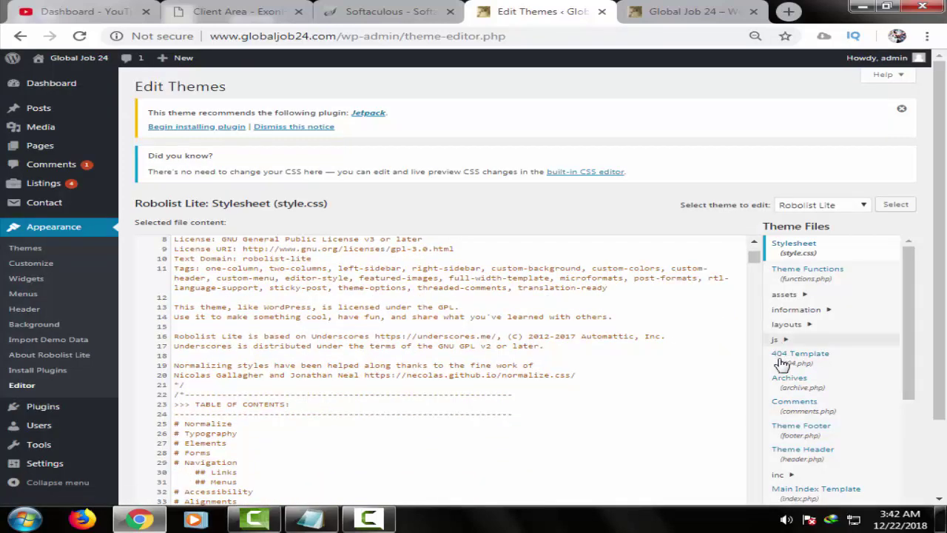
scroll(825, 423, "down", 3)
scroll(755, 479, "down", 20)
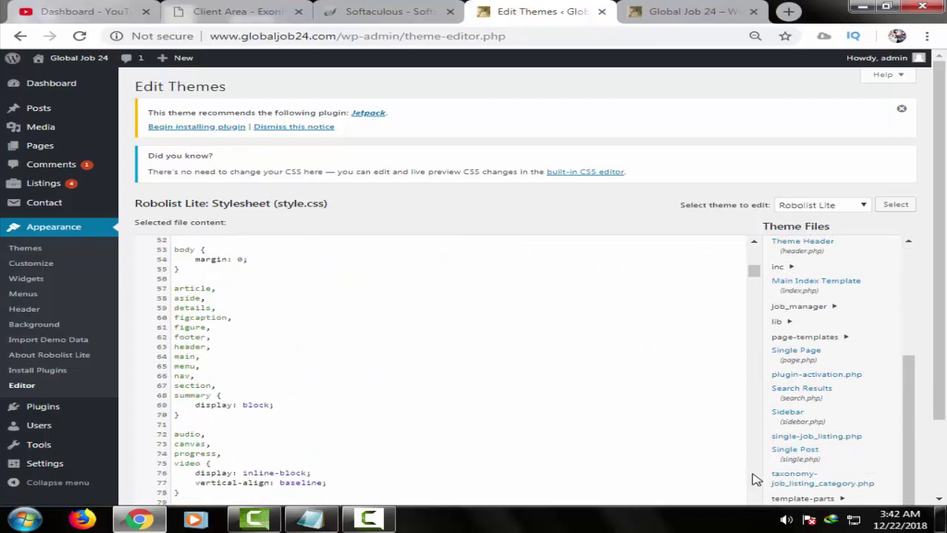
scroll(753, 429, "down", 10)
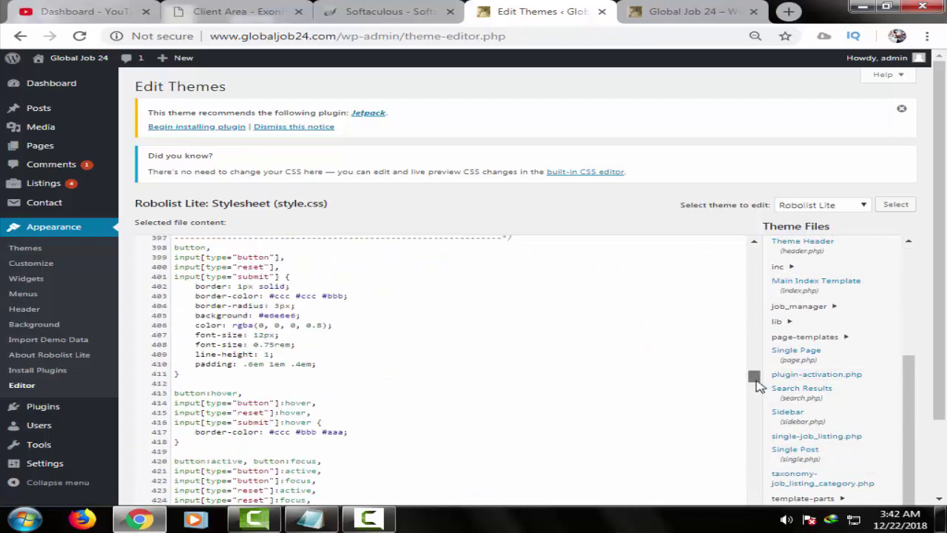
scroll(748, 429, "down", 15)
scroll(747, 464, "down", 20)
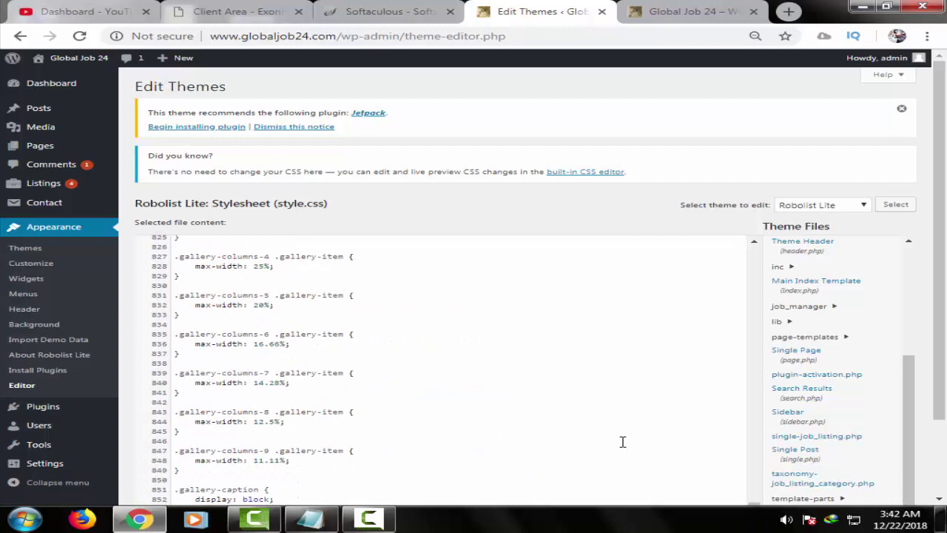
scroll(622, 441, "down", 2)
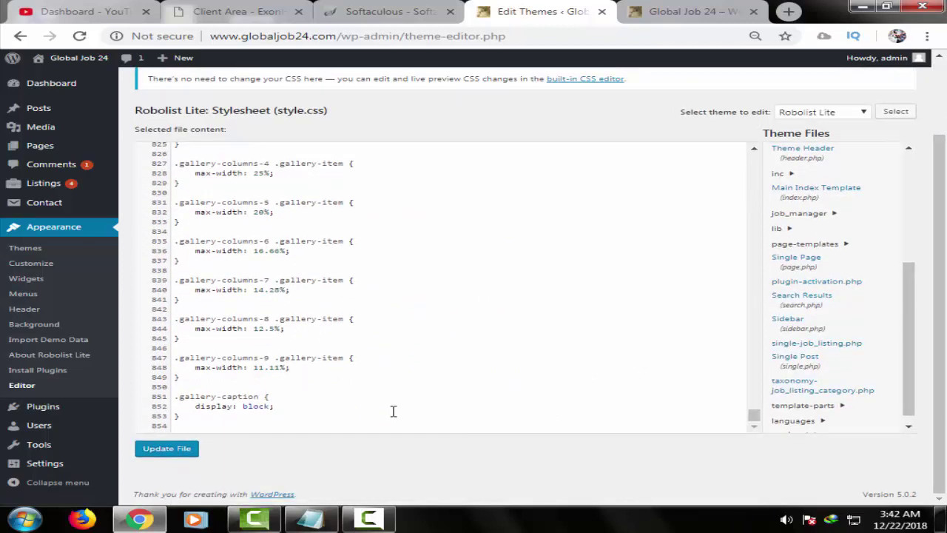
scroll(413, 340, "up", 4)
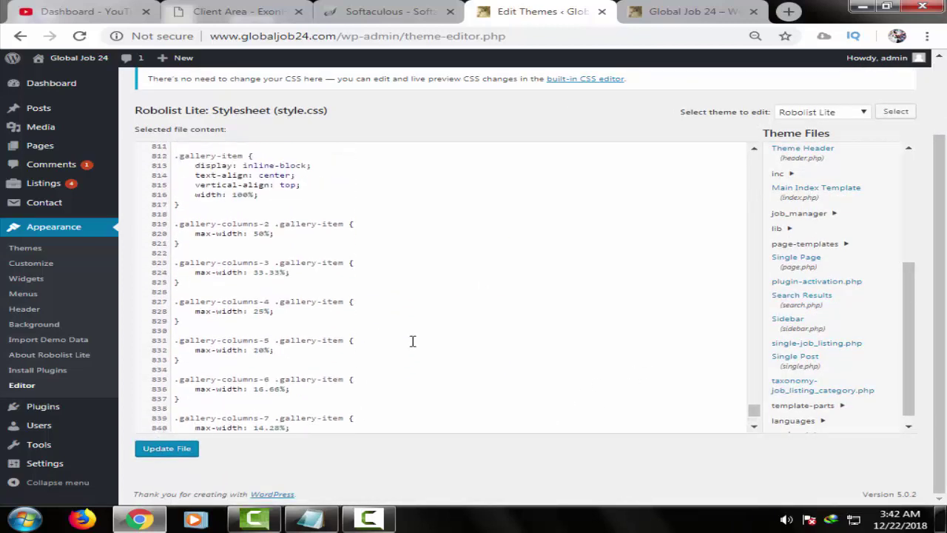
scroll(413, 341, "up", 5)
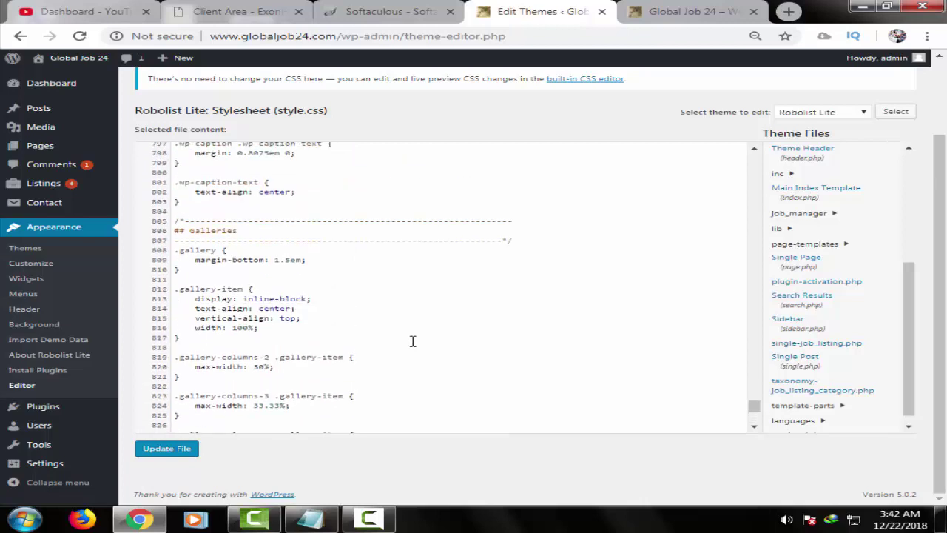
scroll(518, 279, "up", 2)
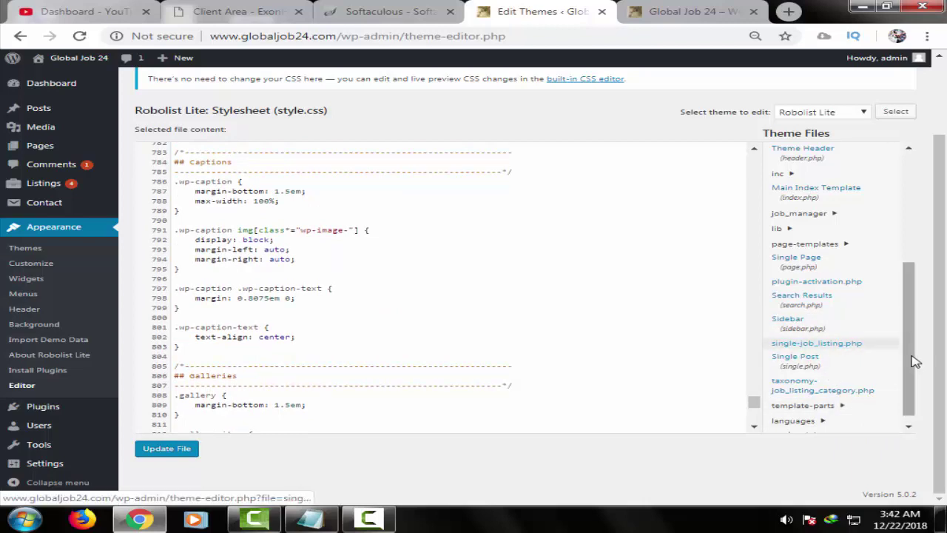
- Scroll the Theme Files list, then switch to the Global Job 24 public homepage
left_click_drag(908, 379, 912, 415)
scroll(371, 347, "down", 6)
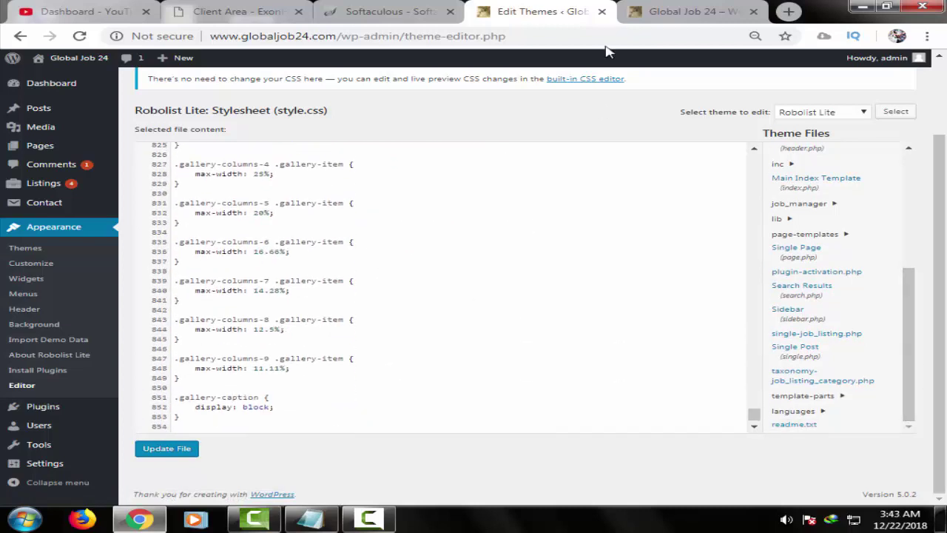
left_click(679, 9)
scroll(941, 442, "down", 1)
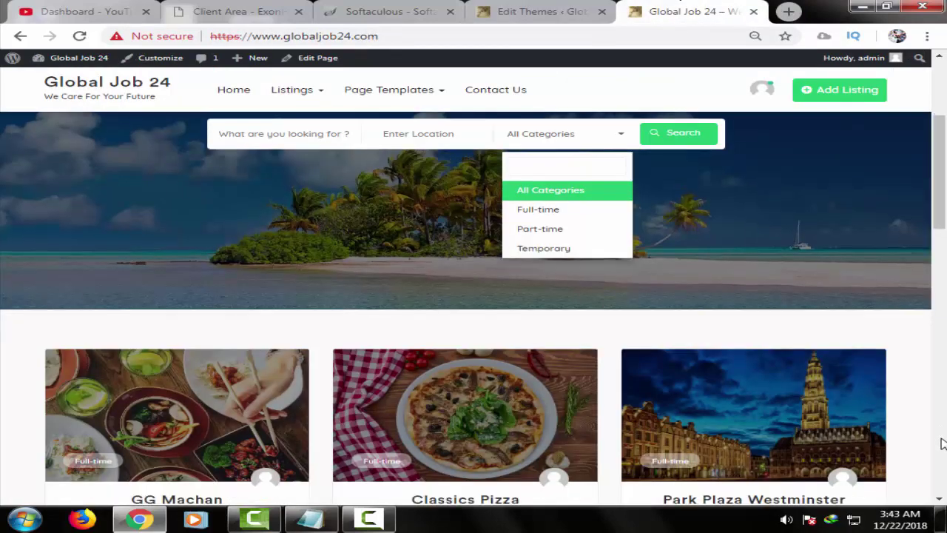
scroll(942, 442, "down", 15)
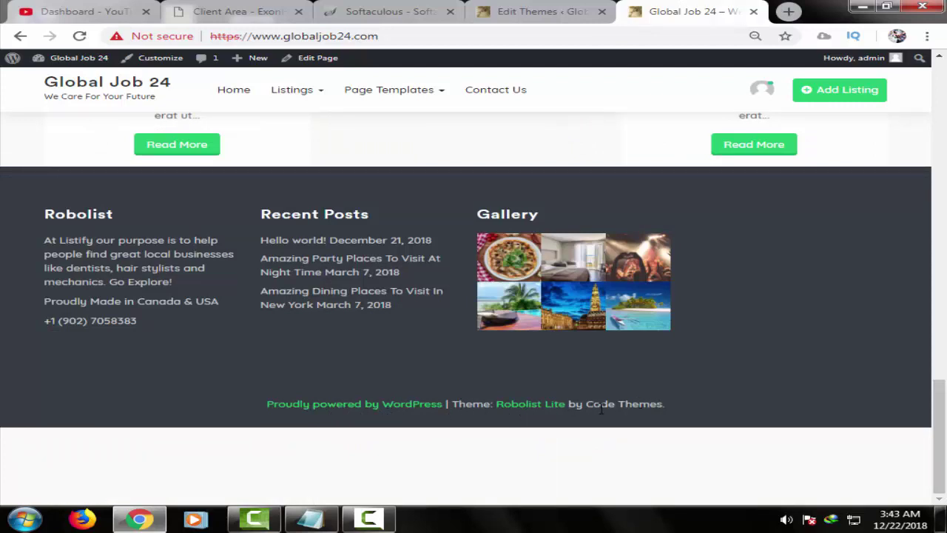
left_click(560, 10)
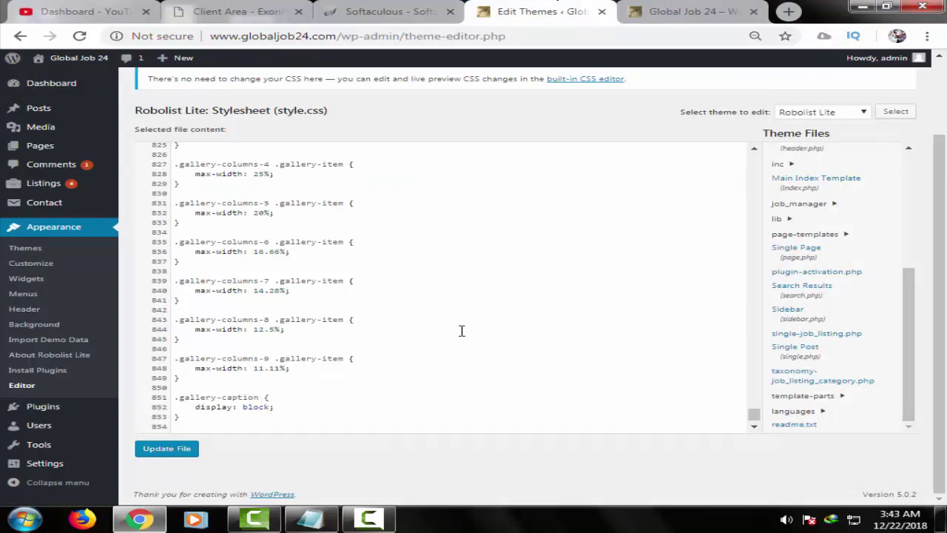
scroll(625, 335, "up", 4)
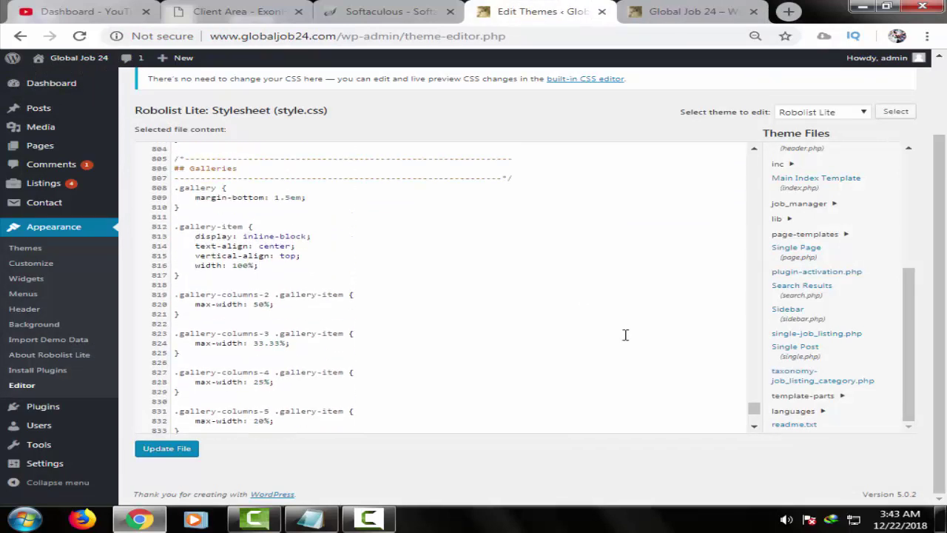
scroll(625, 334, "up", 3)
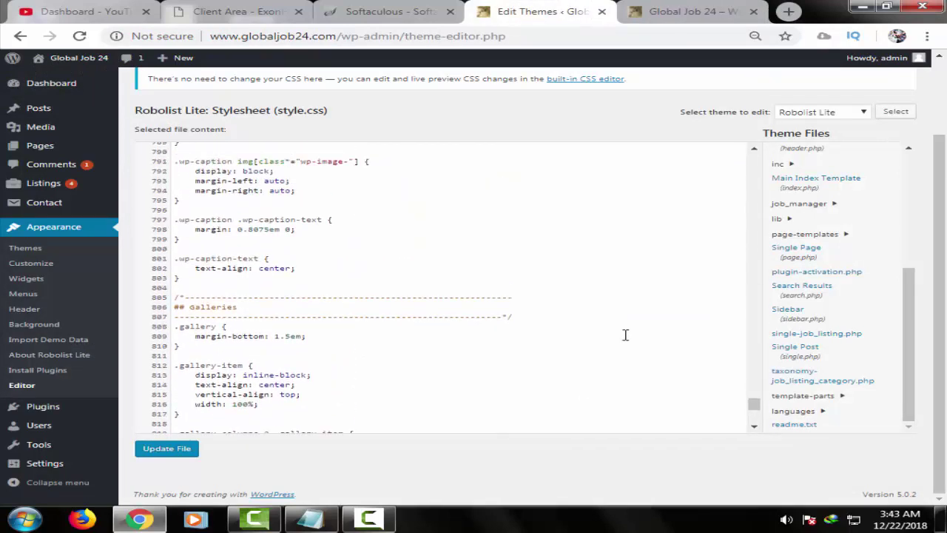
scroll(625, 334, "up", 3)
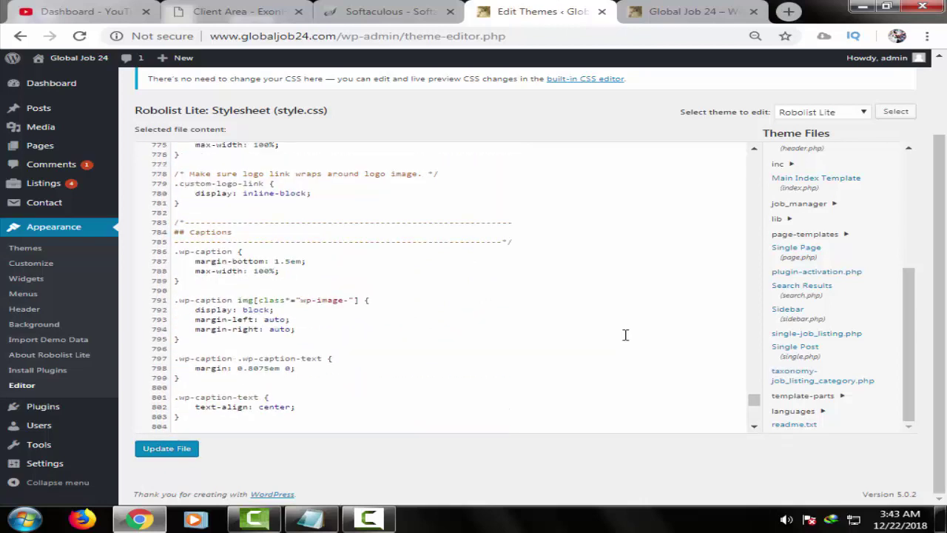
scroll(625, 334, "up", 2)
scroll(625, 334, "up", 2)
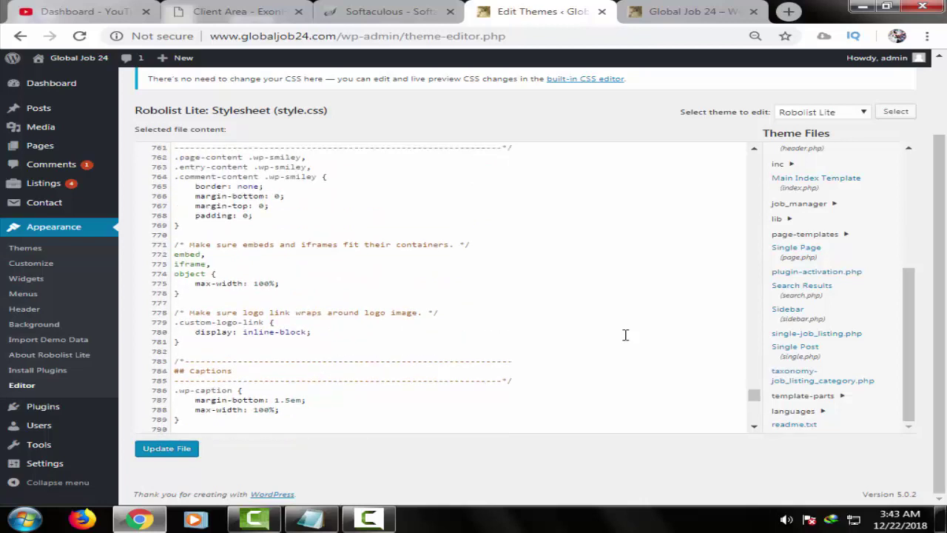
scroll(625, 334, "up", 2)
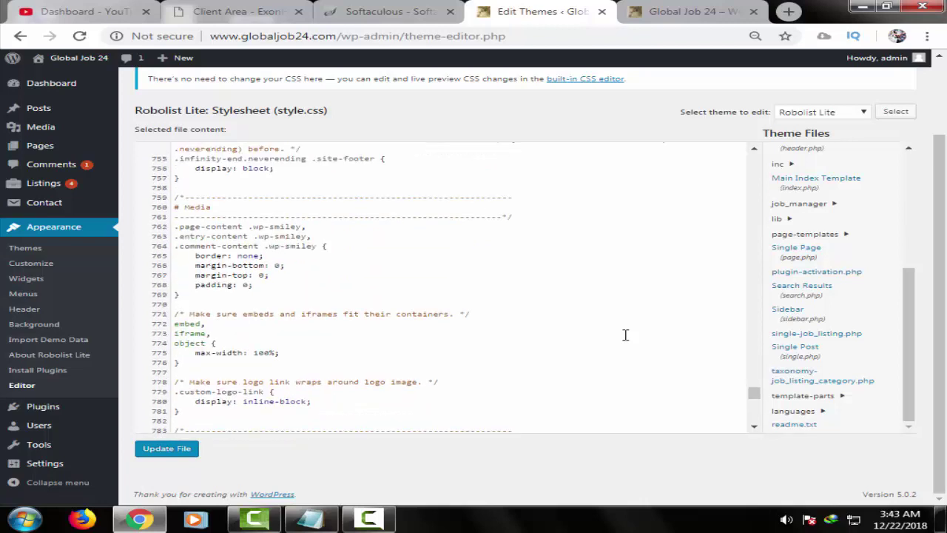
scroll(625, 335, "up", 2)
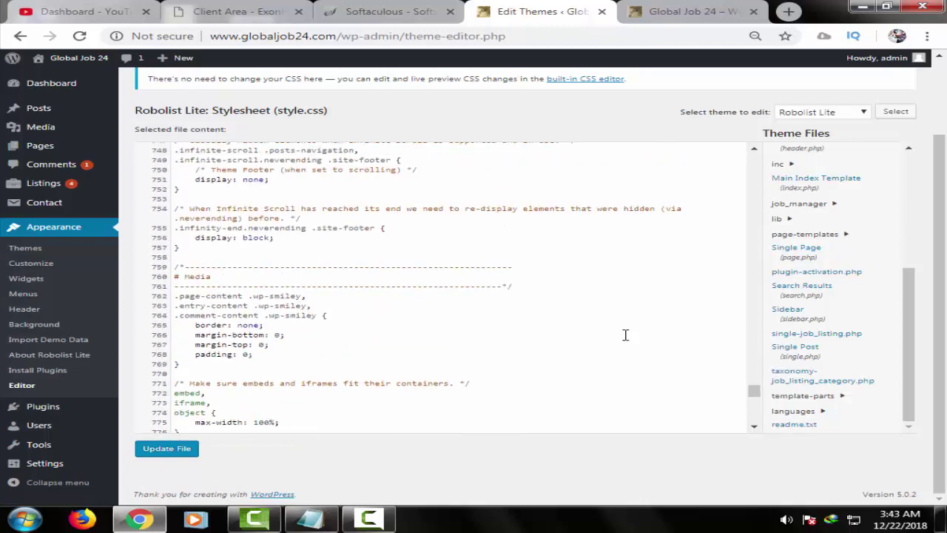
scroll(625, 335, "up", 2)
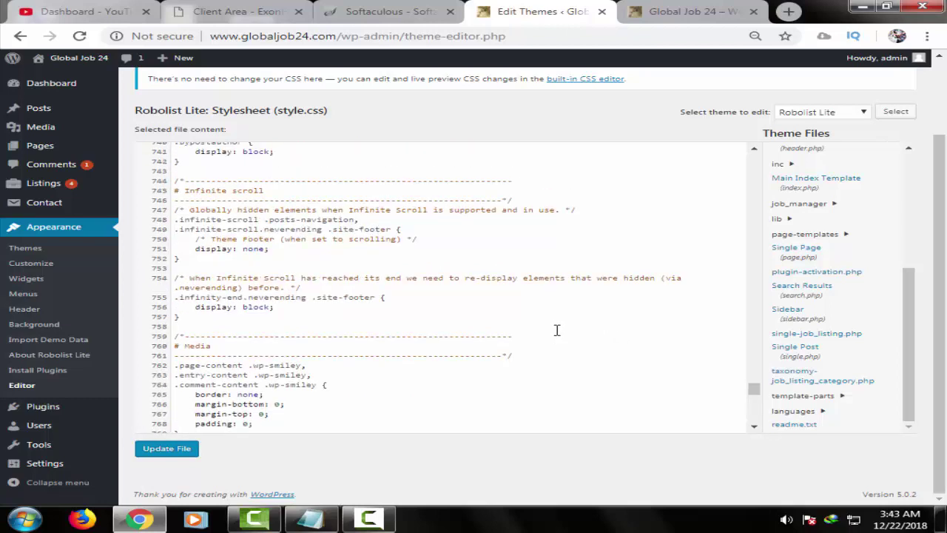
scroll(556, 324, "up", 8)
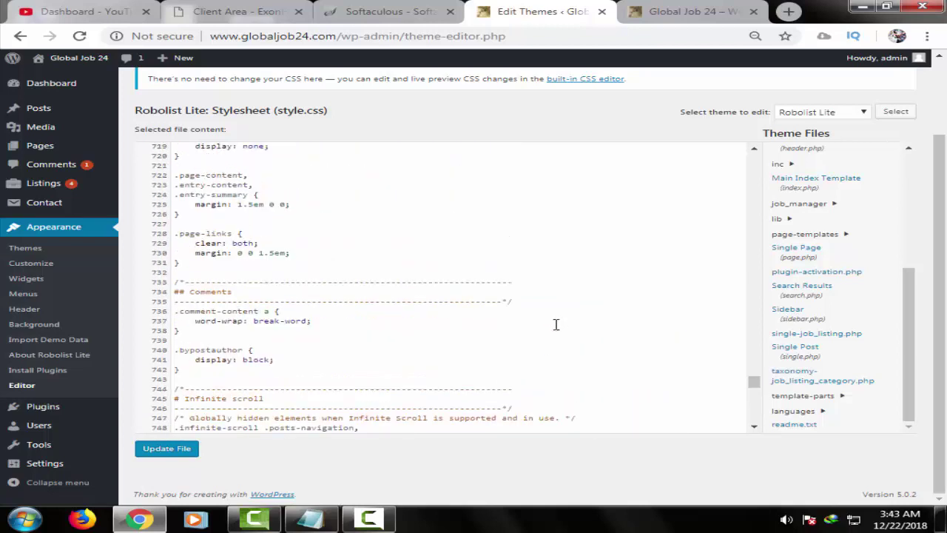
scroll(556, 322, "up", 2)
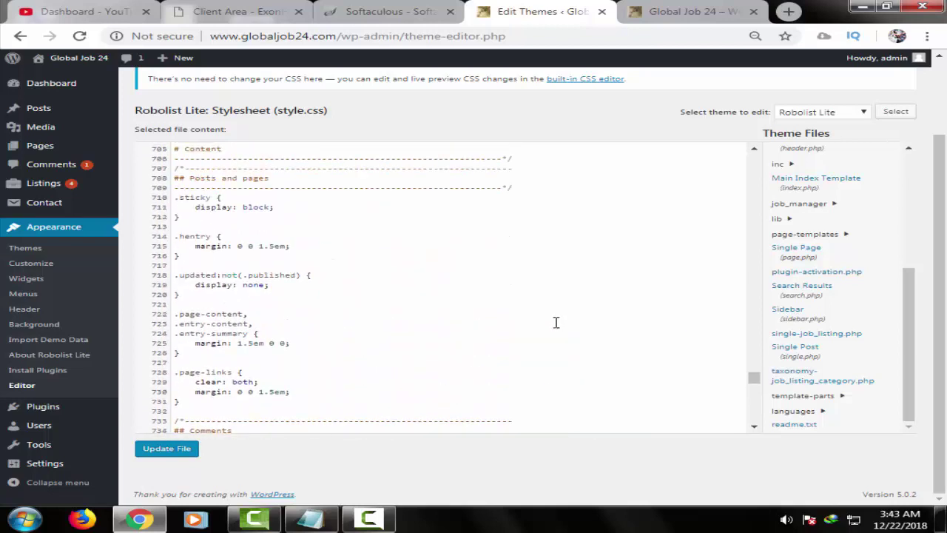
scroll(551, 314, "up", 6)
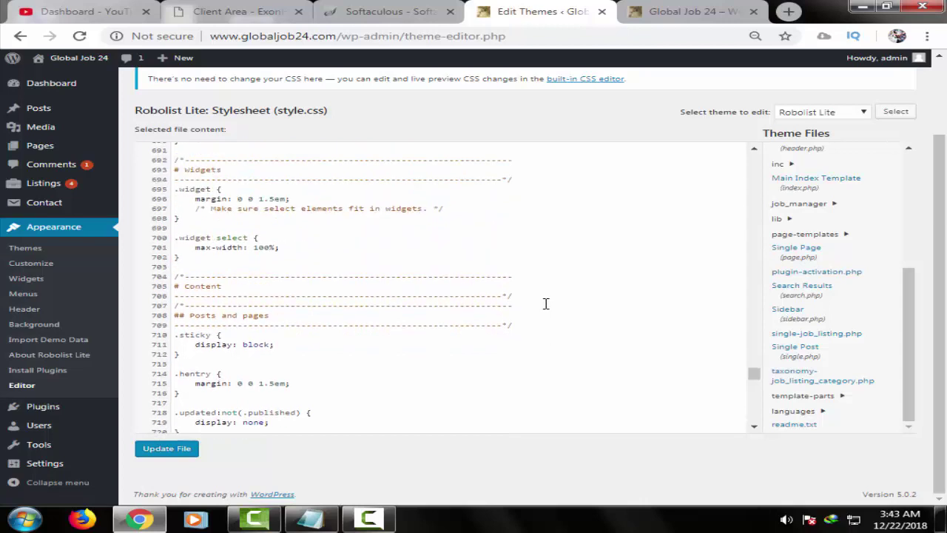
scroll(545, 303, "up", 2)
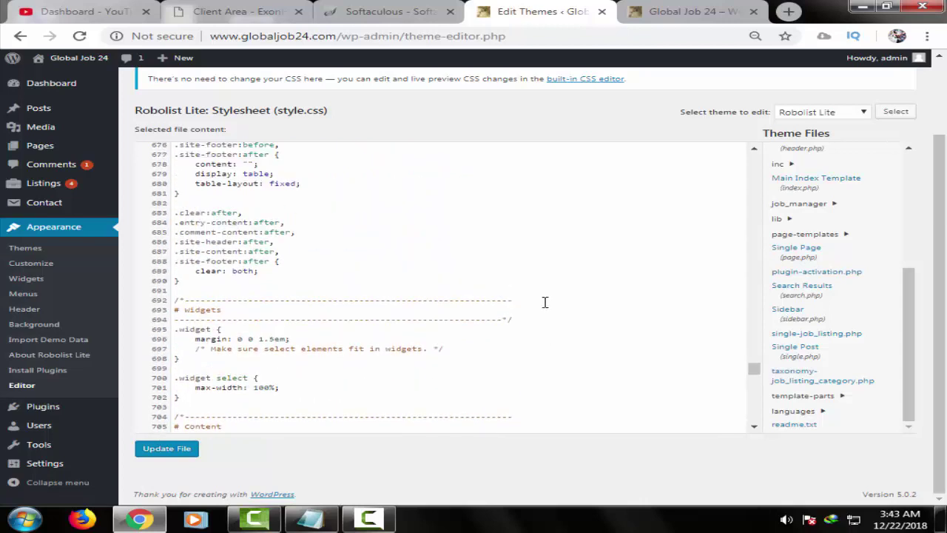
scroll(545, 301, "up", 2)
scroll(544, 302, "up", 6)
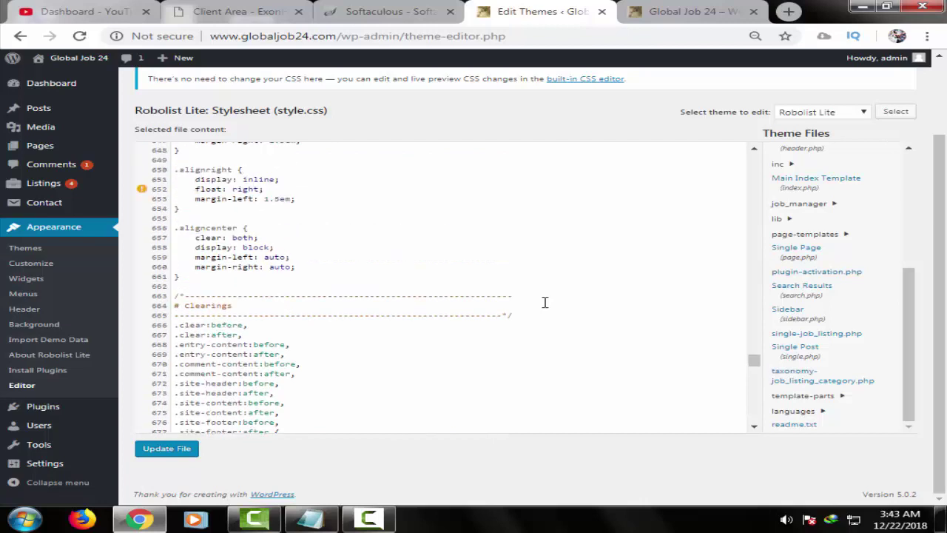
scroll(545, 301, "up", 6)
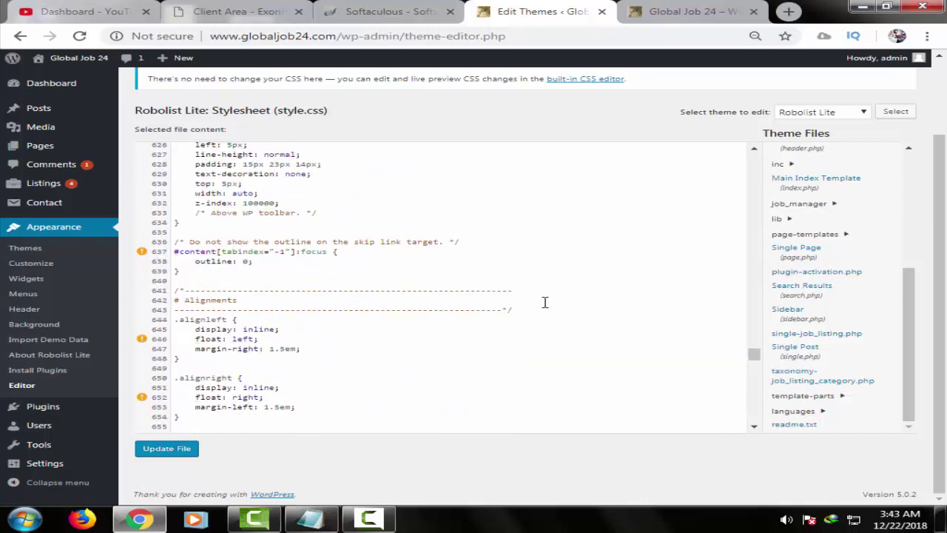
scroll(545, 302, "up", 2)
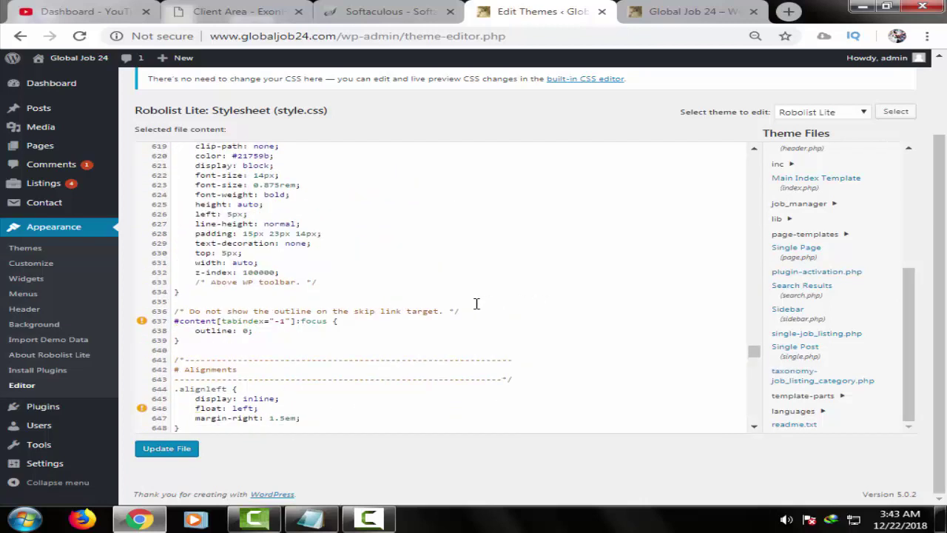
scroll(419, 286, "down", 3)
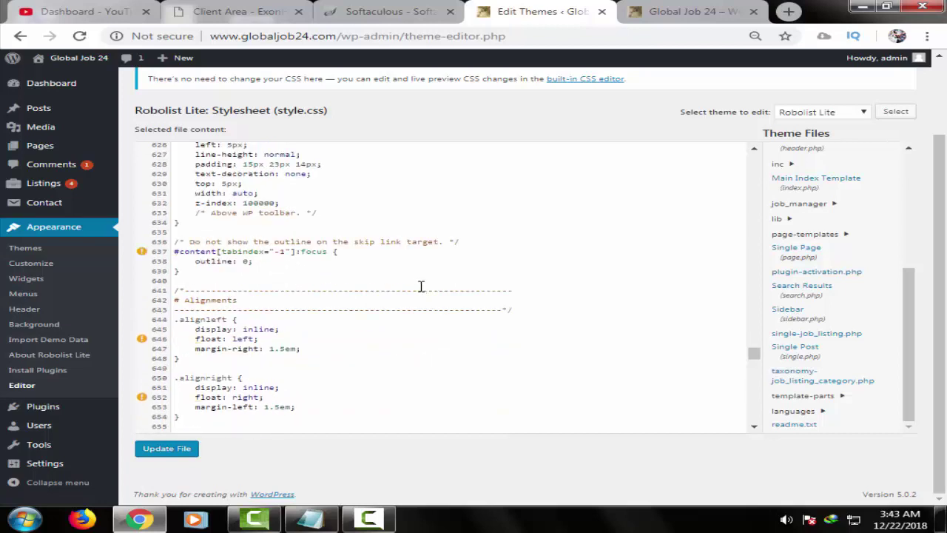
scroll(419, 285, "up", 3)
scroll(418, 284, "up", 8)
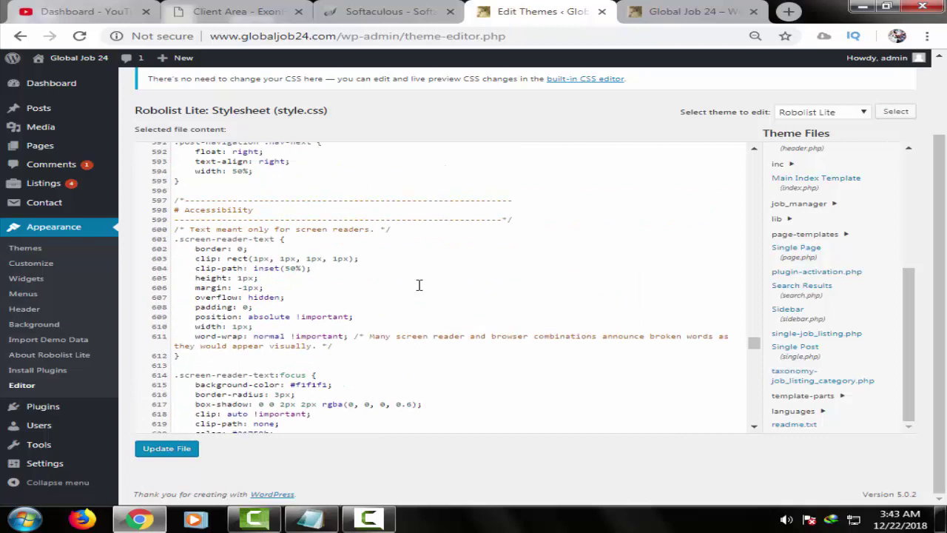
scroll(418, 285, "up", 2)
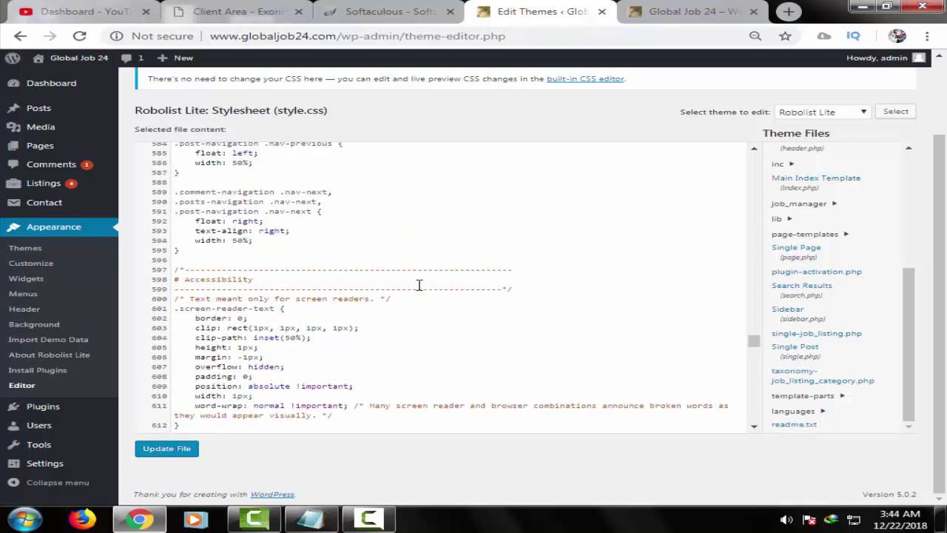
scroll(418, 285, "up", 4)
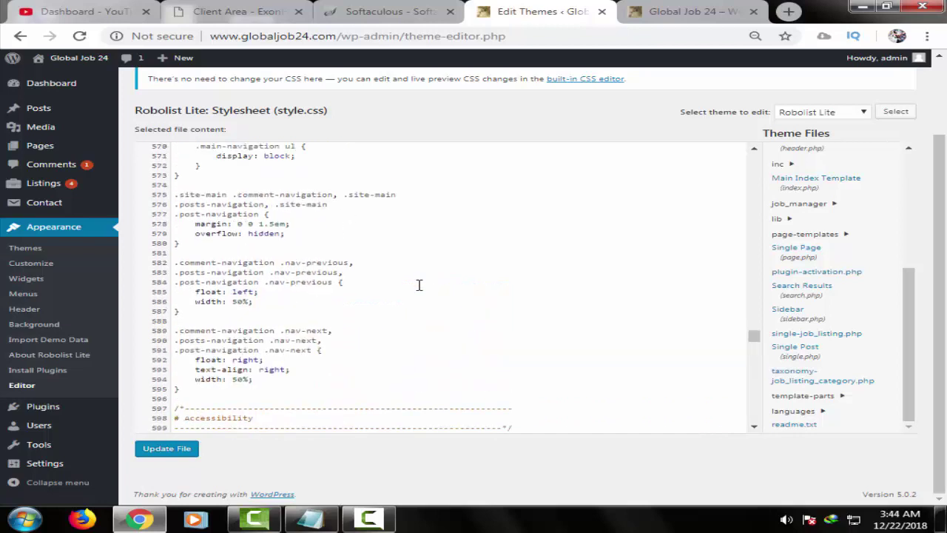
scroll(419, 285, "up", 2)
scroll(604, 289, "up", 3)
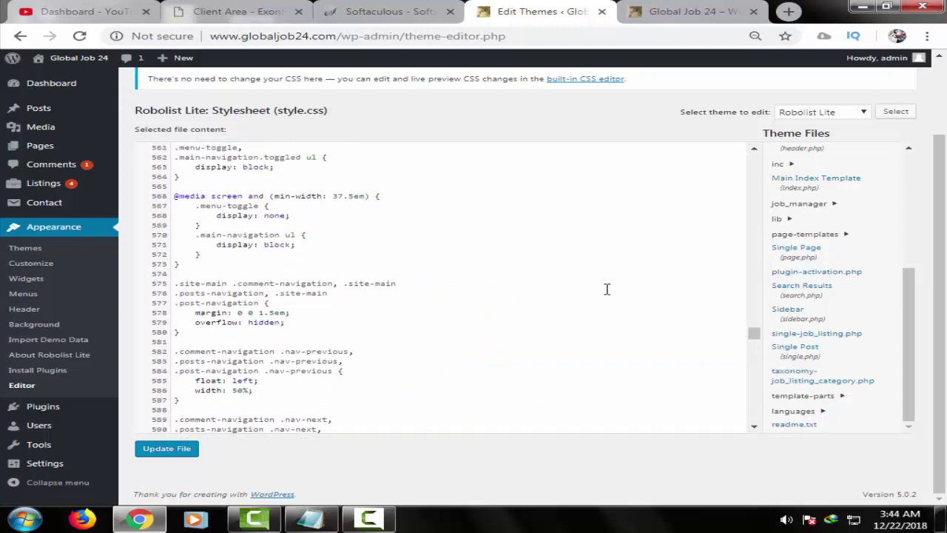
scroll(523, 277, "up", 2)
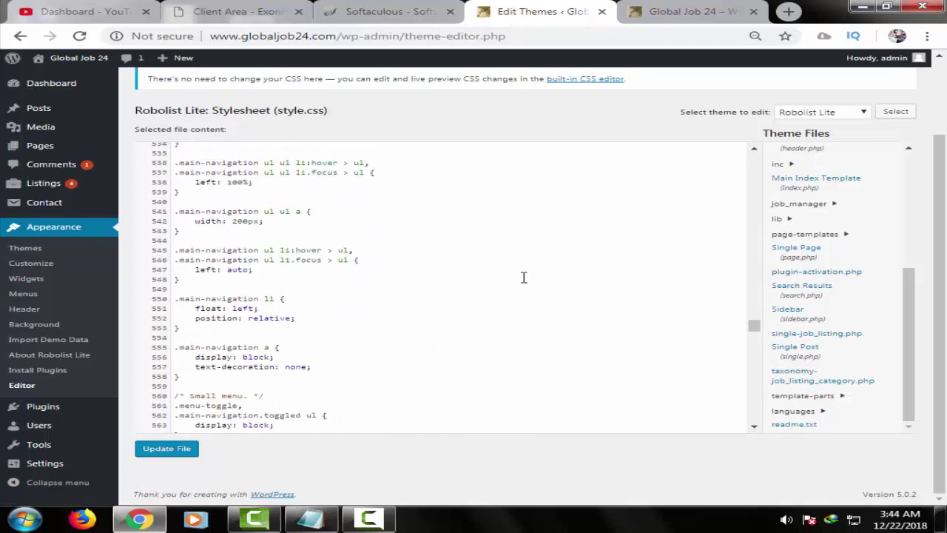
scroll(454, 264, "up", 4)
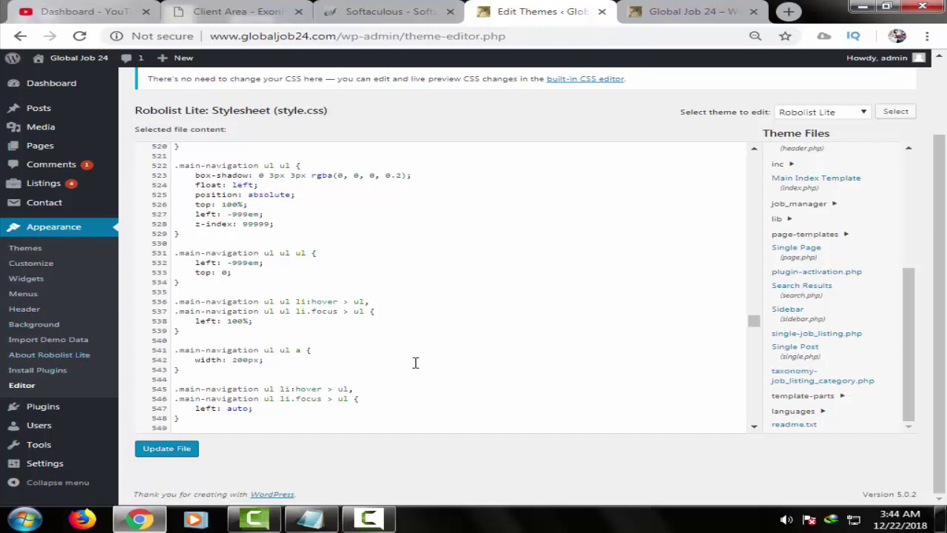
scroll(419, 358, "down", 2)
scroll(426, 353, "down", 1)
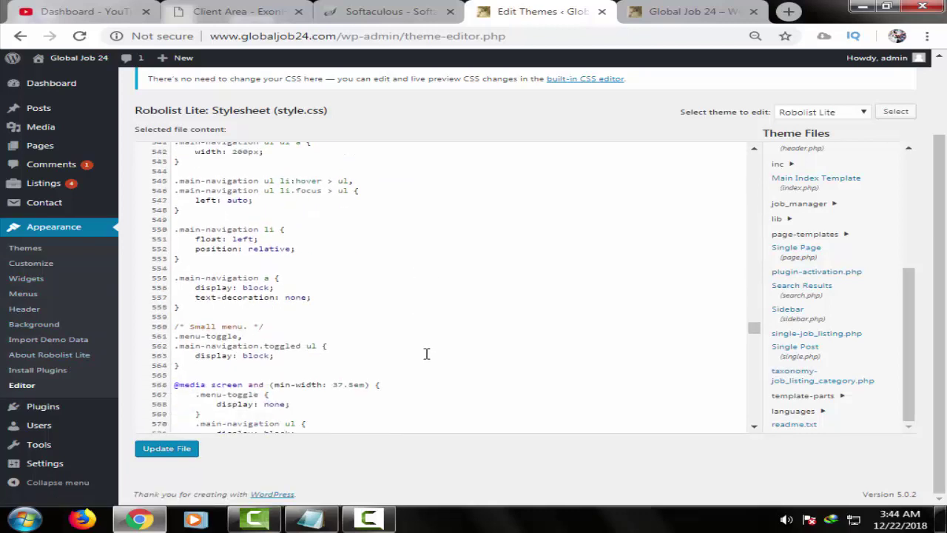
scroll(422, 350, "down", 7)
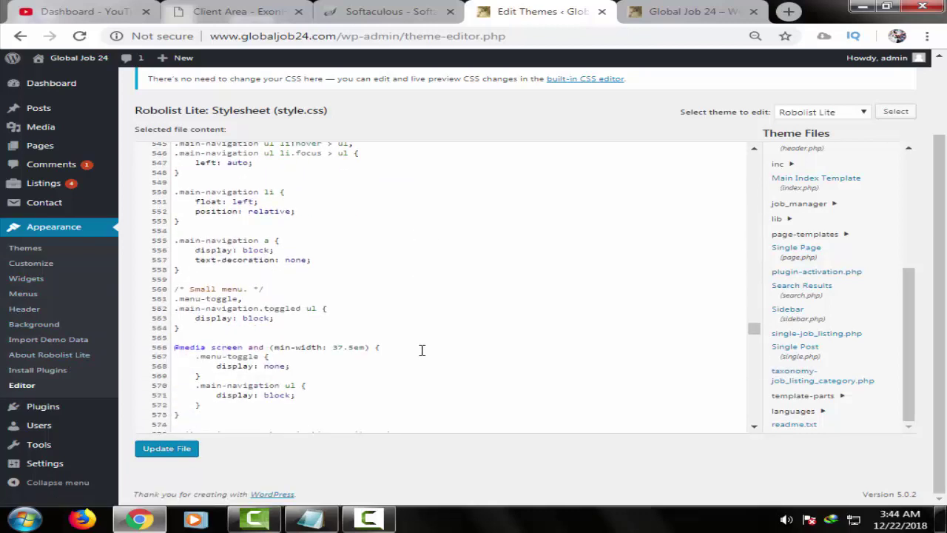
scroll(504, 355, "down", 8)
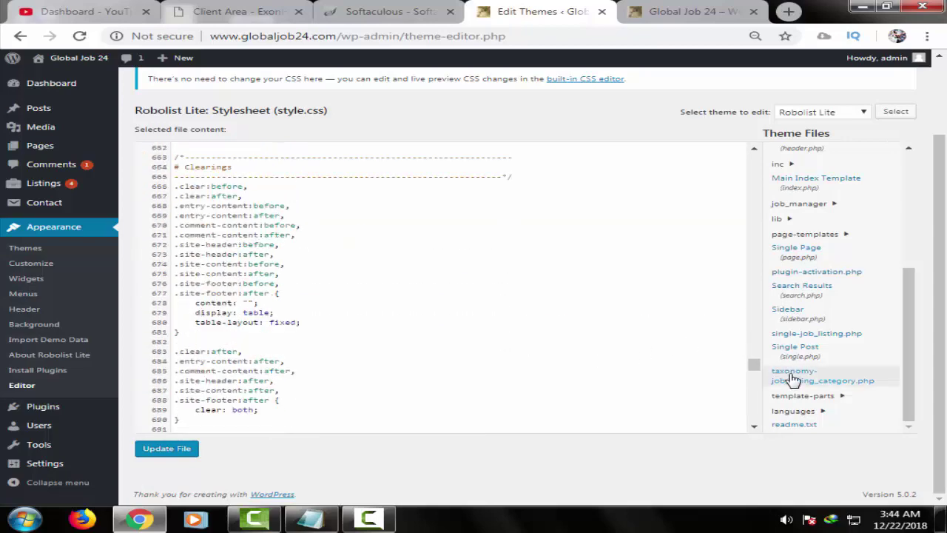
left_click_drag(752, 363, 754, 429)
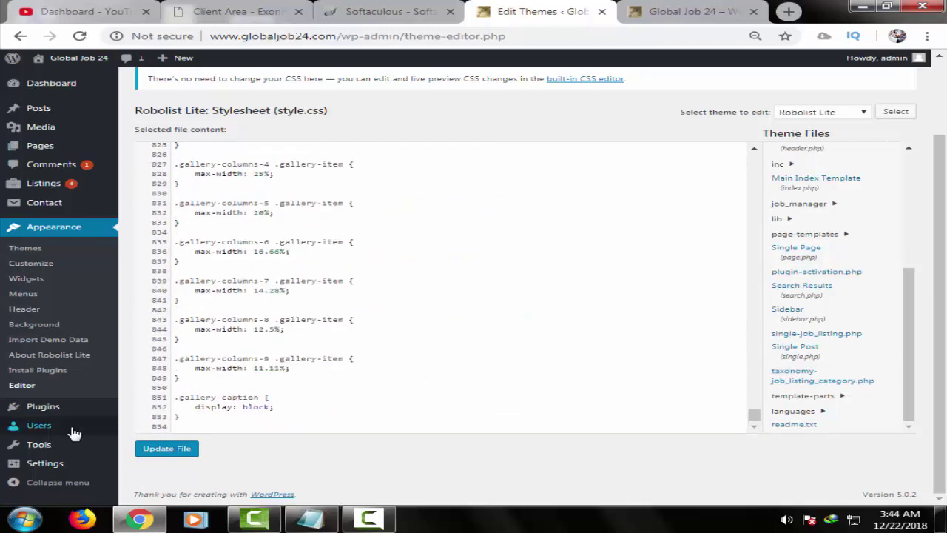
mouse_move(74, 453)
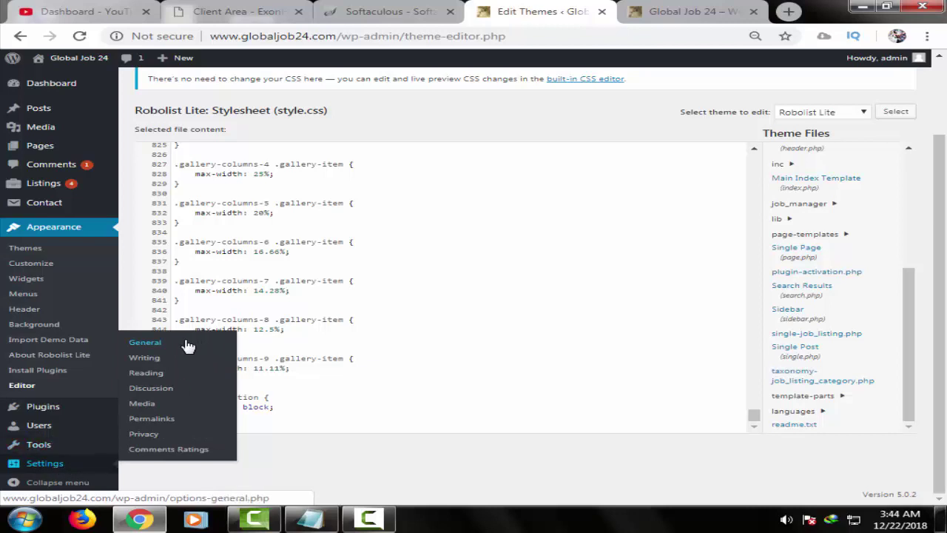
scroll(623, 239, "up", 2)
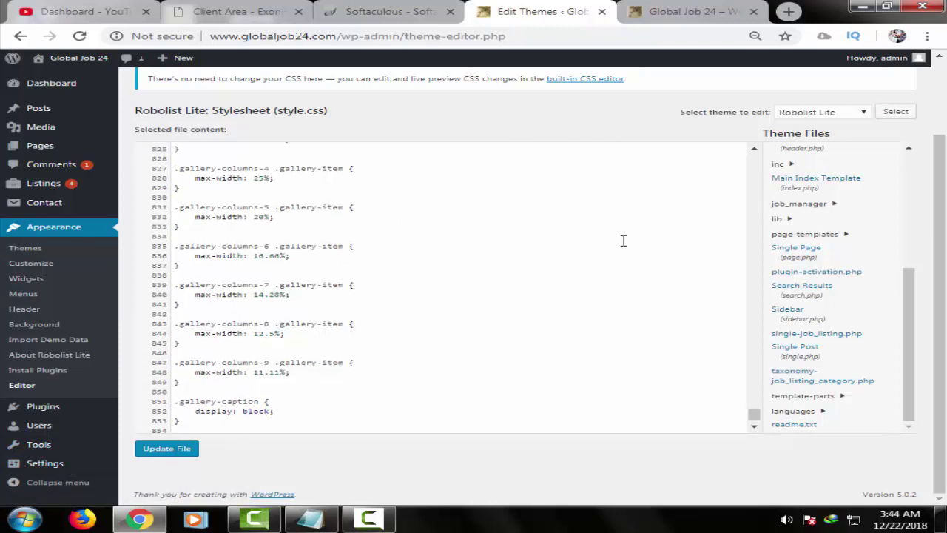
- Save the style.css changes, keeping Robolist Lite as the theme to edit
left_click(185, 450)
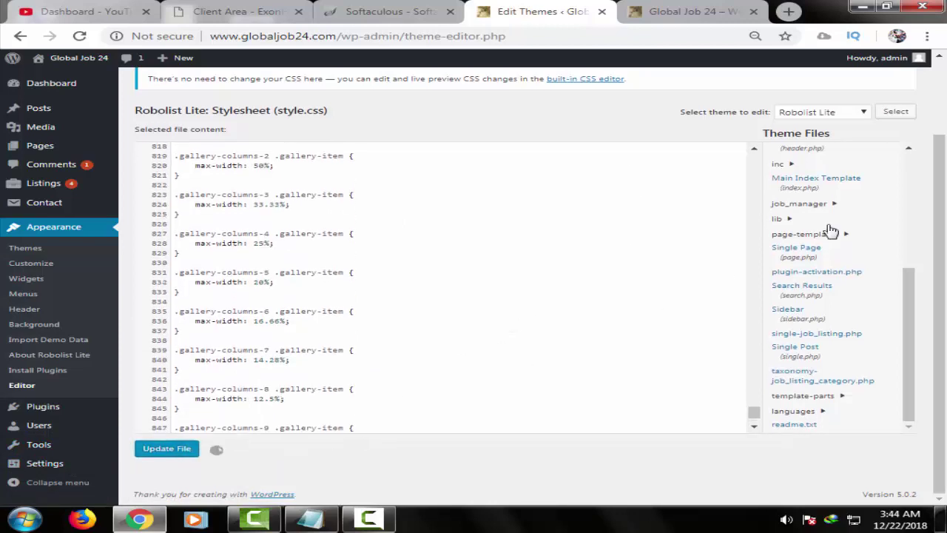
left_click(851, 115)
left_click(852, 116)
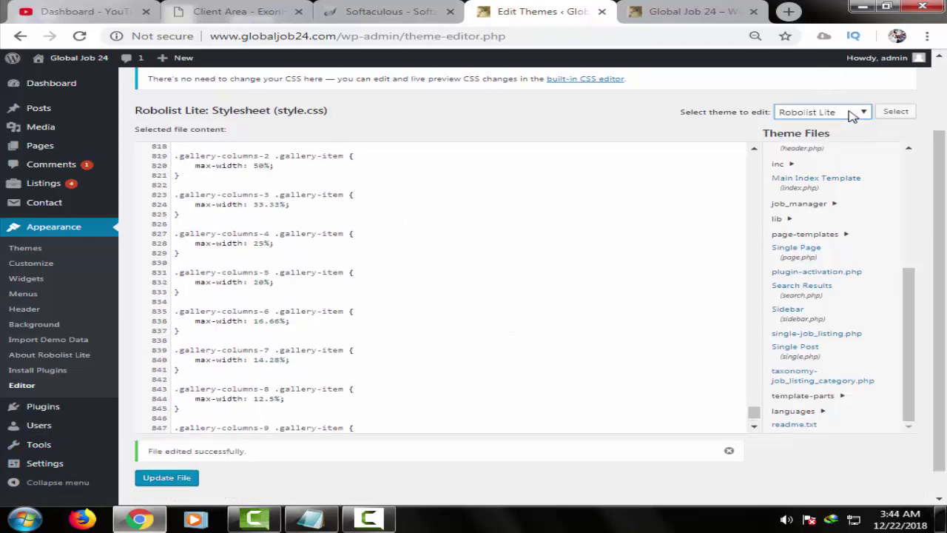
- Expand the inc and languages folders in the Theme Files list
left_click(799, 169)
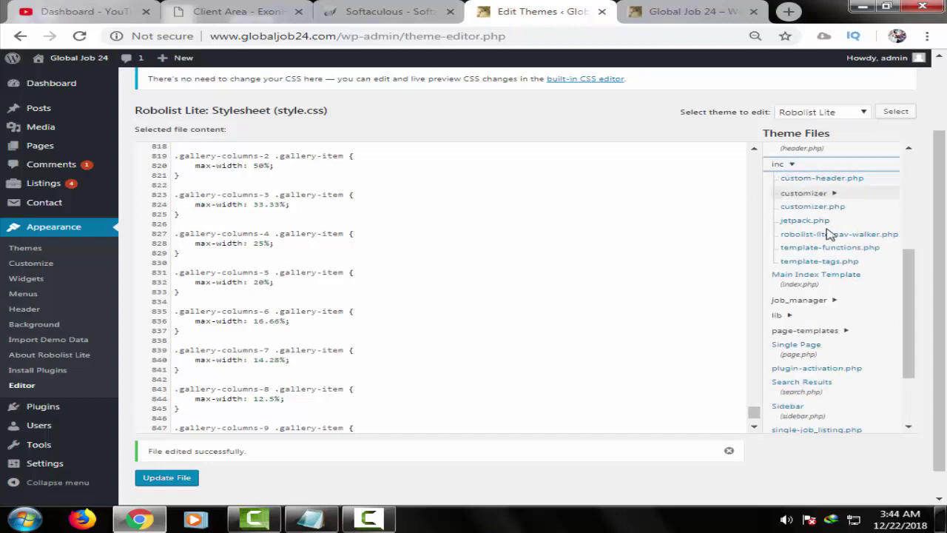
scroll(828, 296, "down", 1)
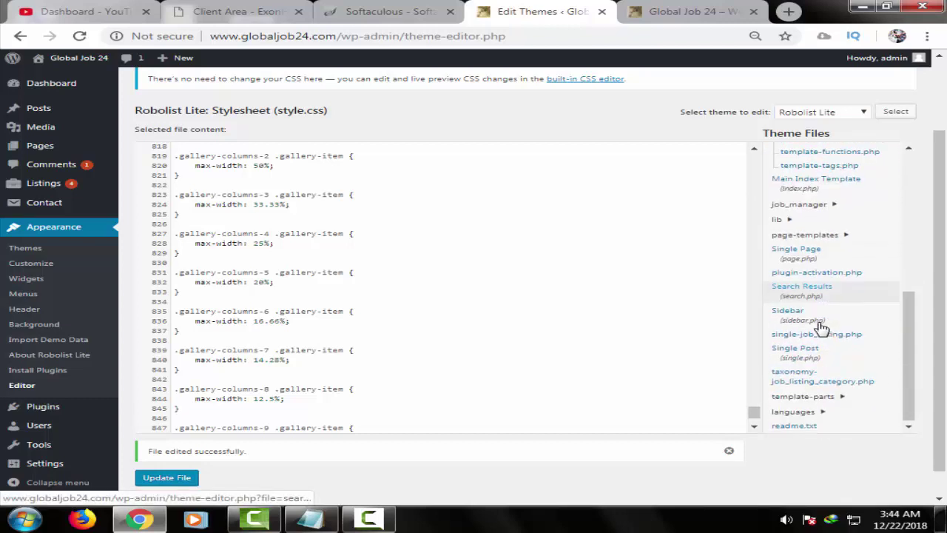
scroll(862, 222, "up", 3)
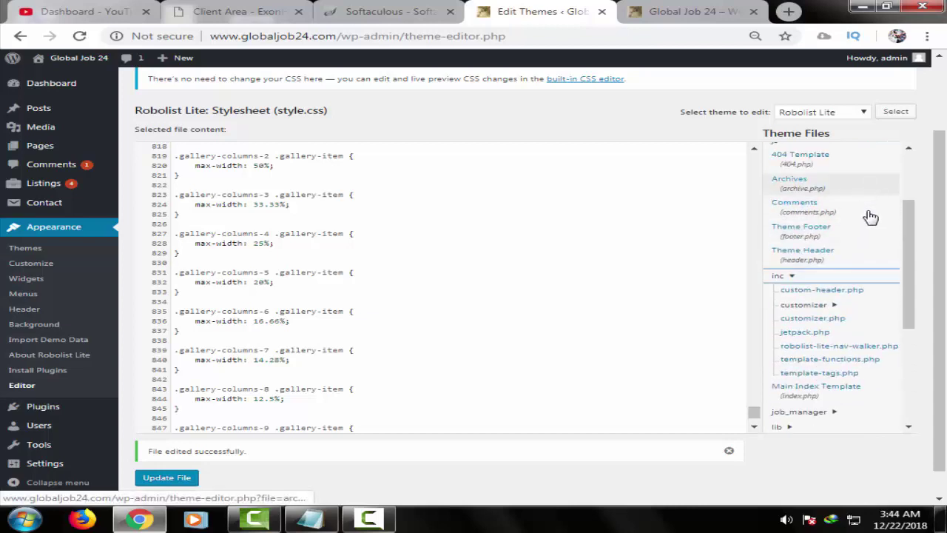
scroll(880, 282, "down", 3)
scroll(893, 331, "down", 1)
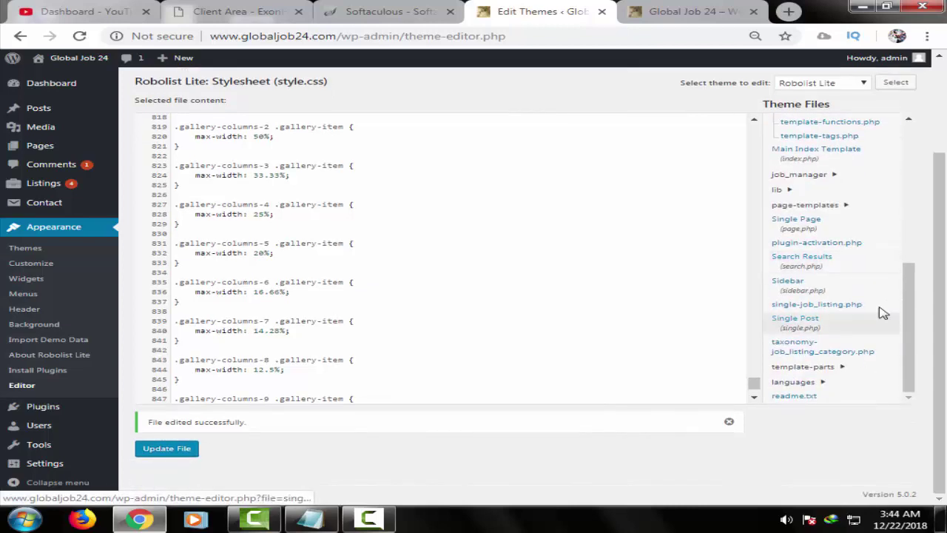
left_click(829, 383)
- Expand the template-parts folder to list its content templates, then return to the page top
left_click(842, 368)
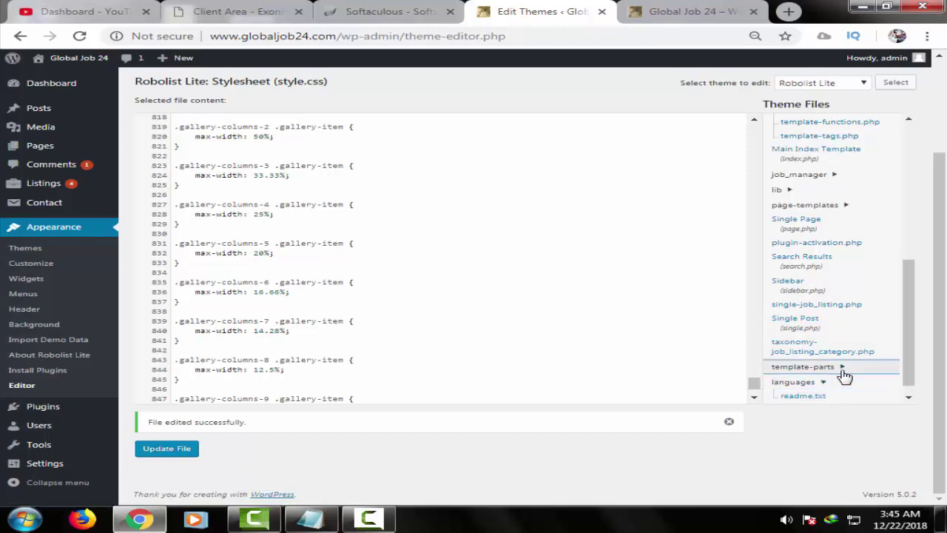
scroll(866, 362, "down", 2)
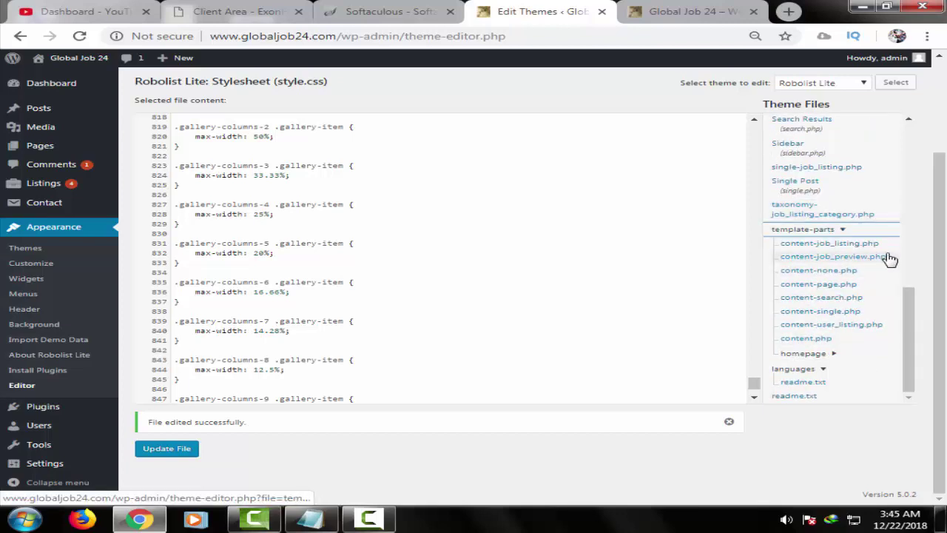
scroll(889, 260, "up", 1)
scroll(848, 219, "up", 1)
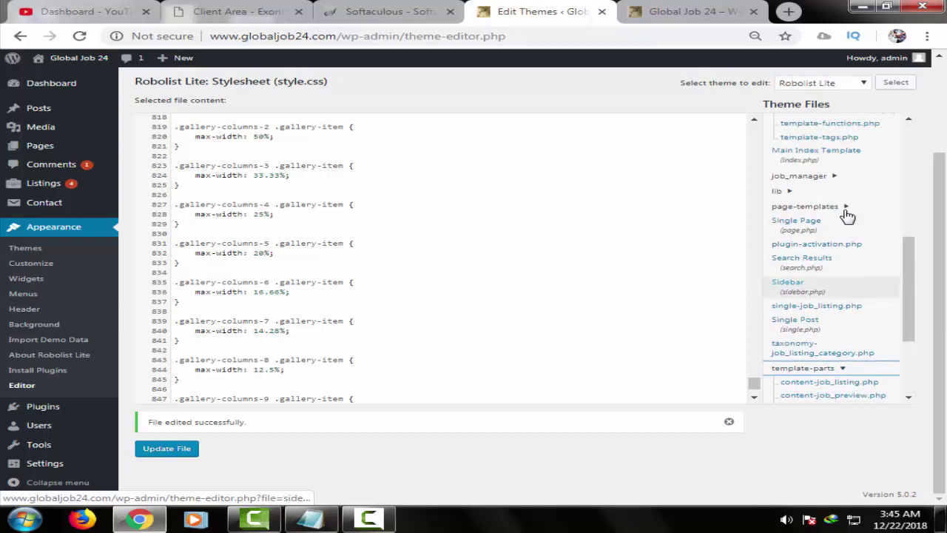
scroll(855, 244, "up", 1)
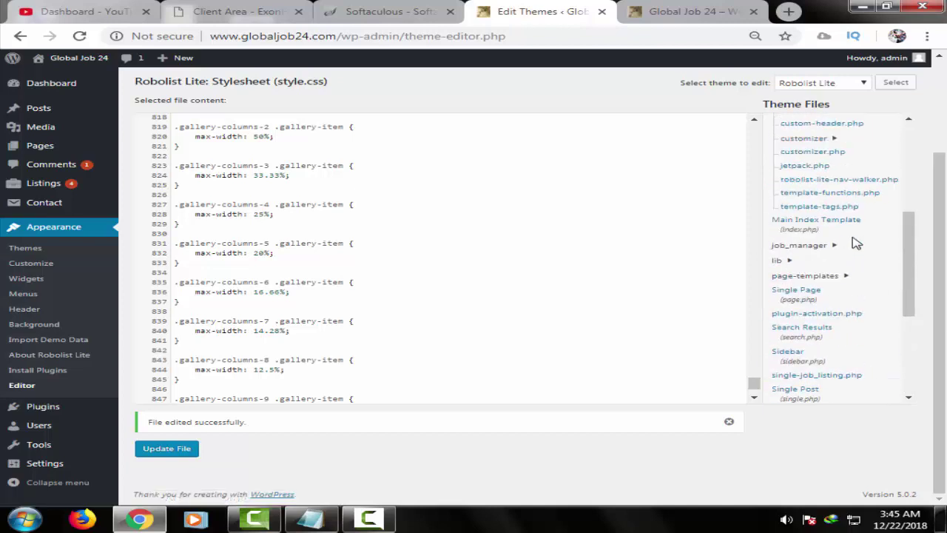
scroll(856, 244, "up", 2)
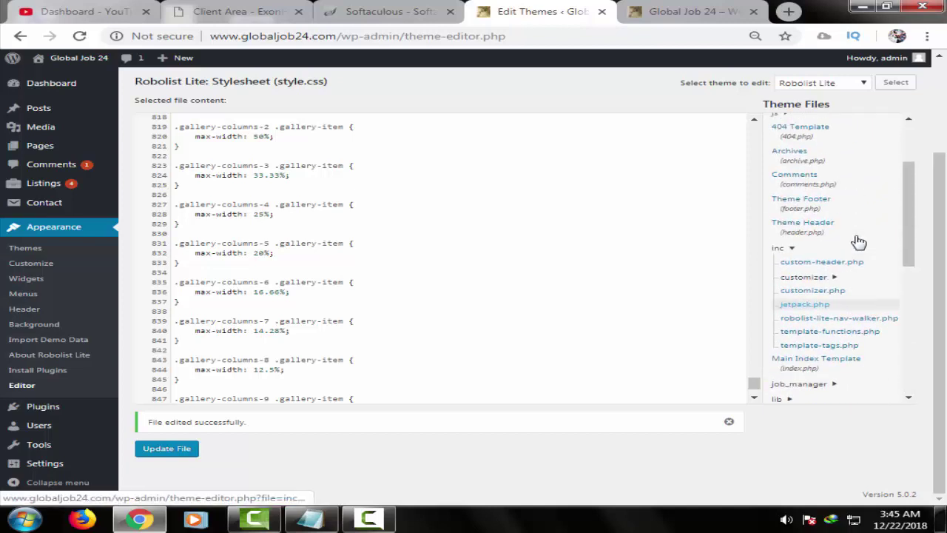
scroll(858, 242, "up", 1)
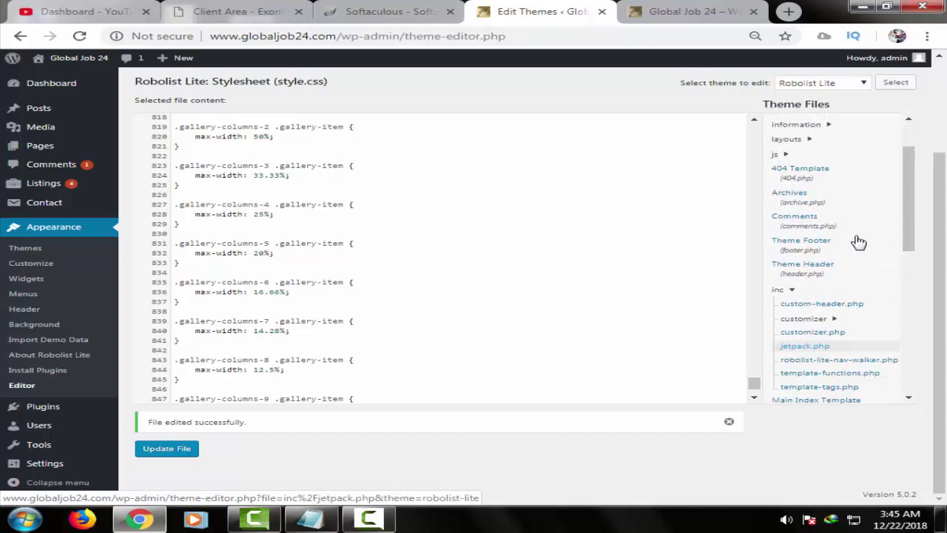
scroll(858, 242, "up", 1)
scroll(858, 242, "up", 2)
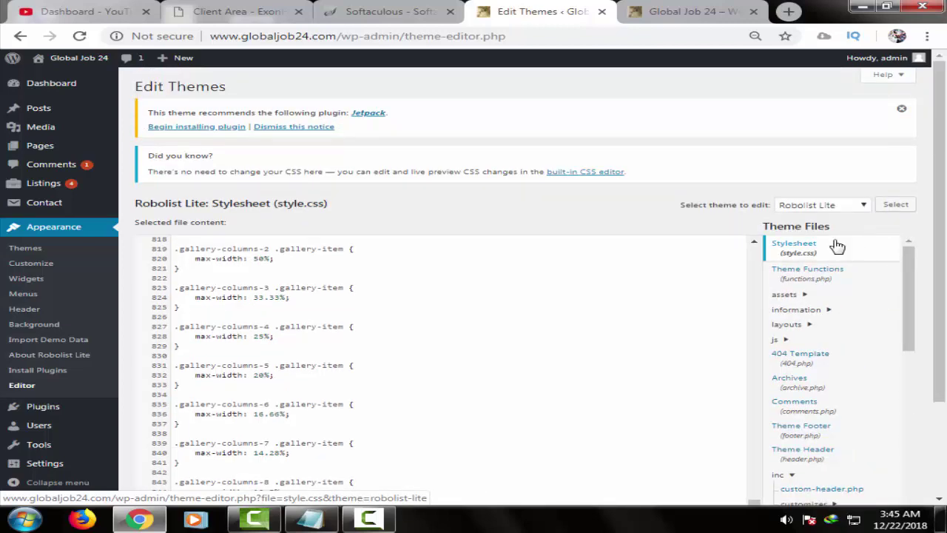
left_click(376, 115)
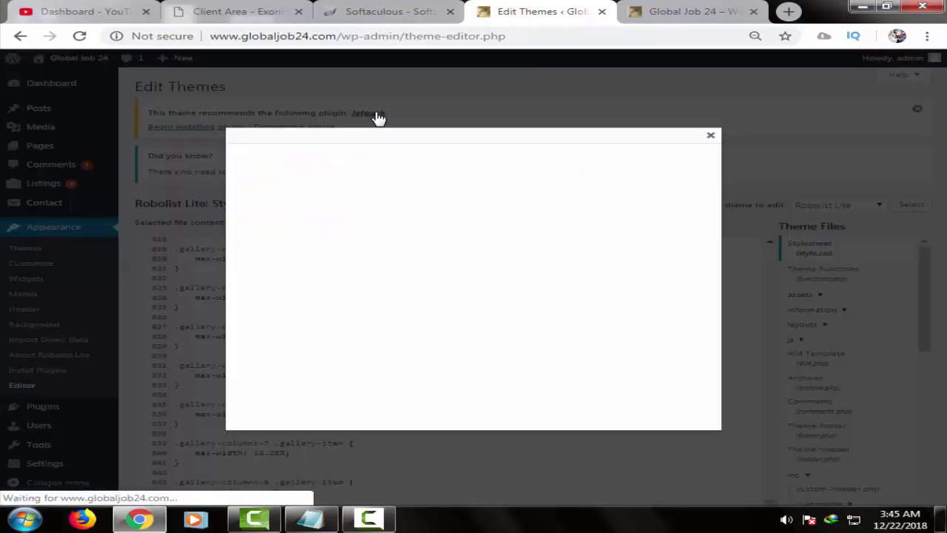
left_click(376, 115)
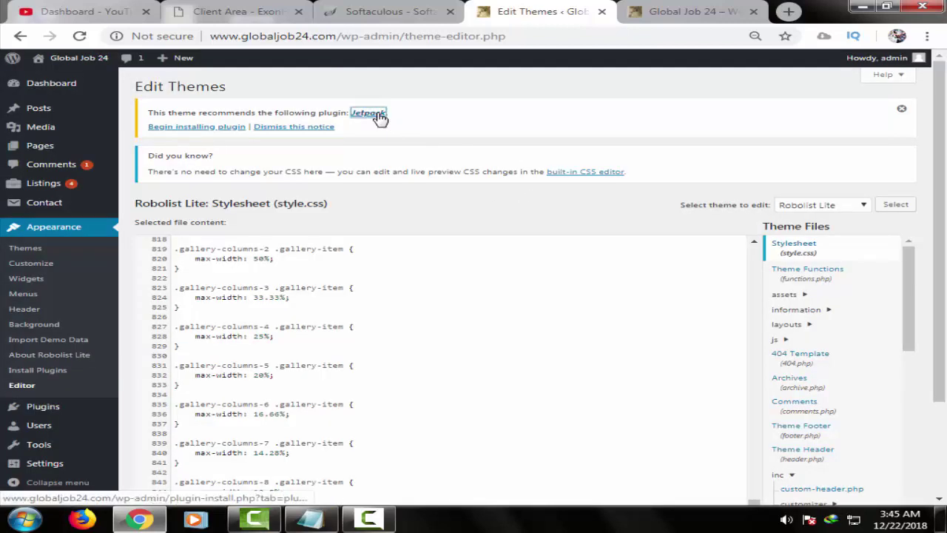
left_click(369, 112)
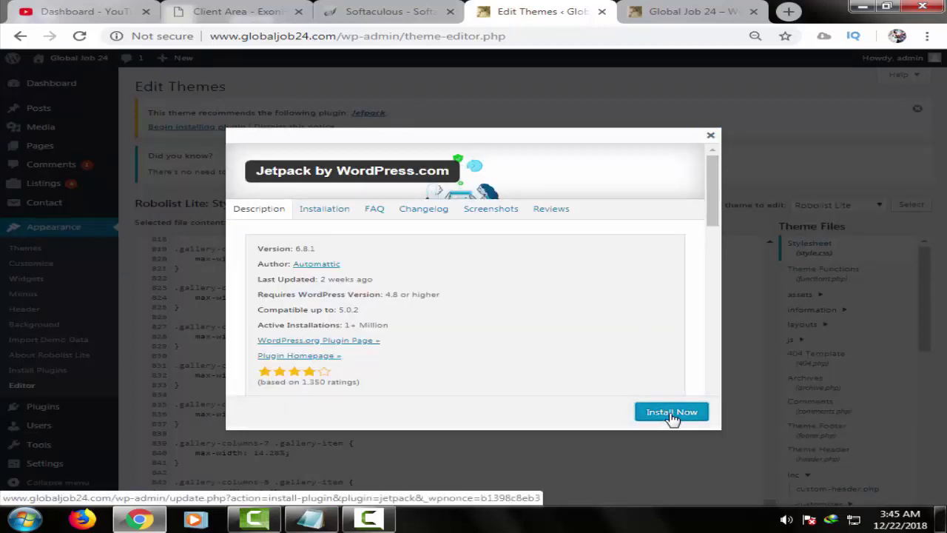
left_click(671, 412)
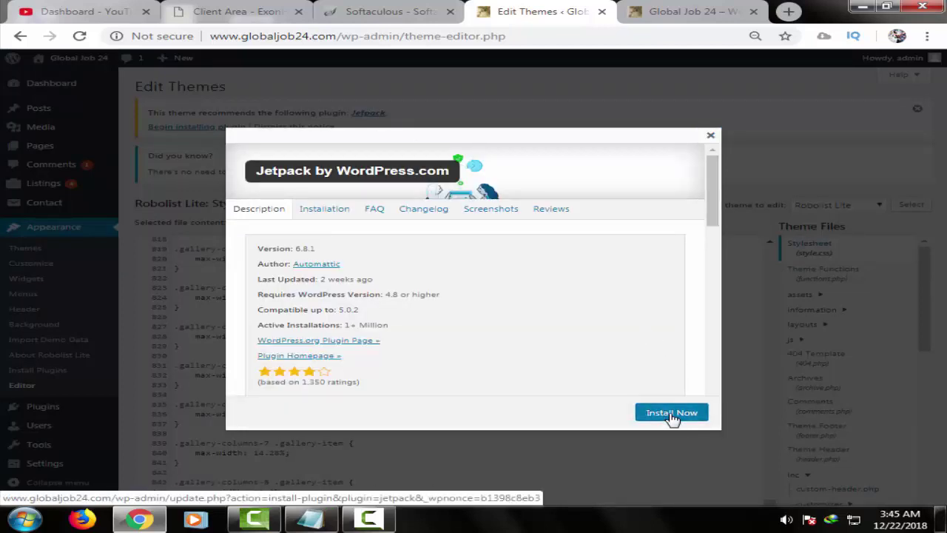
left_click(673, 413)
left_click(711, 138)
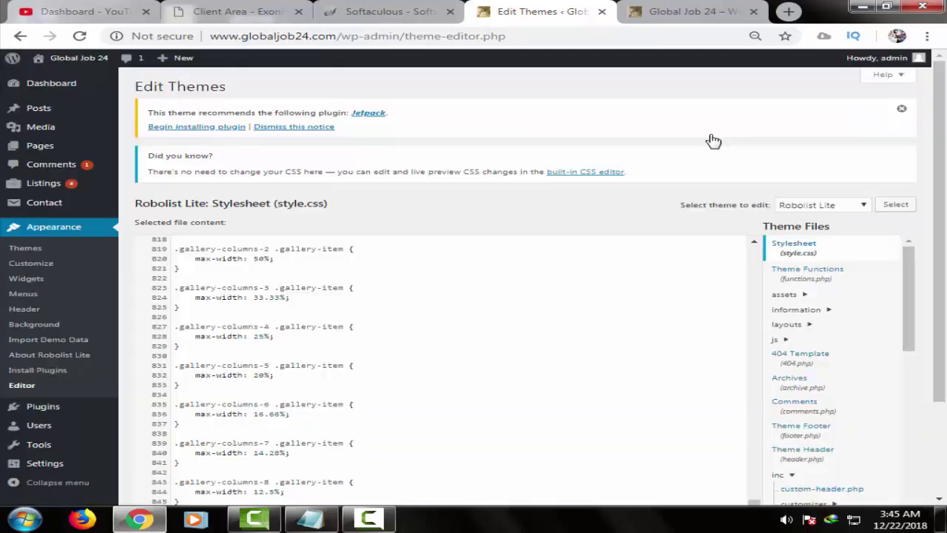
- Try installing the recommended Jetpack plugin, which fails because its folder already exists
left_click(200, 127)
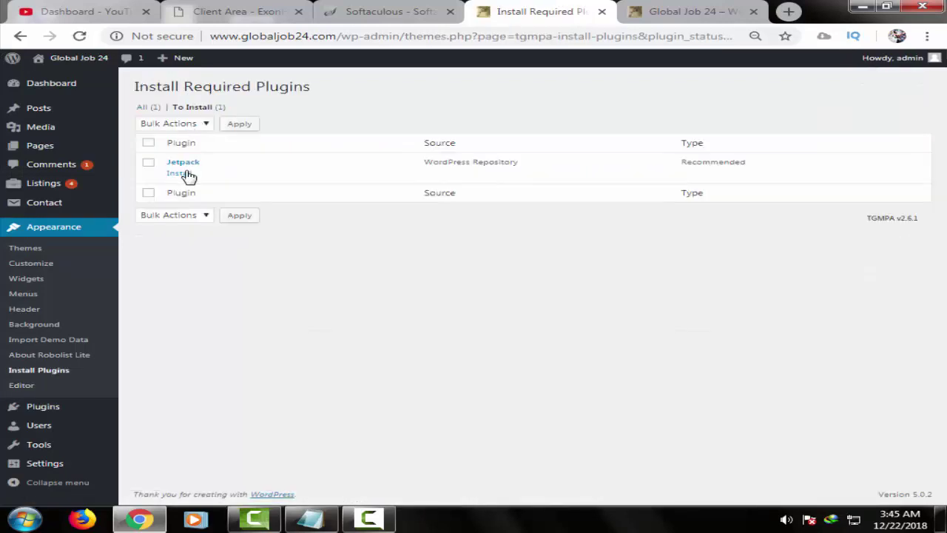
left_click(186, 174)
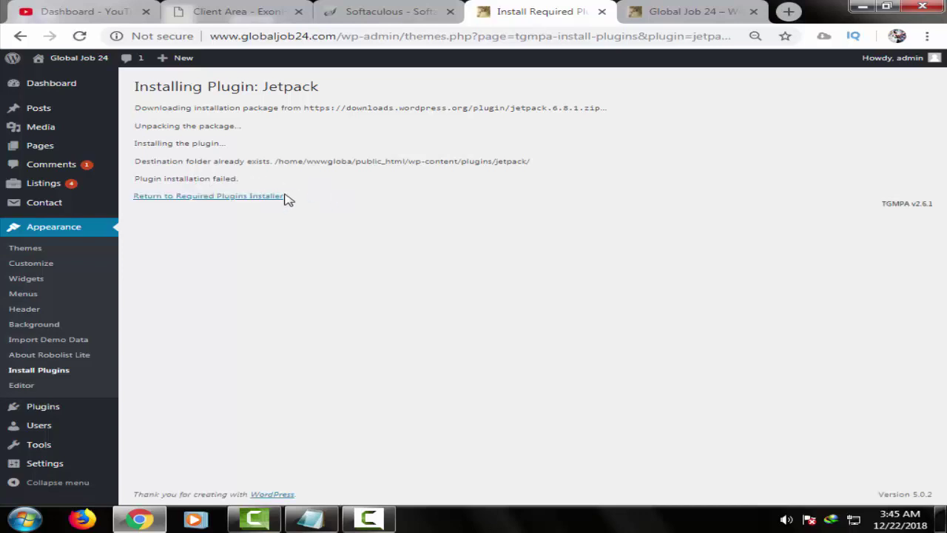
left_click(222, 197)
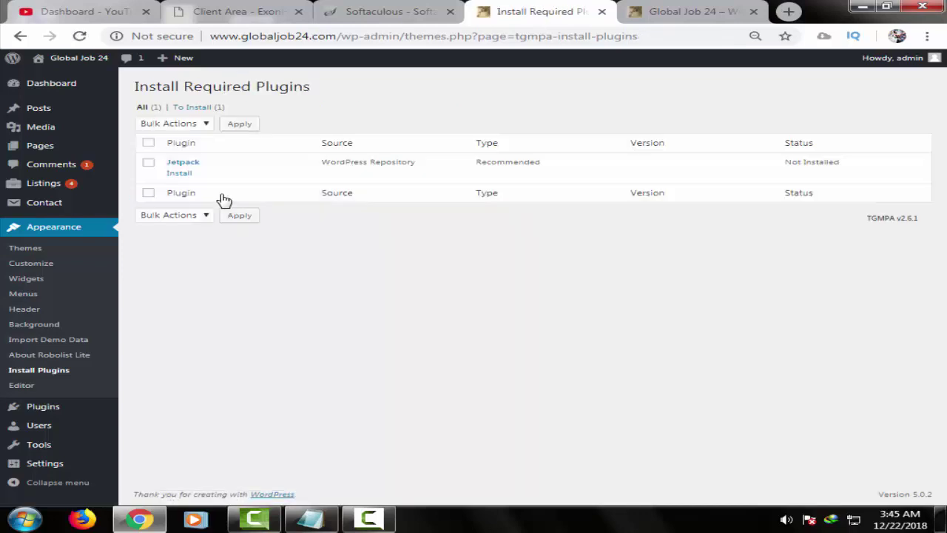
- Retry the Jetpack install, return to the Required Plugins list, and dismiss the Bulk Actions menu
left_click(178, 175)
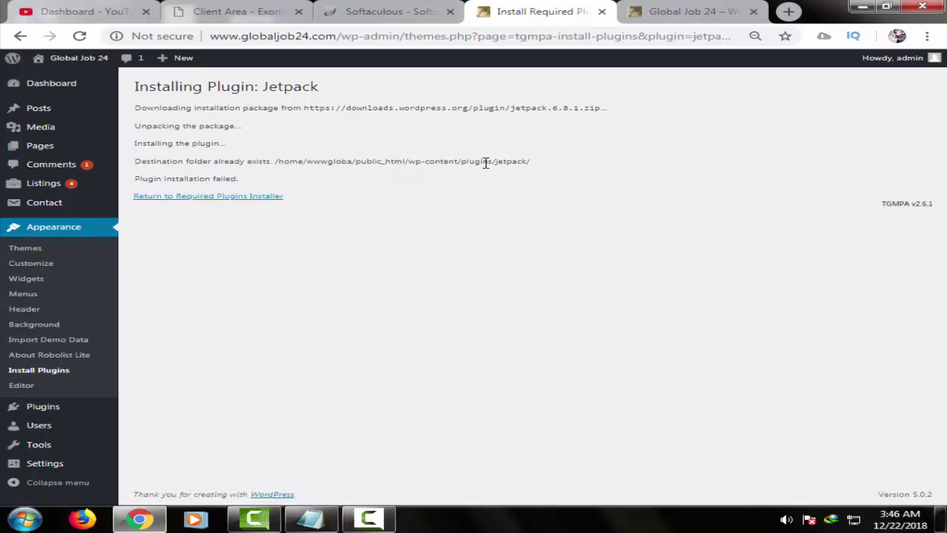
left_click(240, 198)
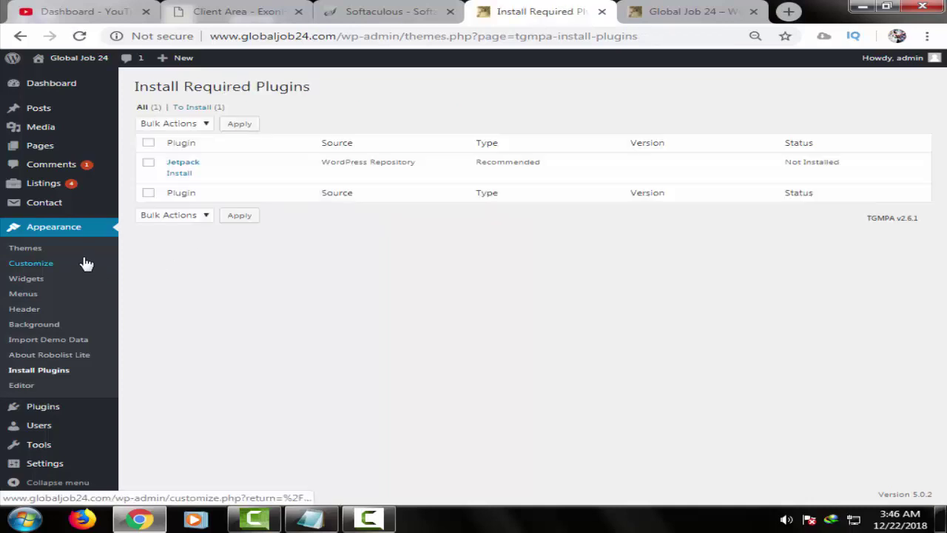
left_click(188, 125)
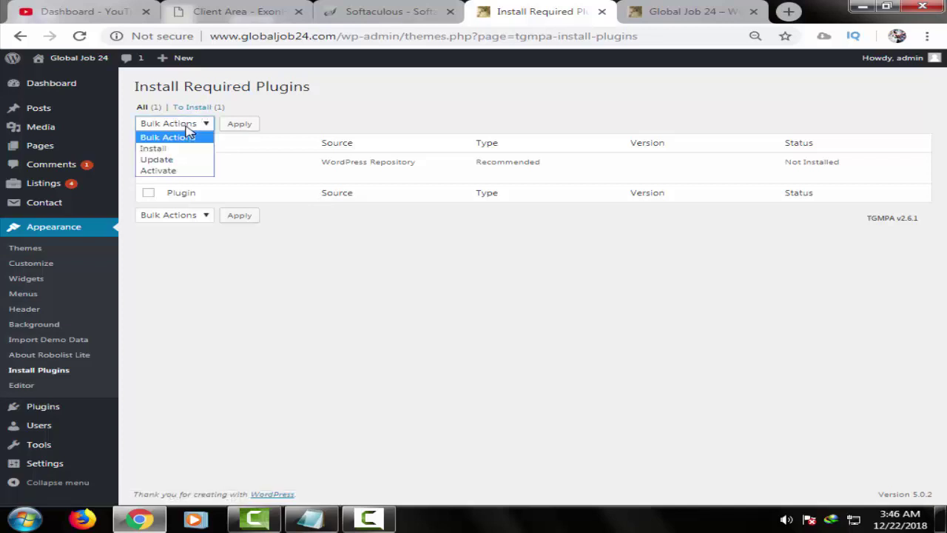
left_click(188, 133)
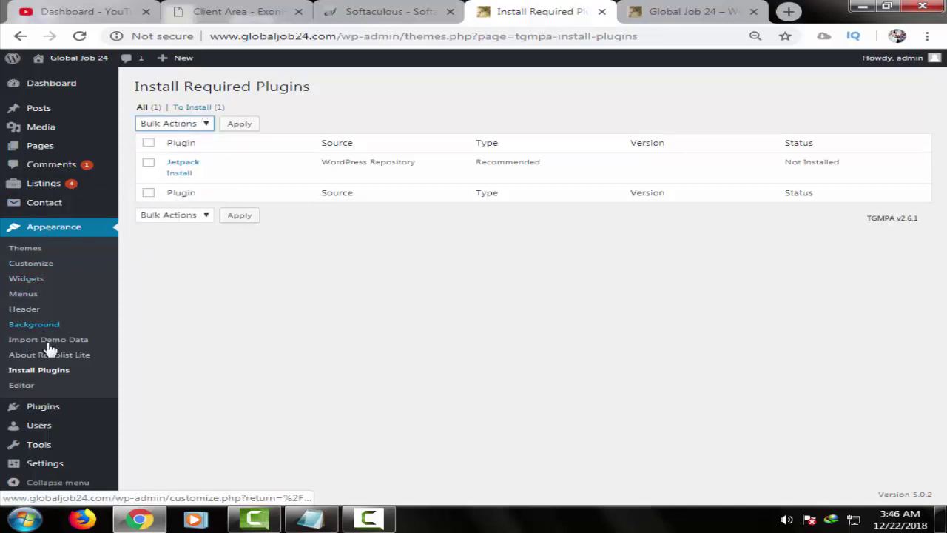
- Open the installed Plugins list and filter it to the inactive plugins
mouse_move(98, 419)
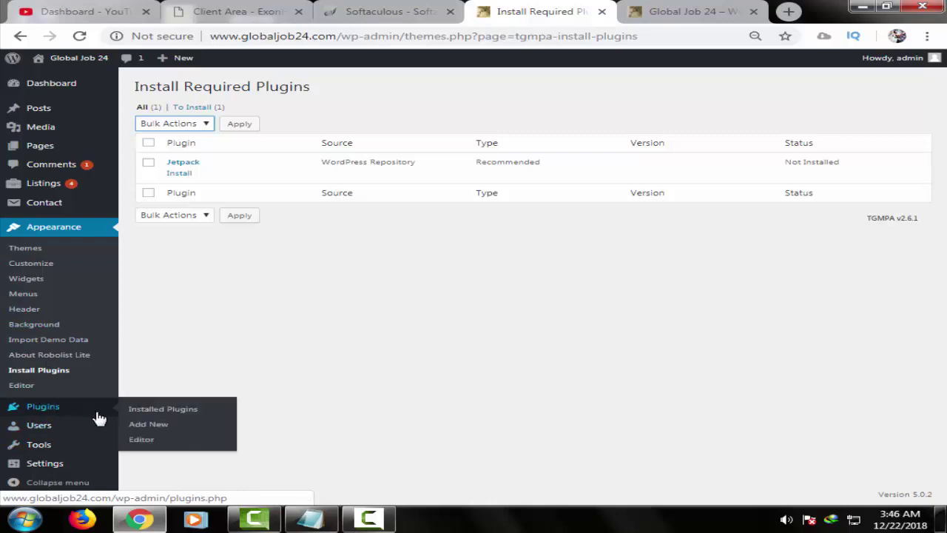
left_click(180, 418)
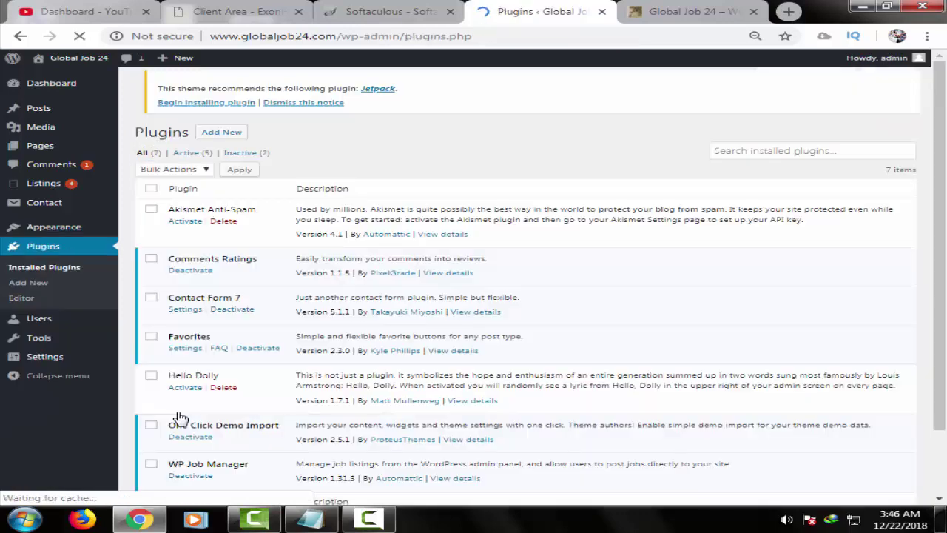
scroll(323, 318, "down", 1)
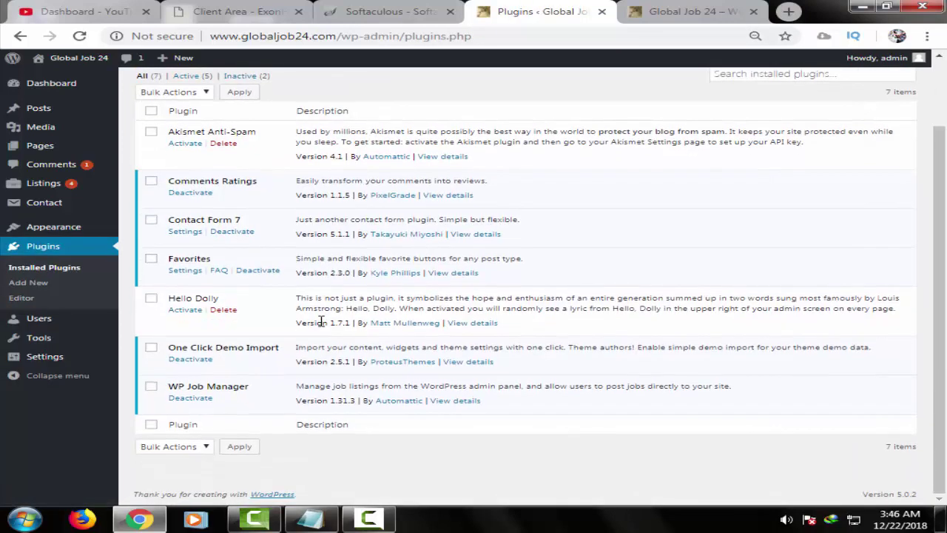
scroll(323, 318, "up", 1)
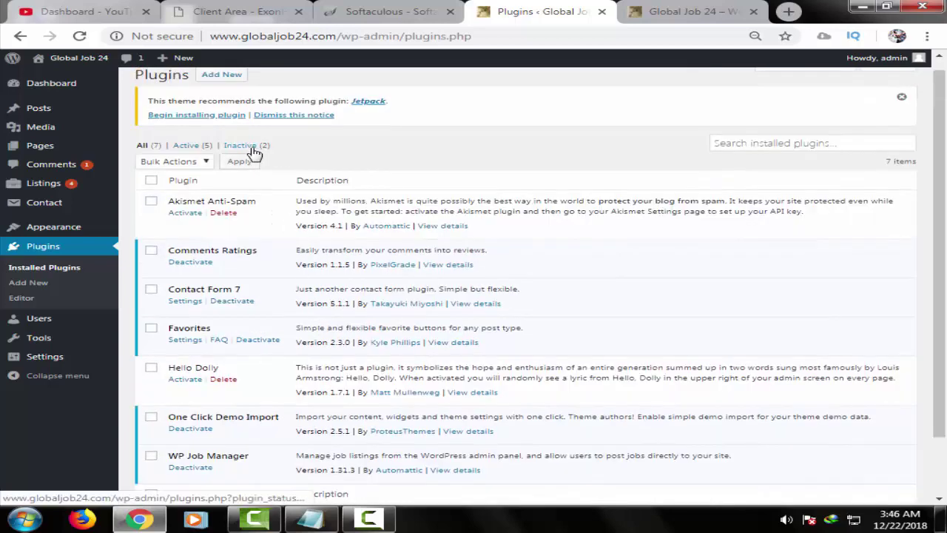
left_click(266, 147)
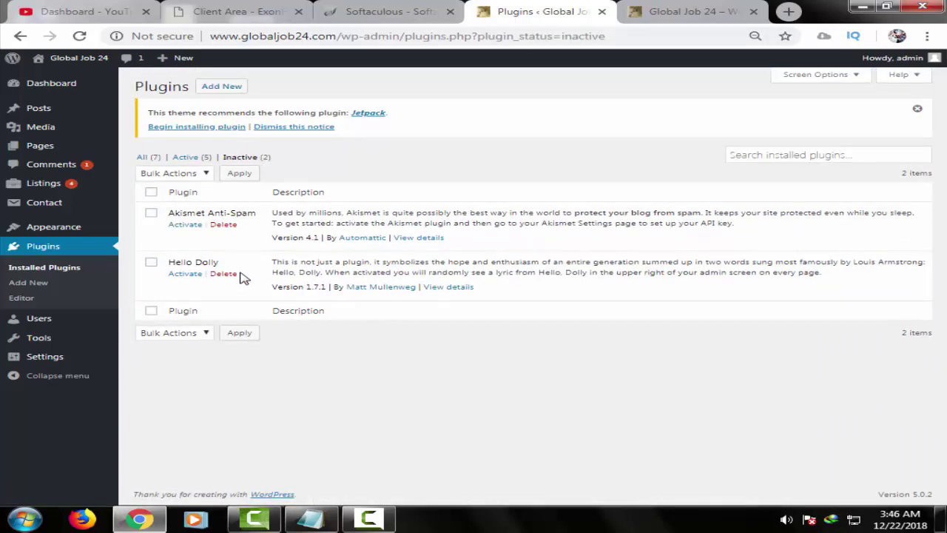
- Delete Hello Dolly and Akismet Anti-Spam, then show only the five active plugins
left_click(223, 274)
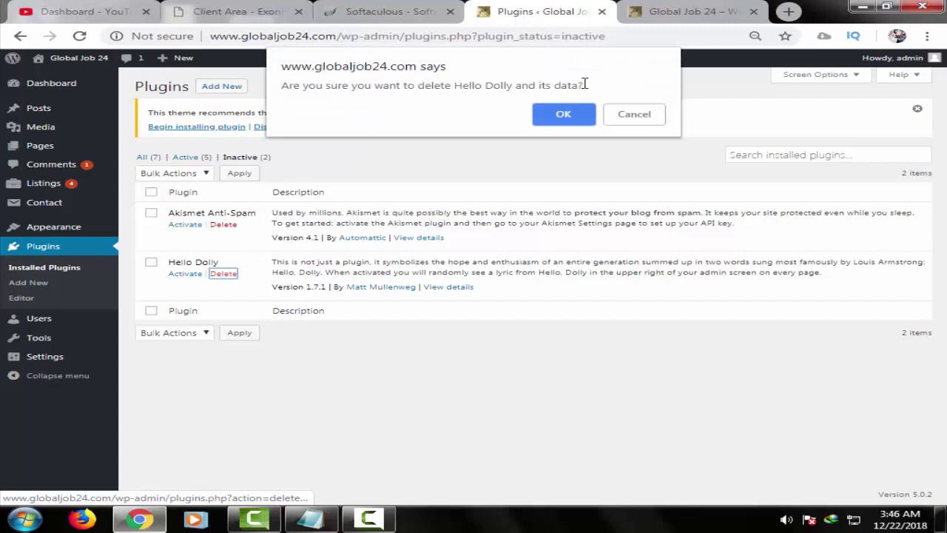
left_click(564, 116)
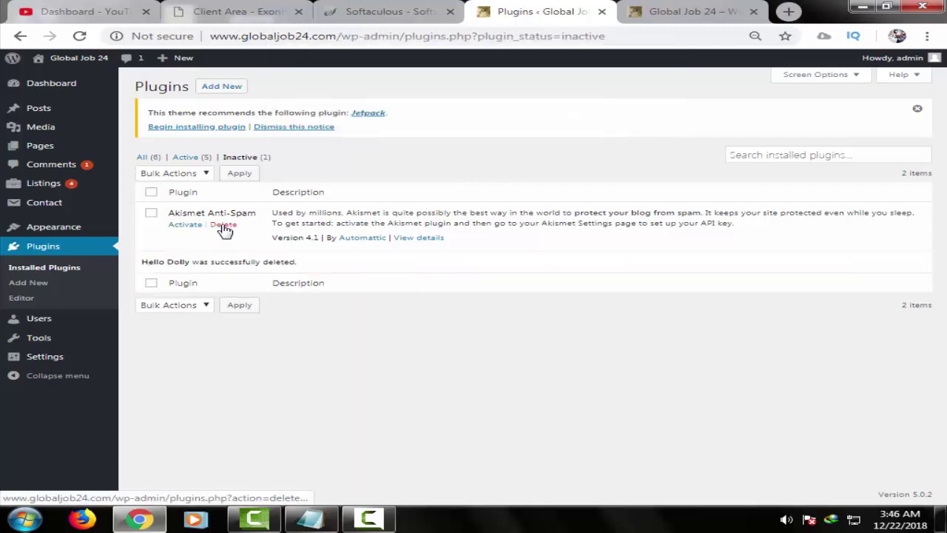
left_click(223, 224)
left_click(562, 127)
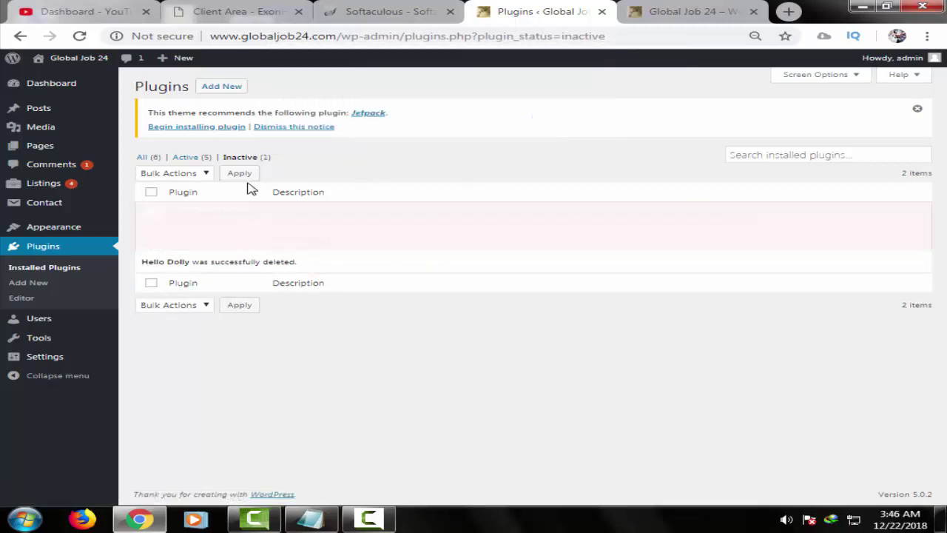
left_click(200, 157)
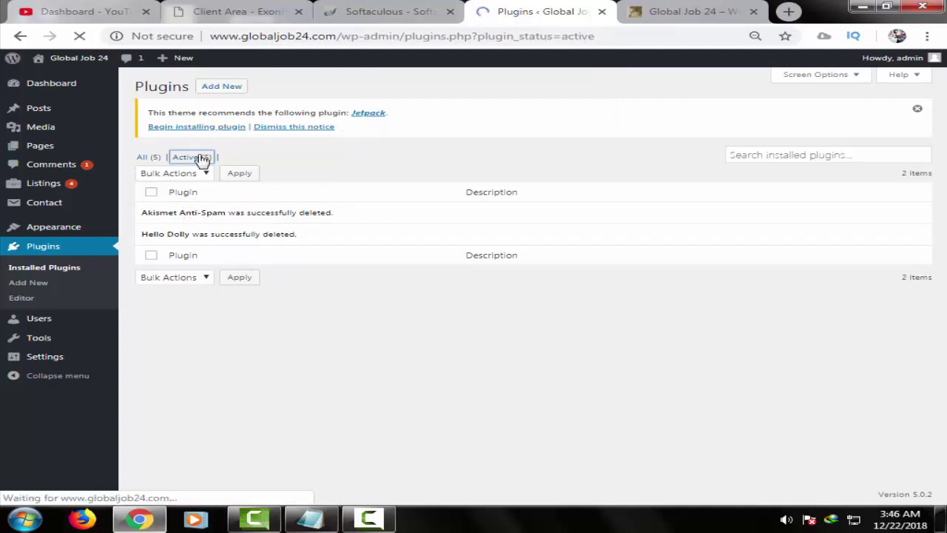
- Scroll through the All Listings table of 10 job listings, 6 published and 4 pending
left_click(59, 191)
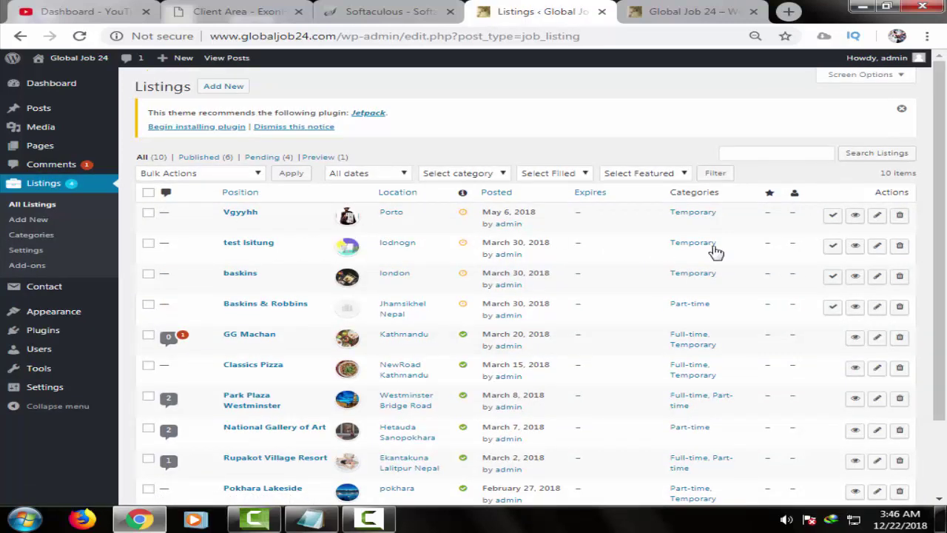
scroll(703, 267, "down", 2)
scroll(704, 264, "up", 2)
scroll(186, 363, "down", 1)
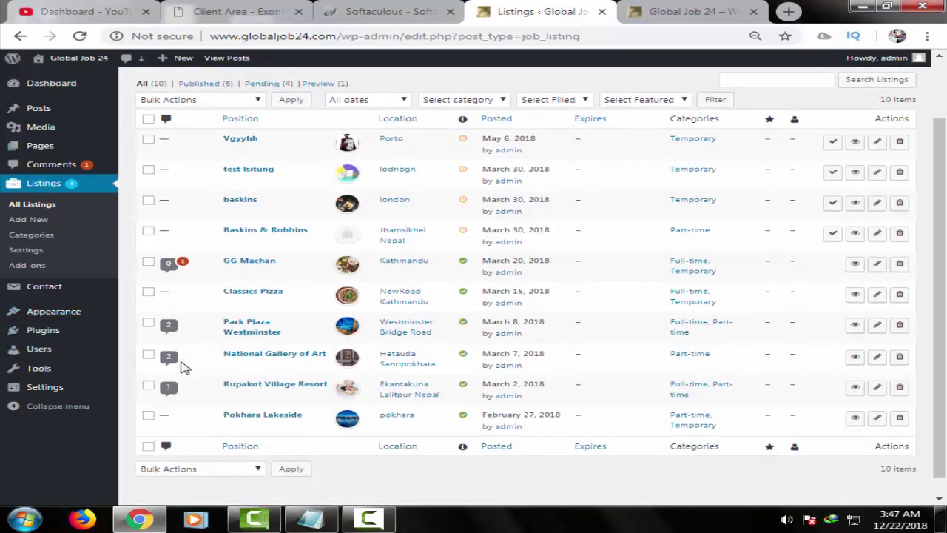
scroll(194, 370, "up", 1)
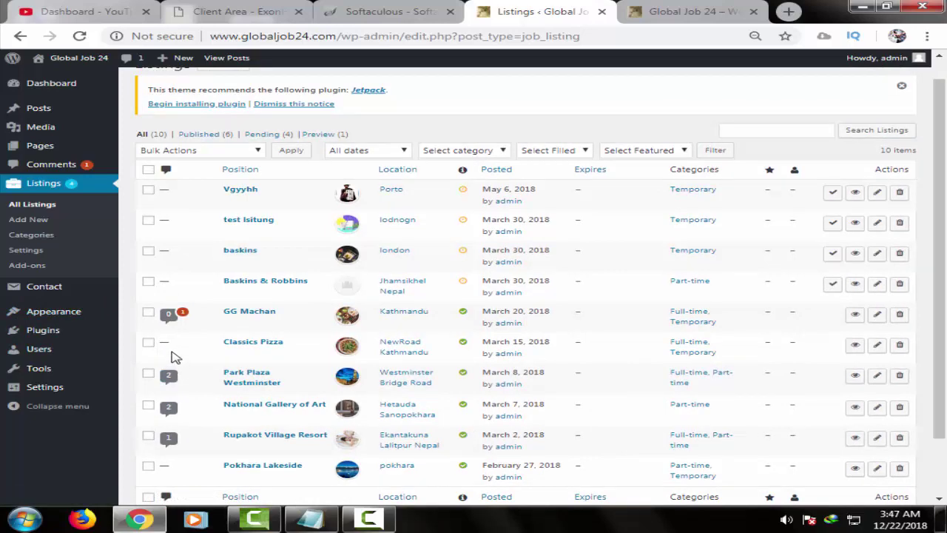
left_click(688, 9)
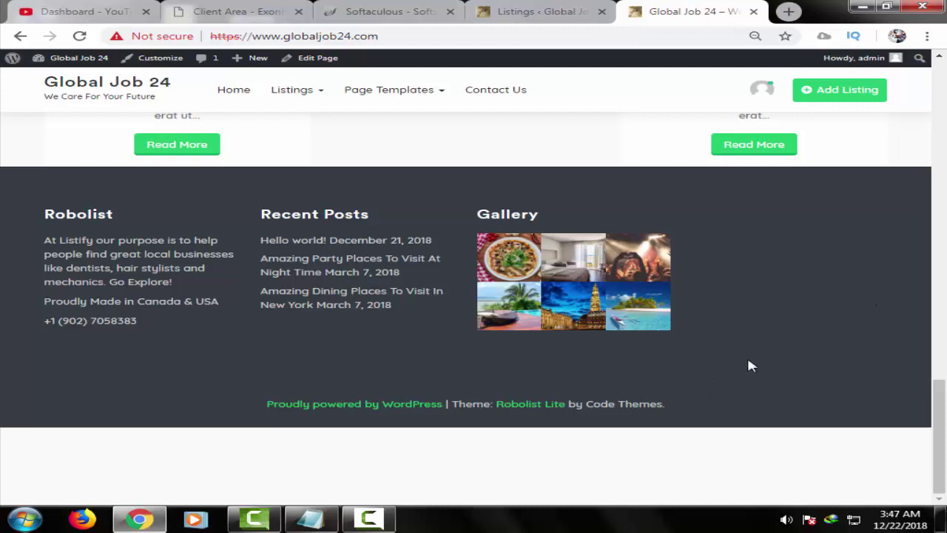
scroll(749, 364, "up", 1)
scroll(924, 203, "up", 5)
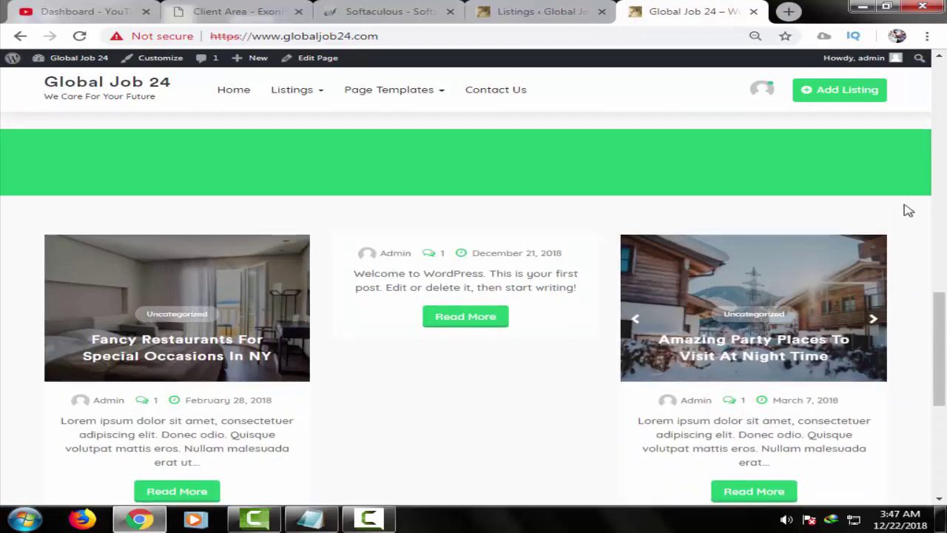
scroll(922, 195, "up", 6)
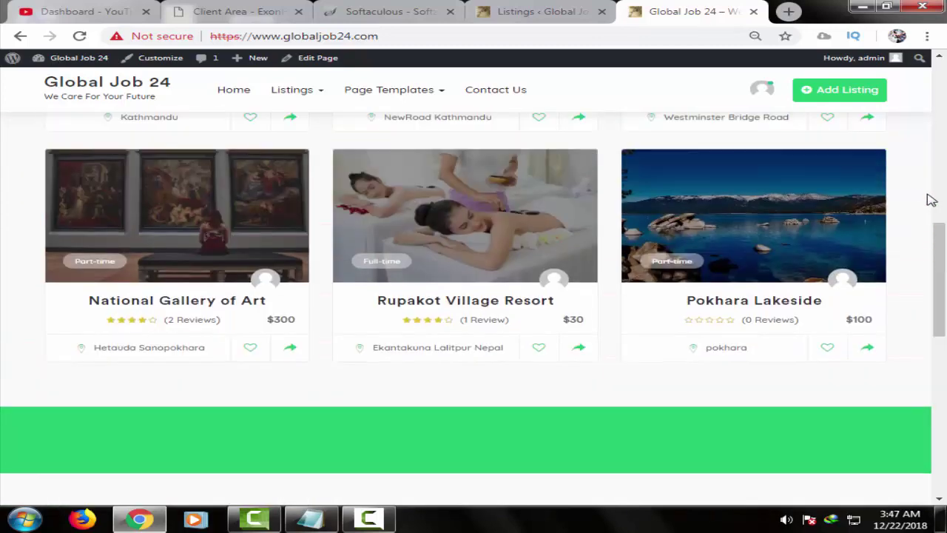
scroll(931, 200, "up", 6)
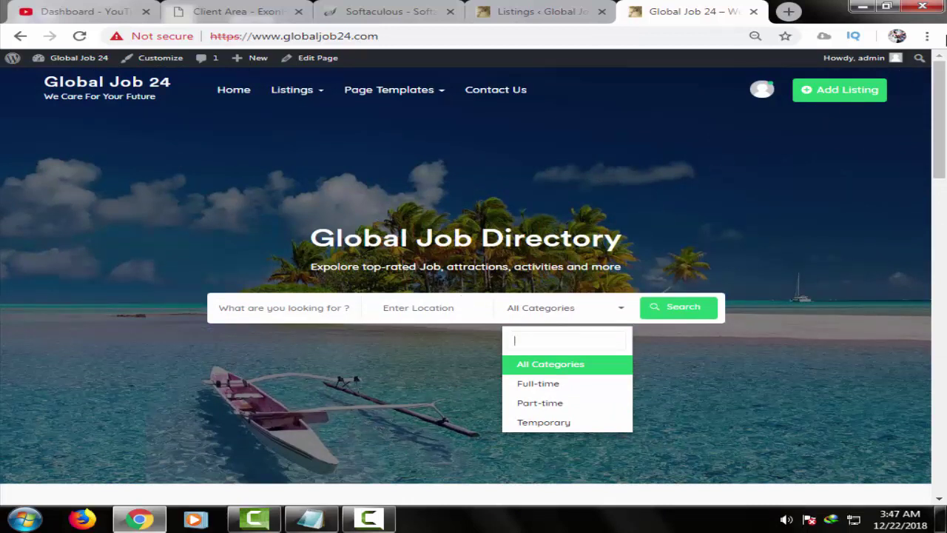
mouse_move(858, 59)
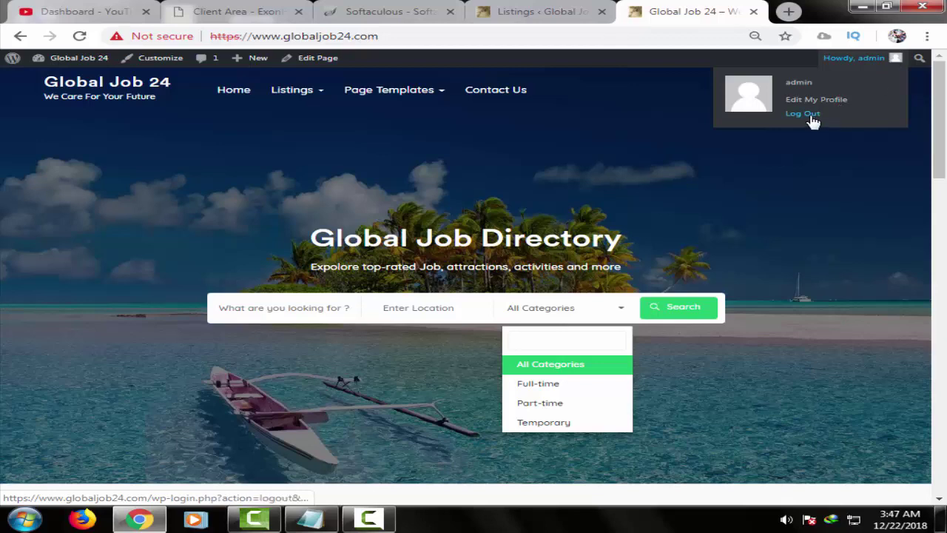
left_click(545, 10)
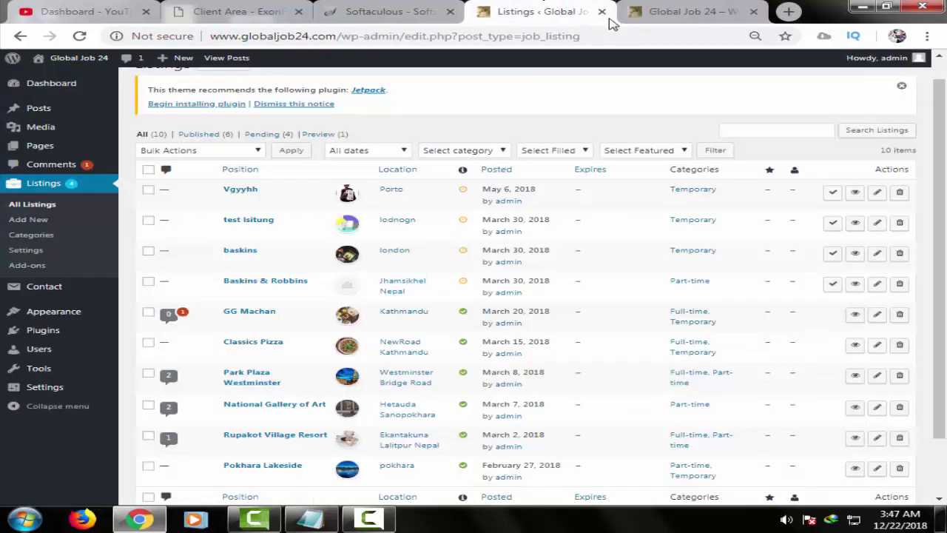
- Log out of the WordPress admin and close the resulting login page tab
mouse_move(858, 59)
left_click(823, 115)
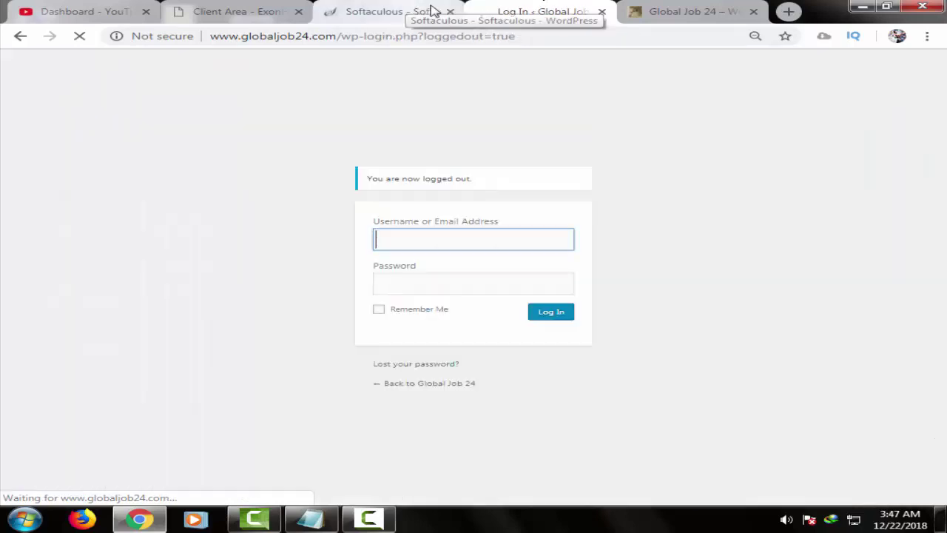
left_click(601, 12)
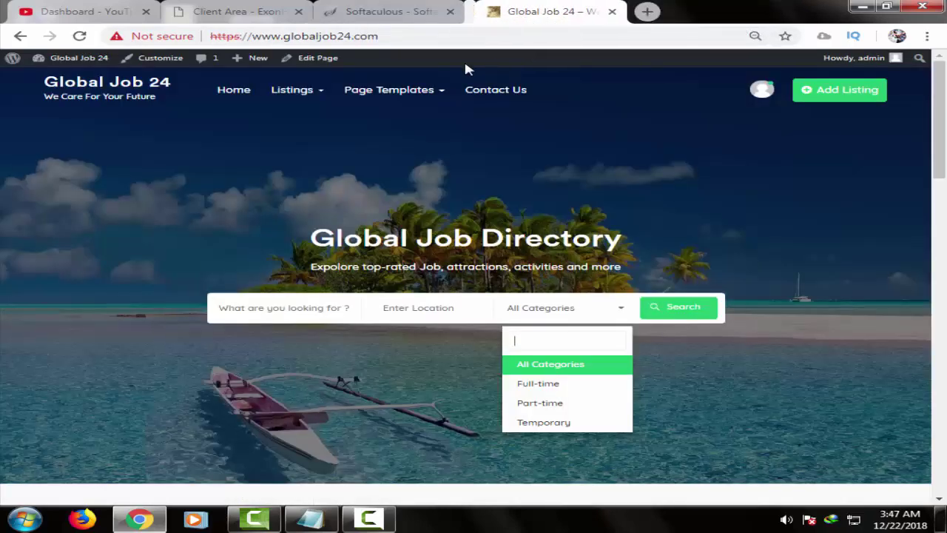
left_click(390, 11)
left_click(636, 11)
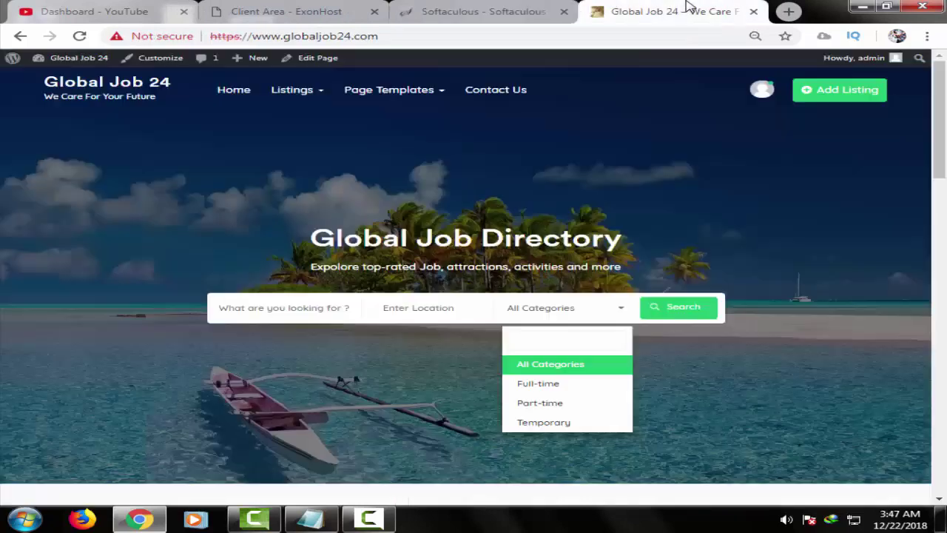
- Reload globaljob24.com as a logged-out visitor and scroll through its job listings
left_click(625, 37)
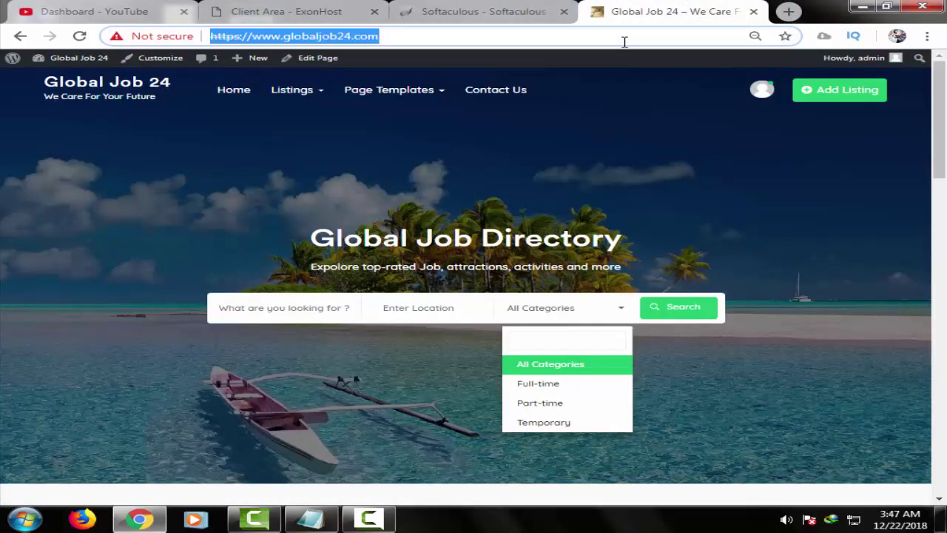
type("glo")
key("Return")
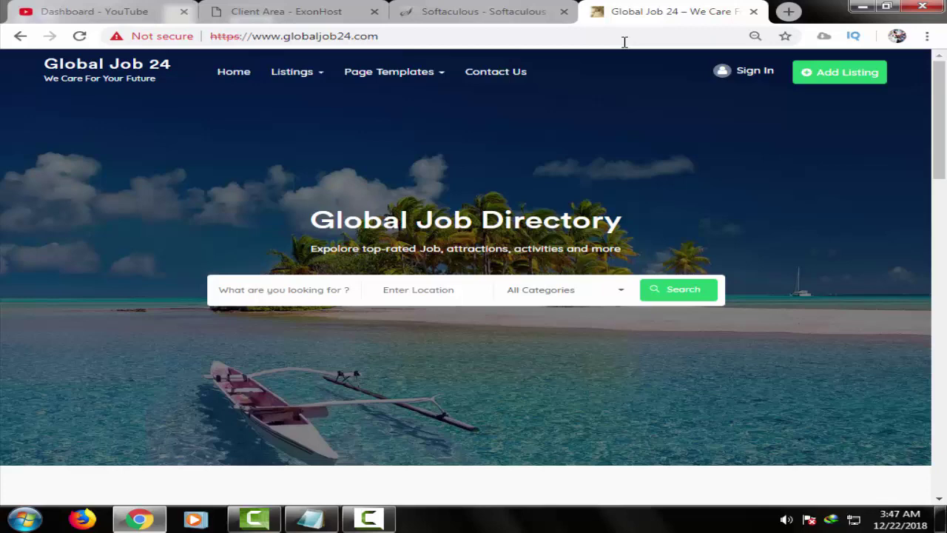
scroll(599, 316, "down", 10)
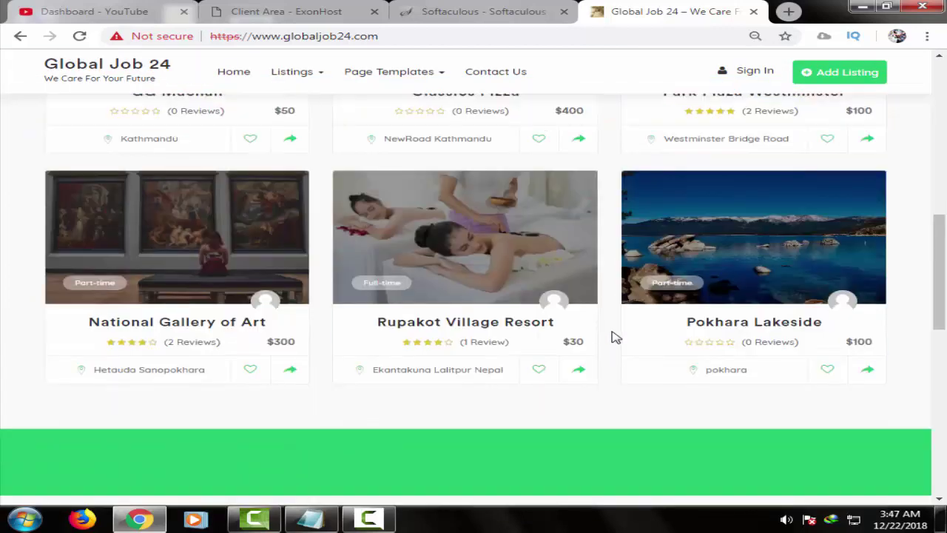
scroll(613, 338, "down", 3)
scroll(613, 336, "up", 3)
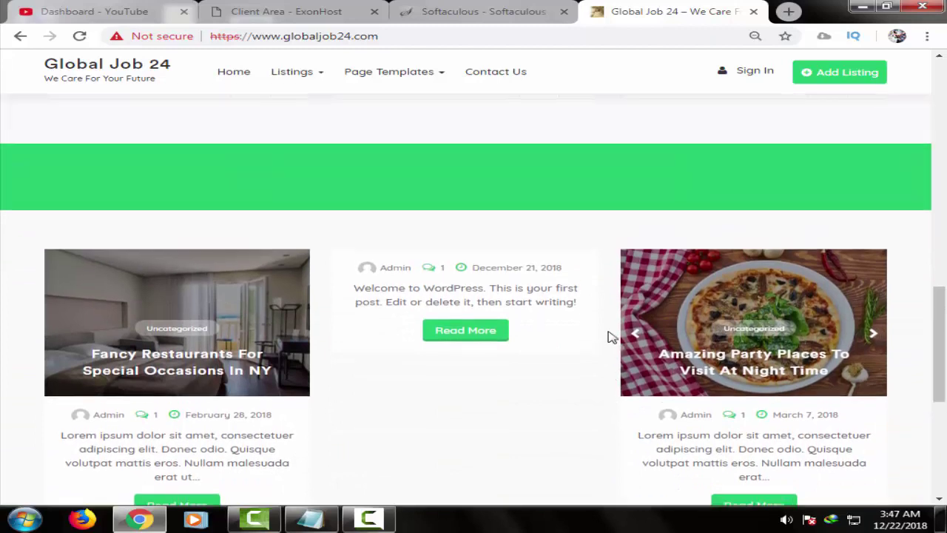
scroll(604, 335, "up", 5)
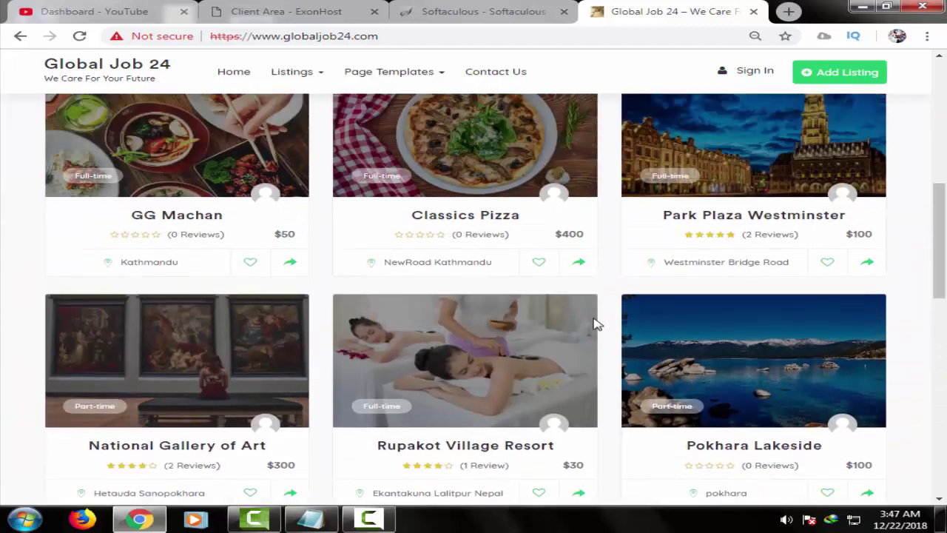
scroll(592, 323, "up", 1)
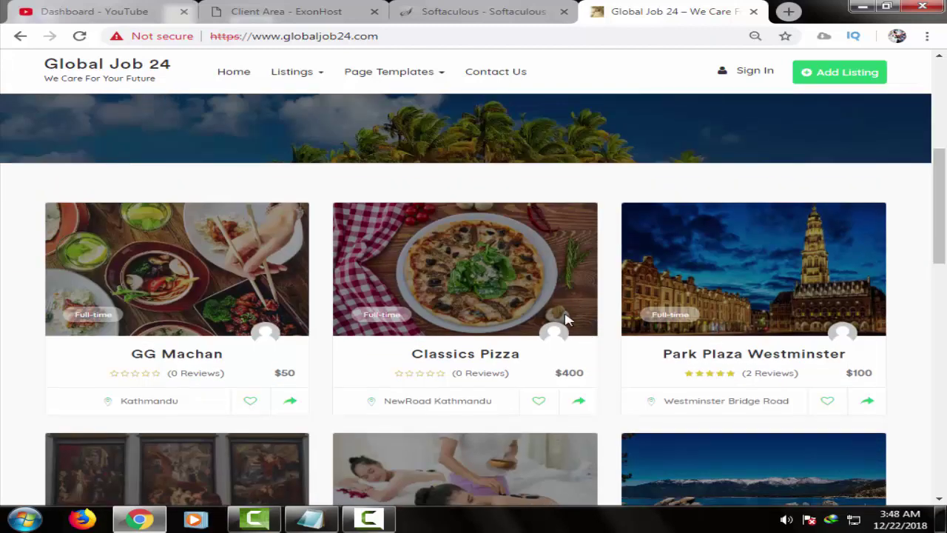
scroll(566, 319, "down", 4)
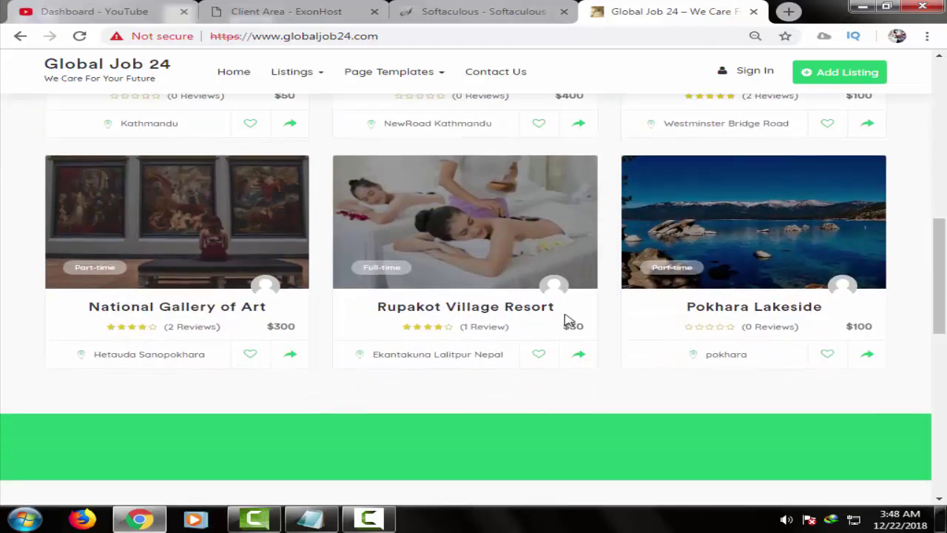
scroll(566, 320, "down", 1)
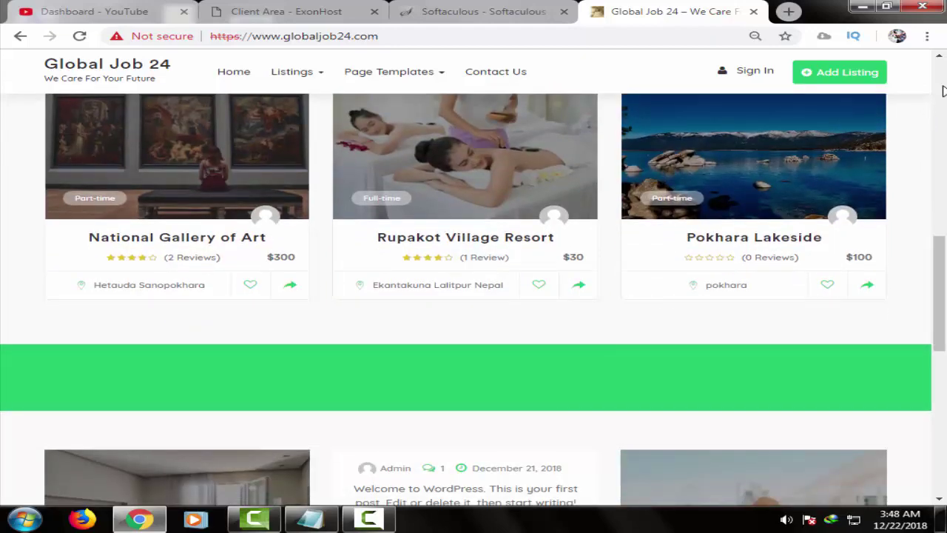
- Return to the homepage top, view the visitor Sign In page, then go back
left_click(942, 90)
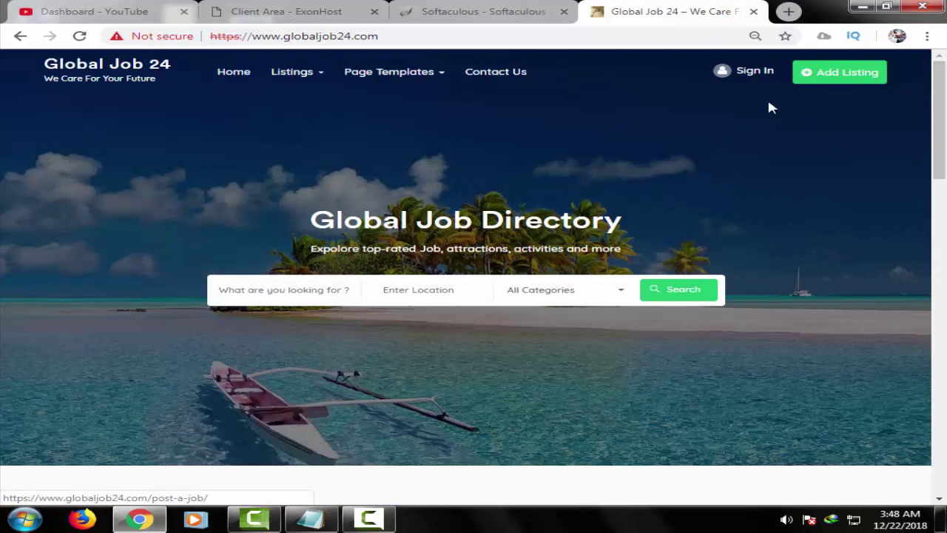
left_click(763, 77)
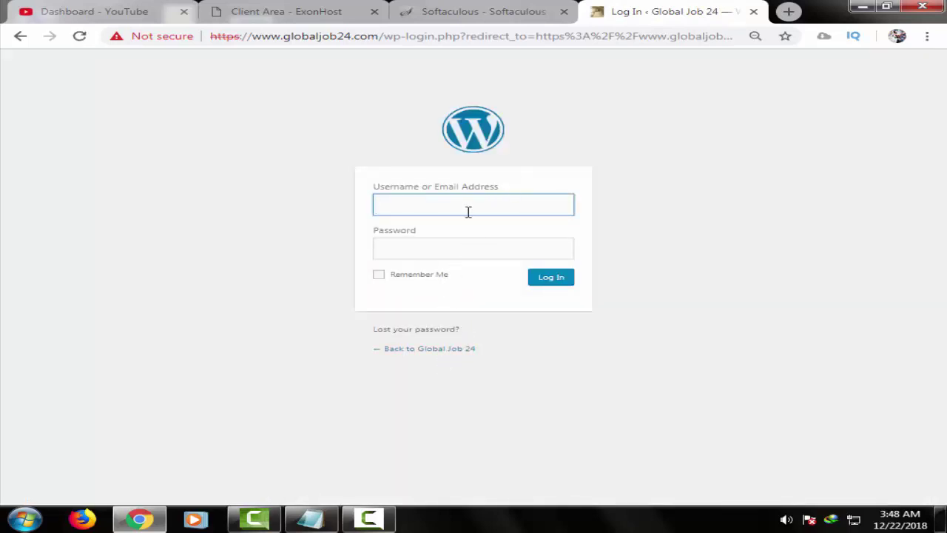
left_click(20, 35)
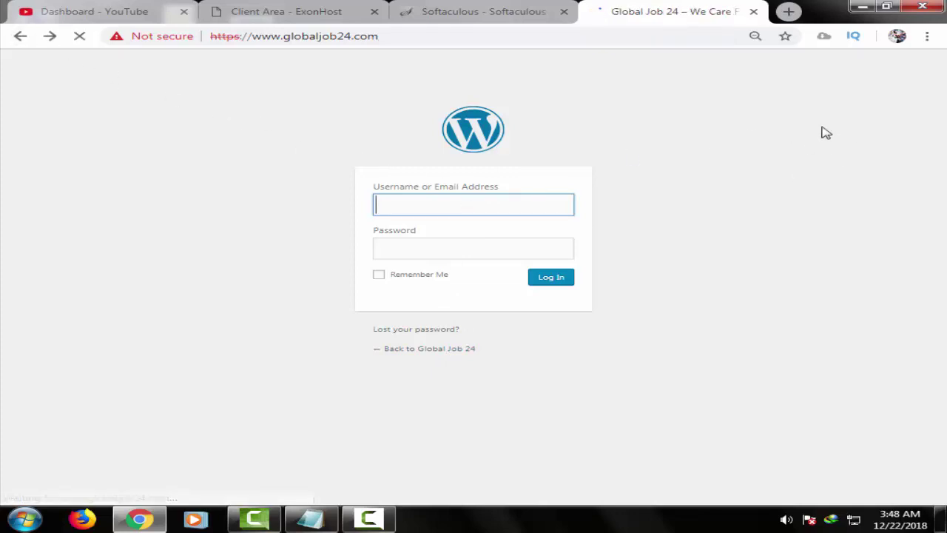